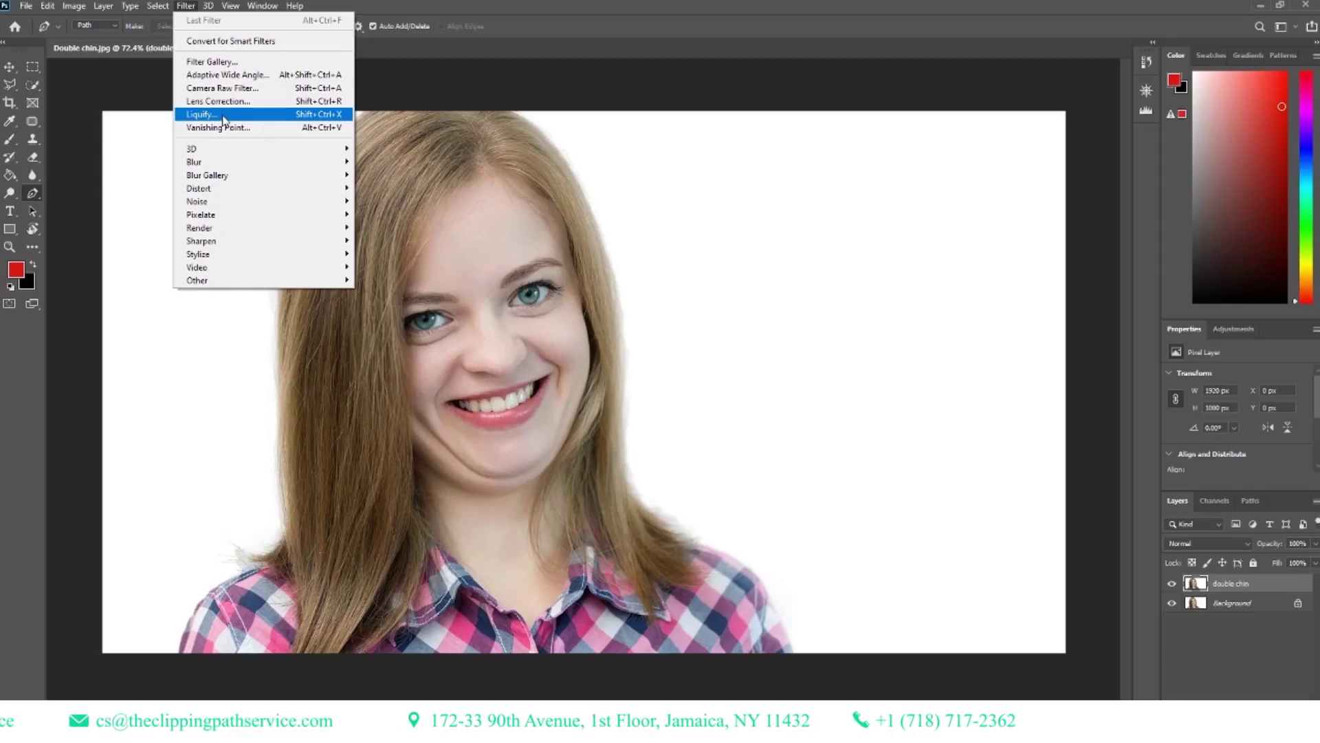
- Open the Liquify filter on the double chin layer and warp the double chin's edge inward with a size 50 brush
left_click(224, 117)
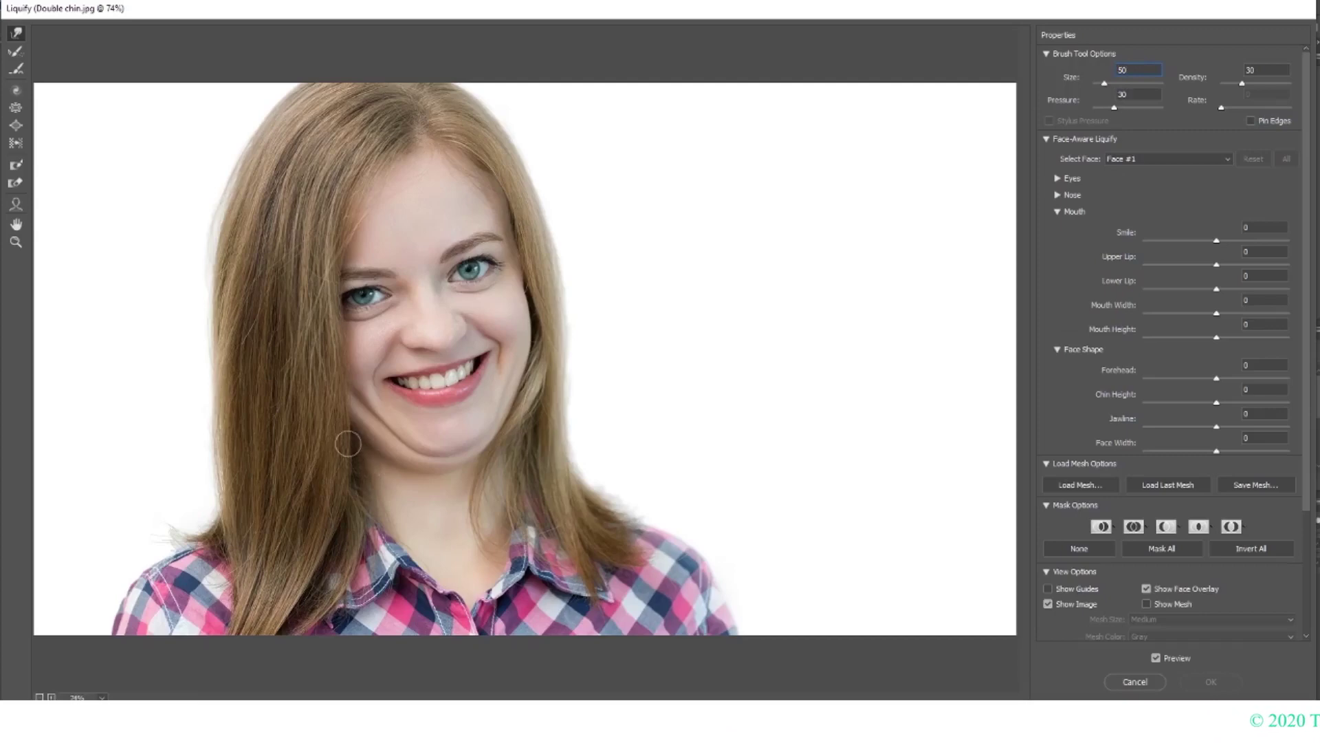
left_click_drag(389, 440, 400, 443)
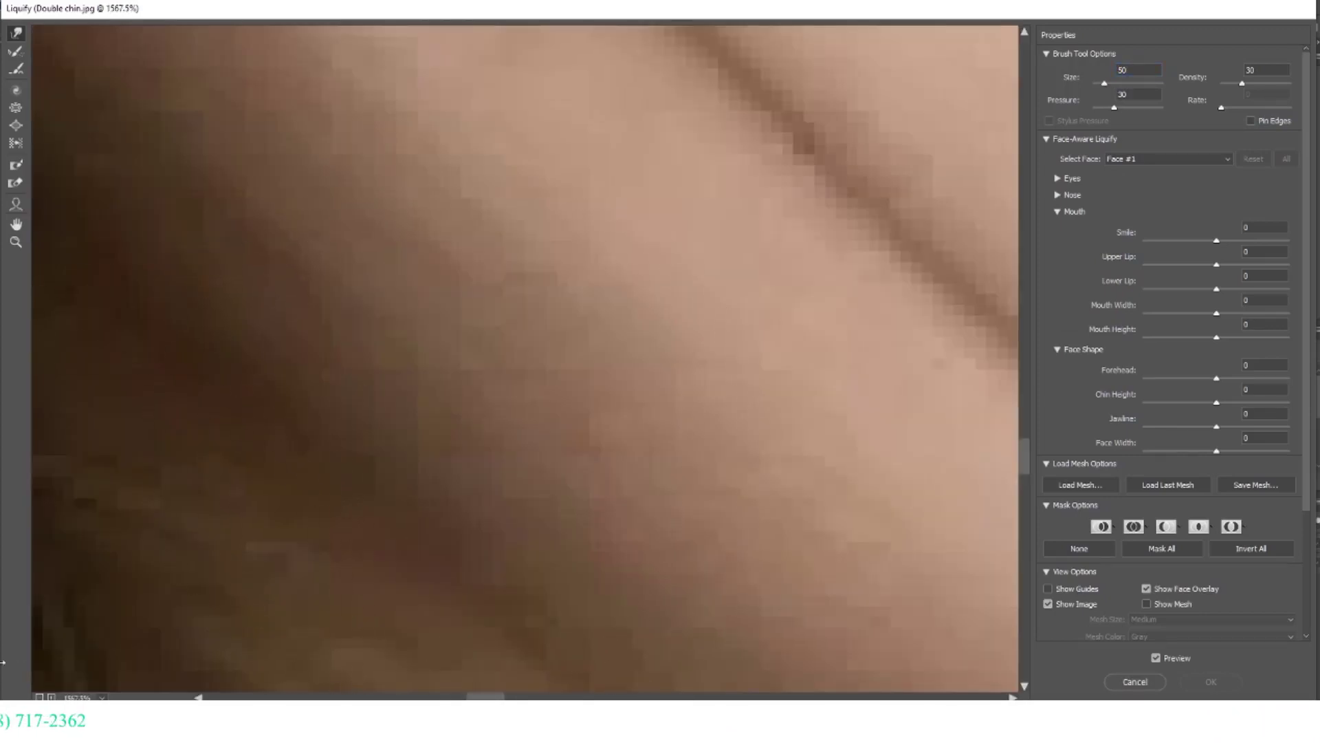
key("ctrl+minus")
key("ctrl+minus")
key("ctrl+minus")
key("ctrl+minus")
key("ctrl+minus")
key("ctrl+minus")
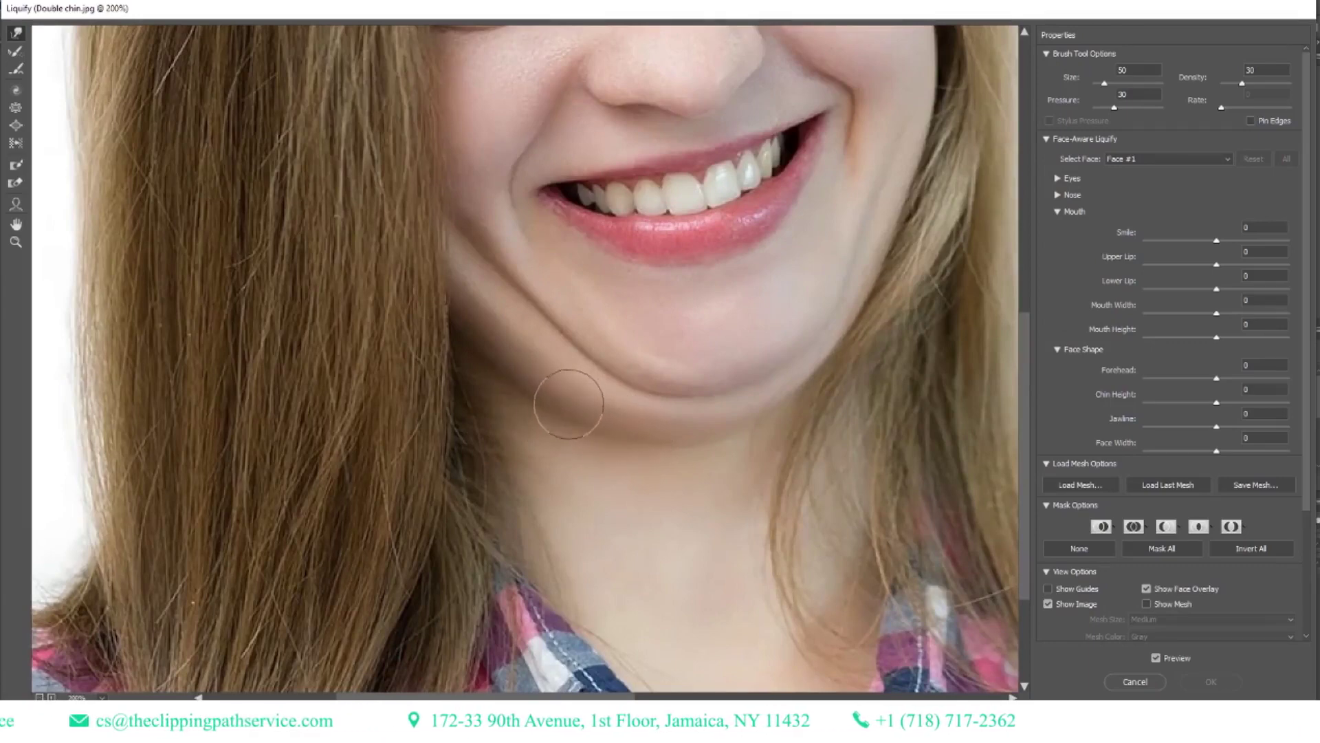
mouse_move(550, 416)
left_mouse_down()
mouse_move(536, 370)
mouse_move(560, 460)
mouse_move(488, 317)
left_mouse_up()
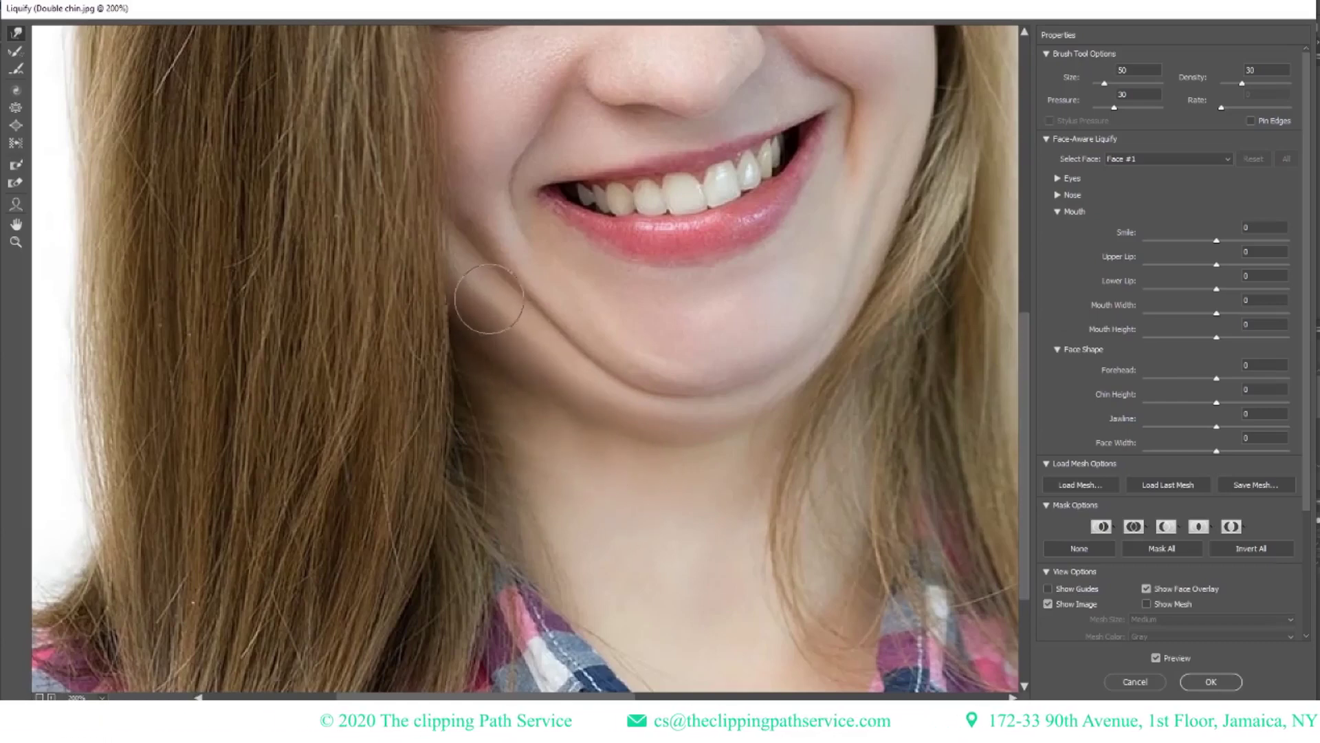
- Adjust the Forward Warp brush size, finishing at 50, and keep pushing the double chin up toward the jawline
left_click(1105, 84)
left_click_drag(1129, 71, 1060, 73)
type("30")
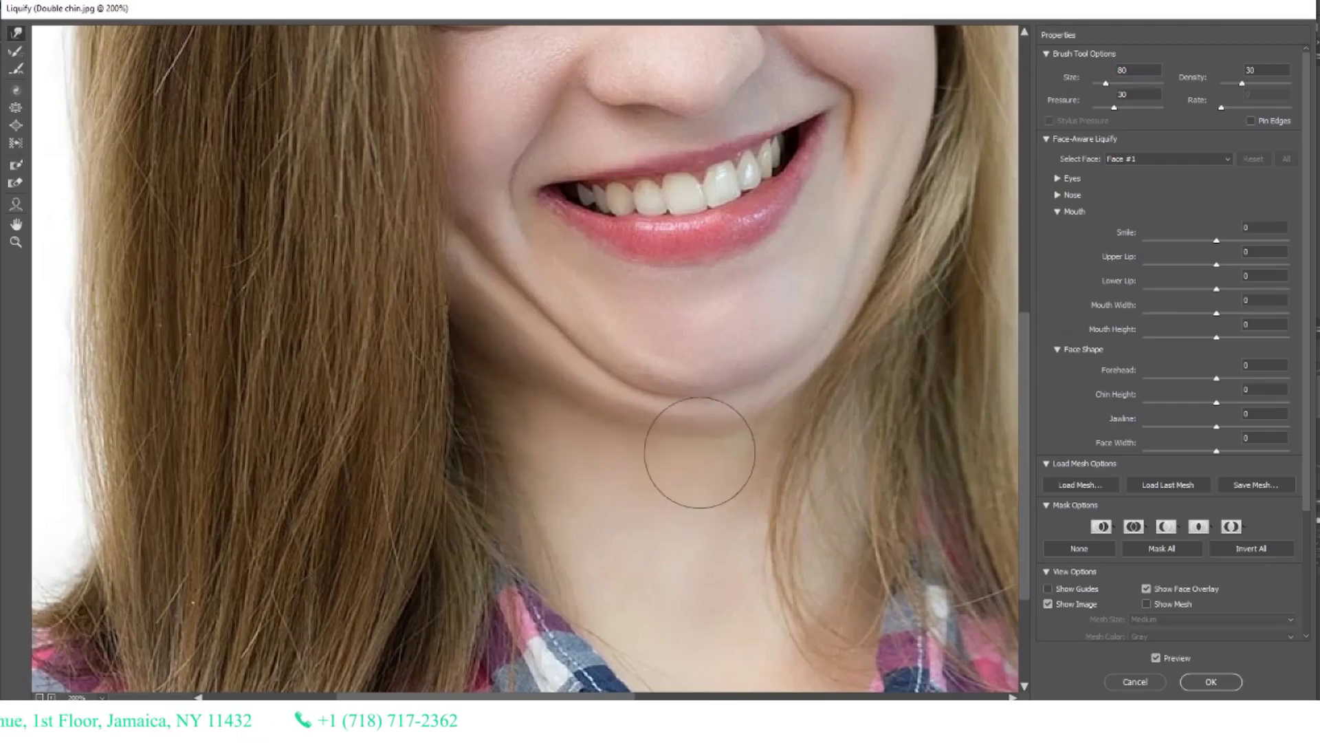
key("bracketleft")
key("bracketleft")
key("bracketleft")
key("bracketleft")
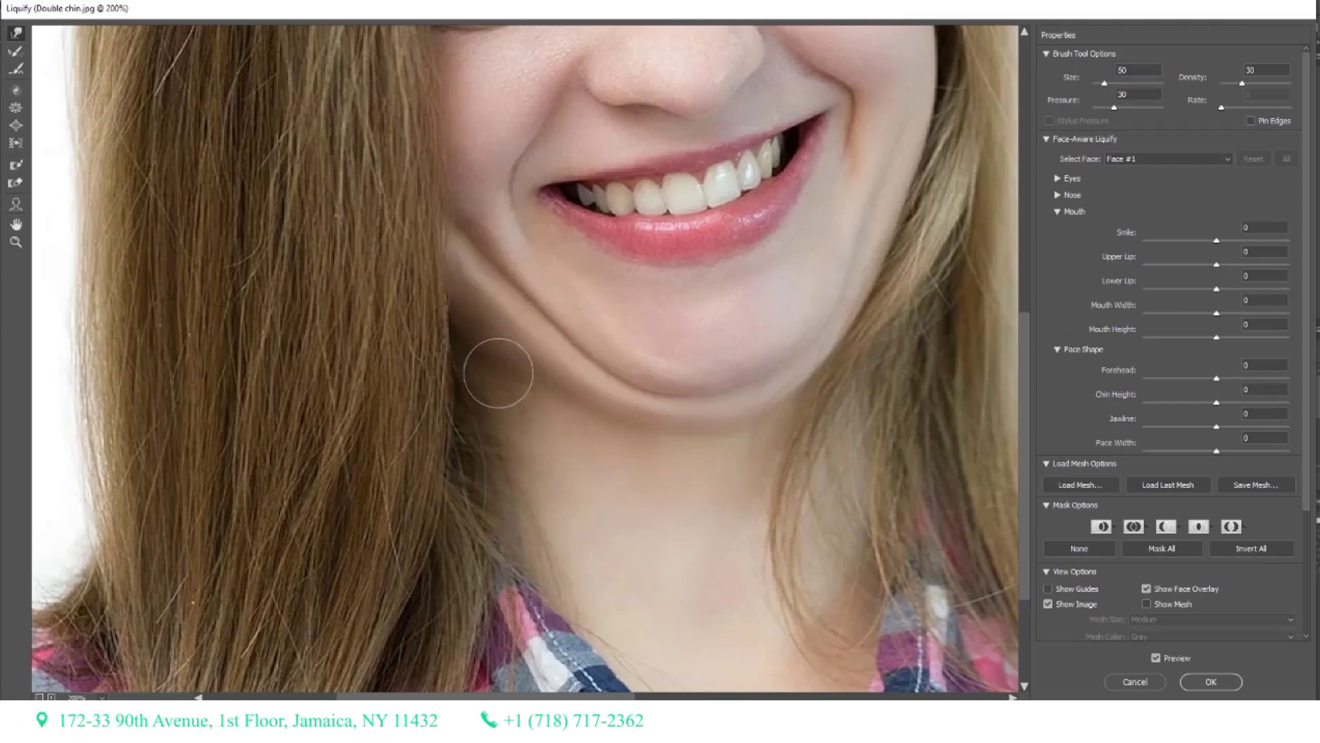
- Reduce the brush size to 20 and tuck the remaining fold under the chin up into the jawline
key("bracketleft")
key("bracketleft")
key("bracketleft")
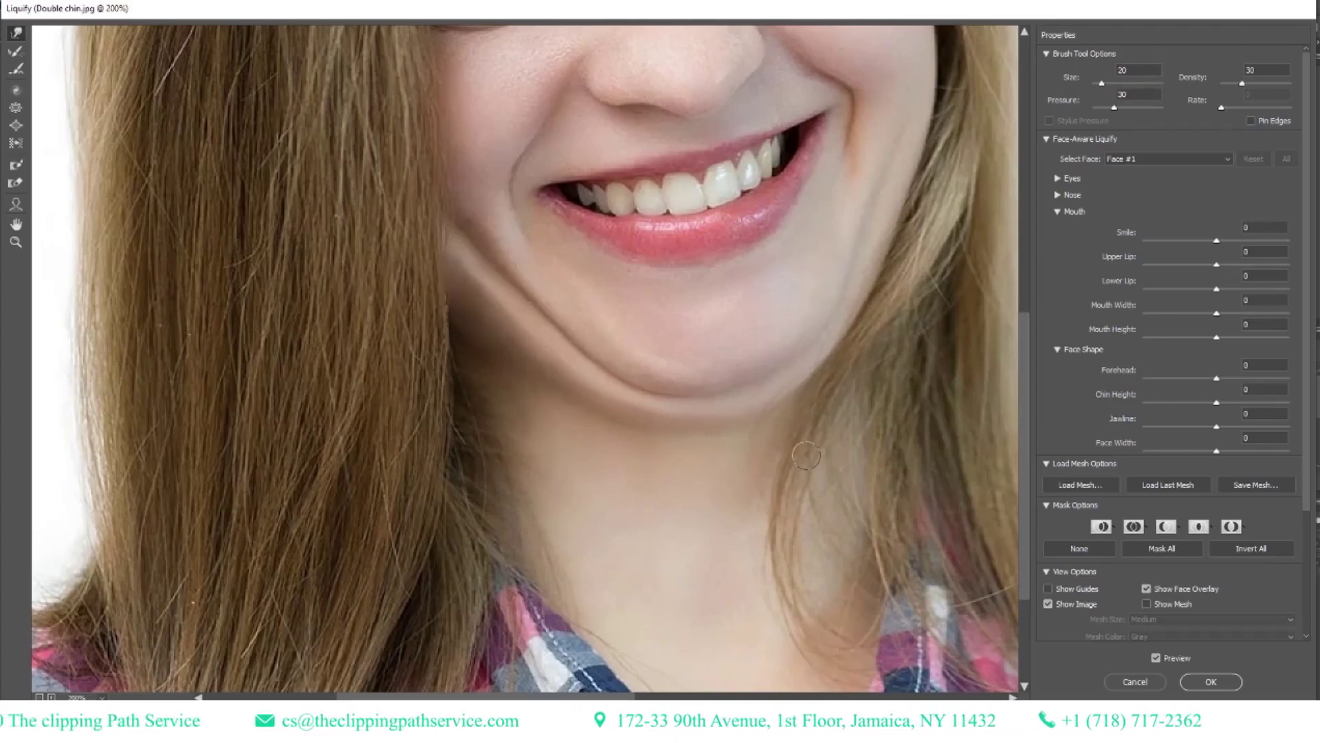
key("bracketright")
key("bracketright")
key("bracketright")
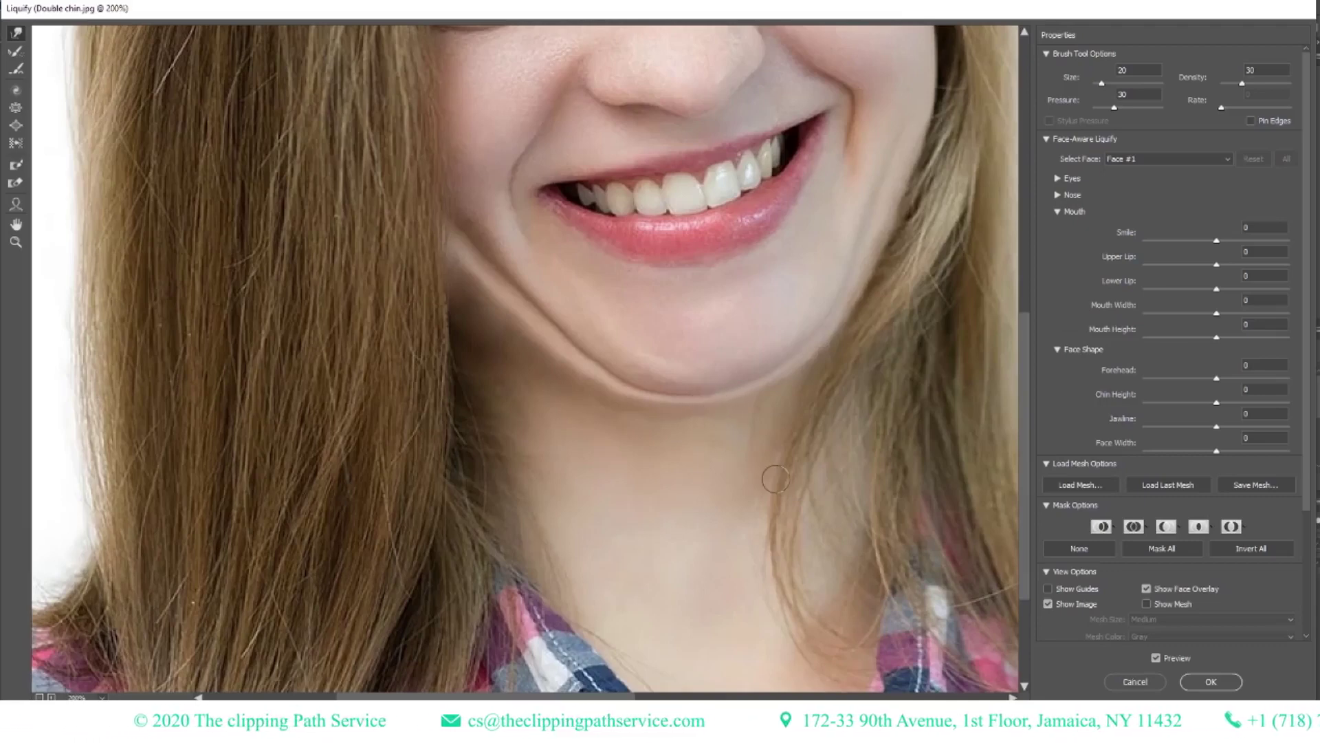
- Compare the reshaped chin with the original by toggling the preview
left_click(1156, 658)
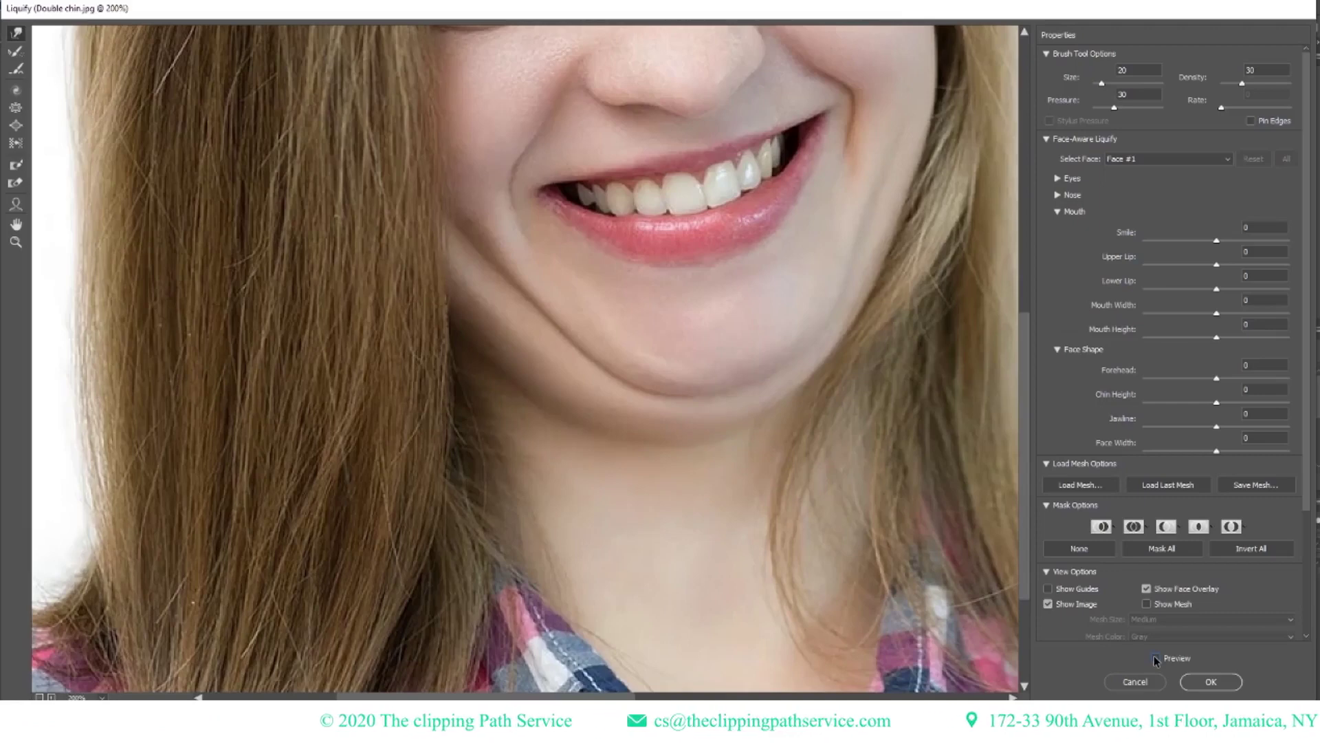
left_click(1156, 657)
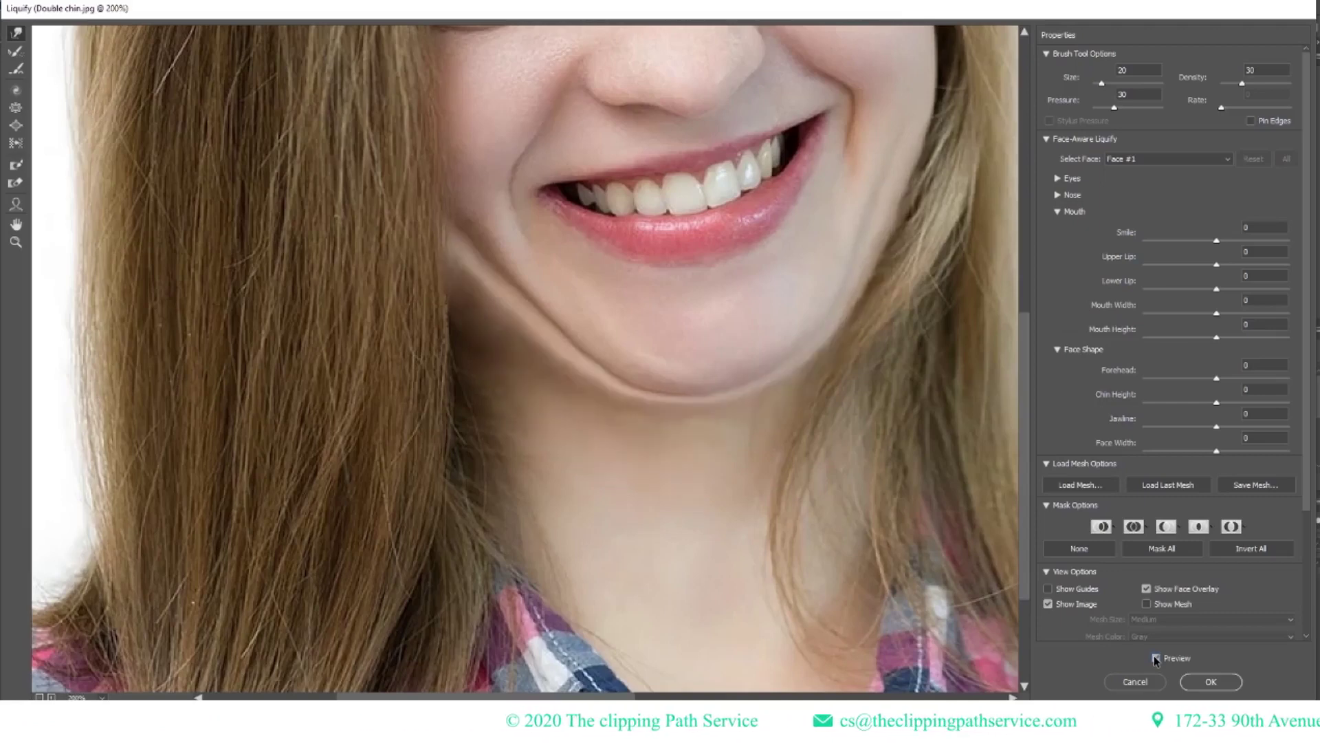
left_click(1156, 657)
left_click(1156, 658)
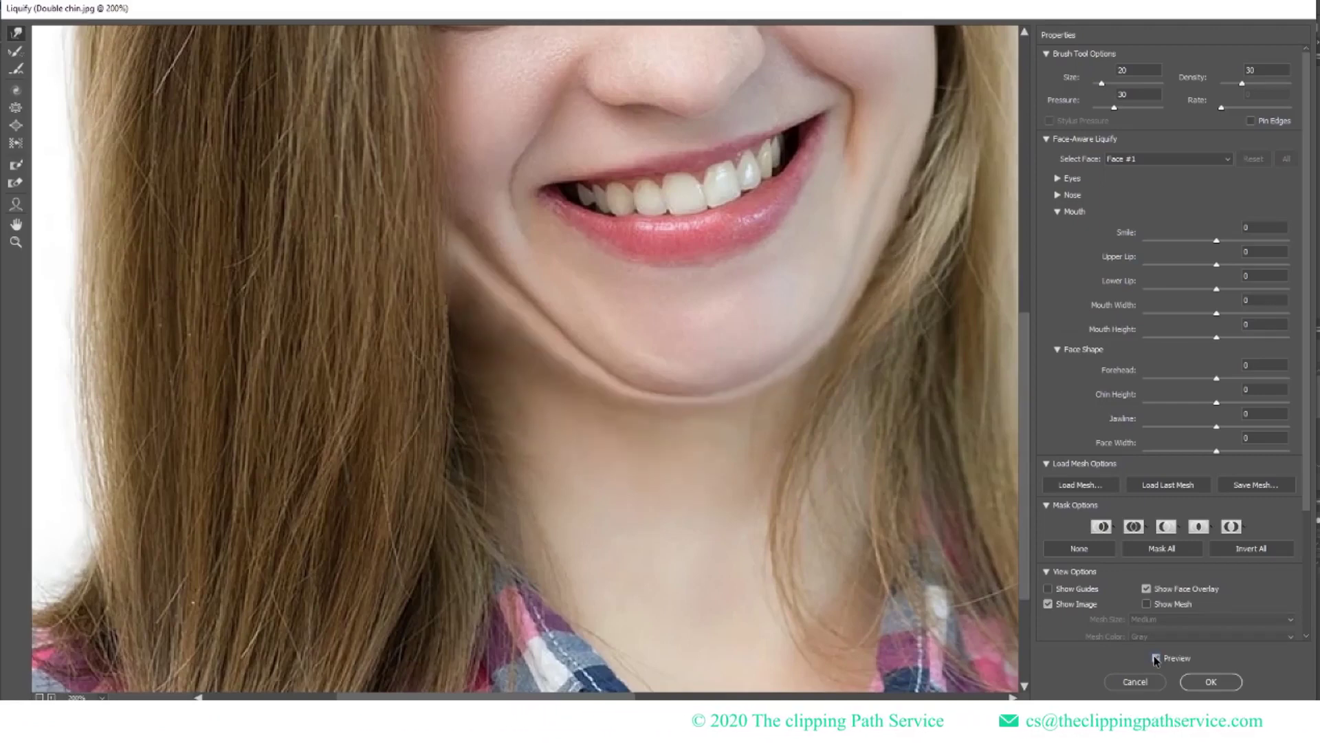
left_click(1156, 658)
left_click(1156, 658)
left_click(1156, 657)
left_click(1155, 657)
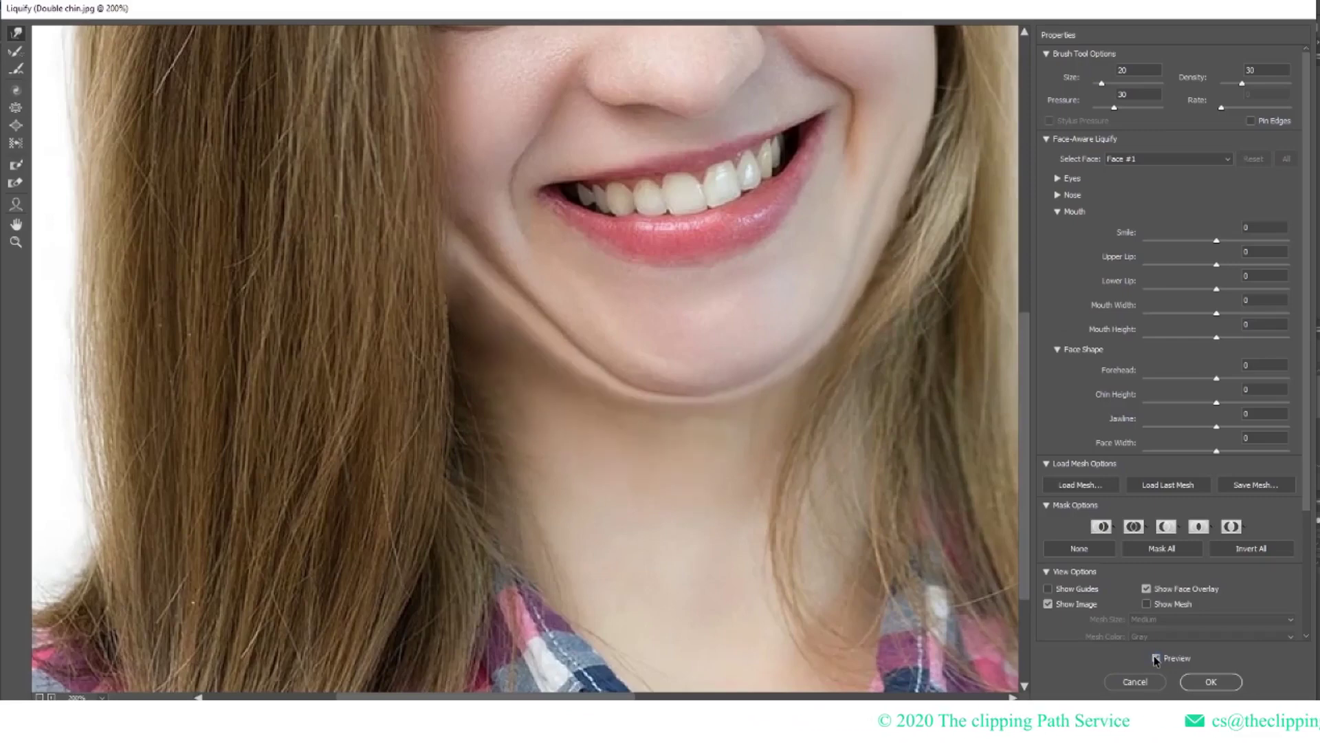
left_click(1156, 657)
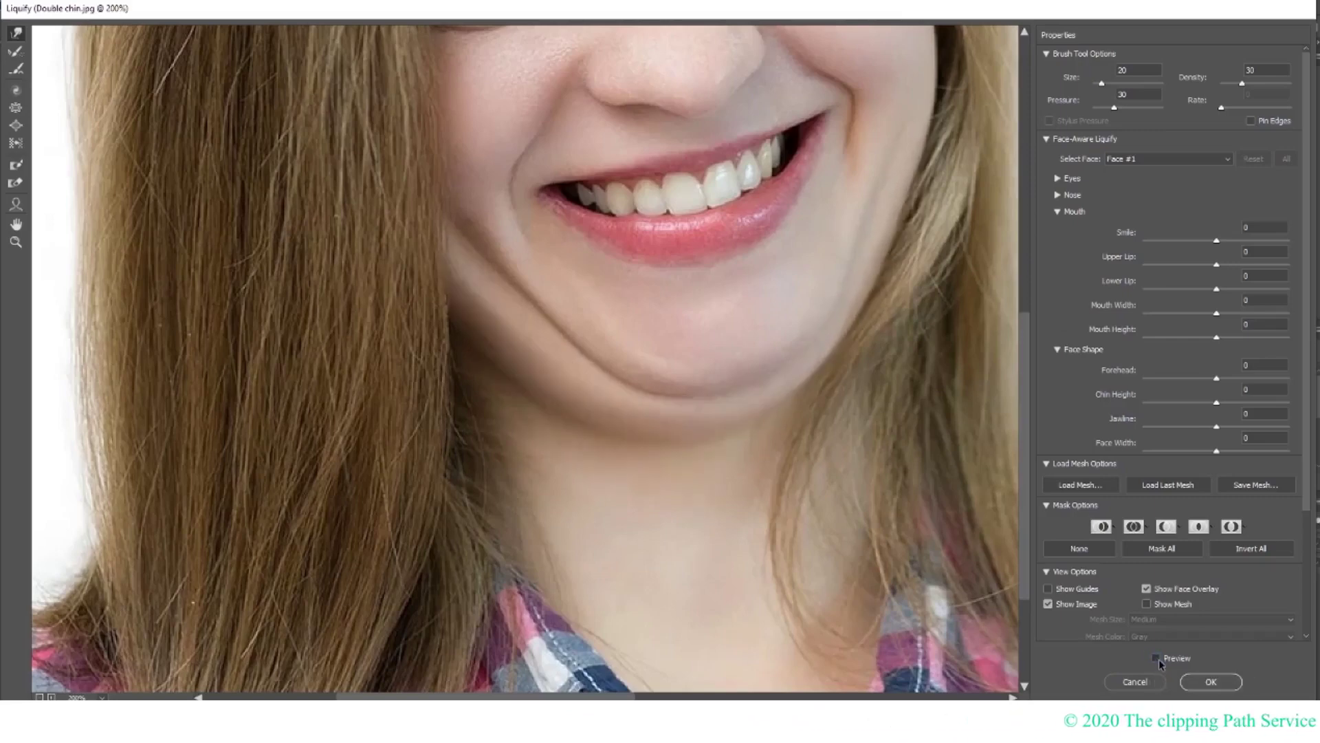
left_click(1155, 657)
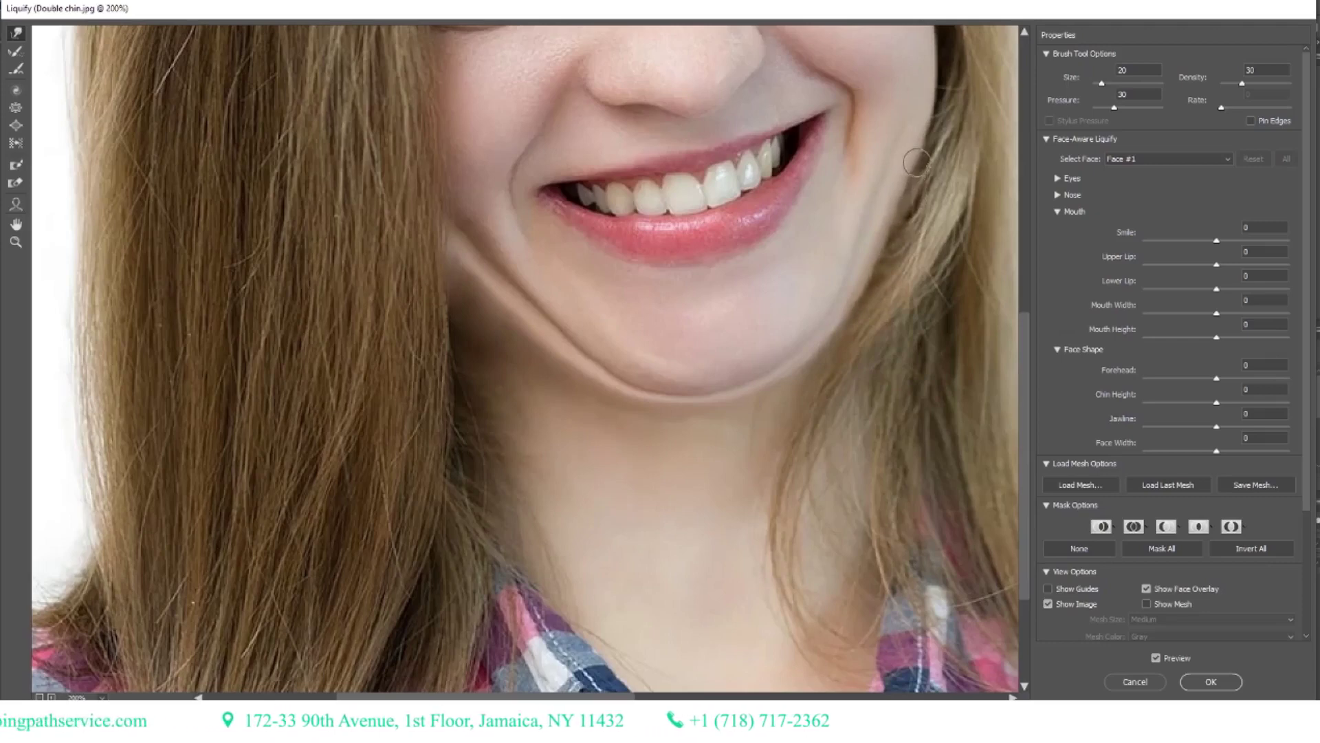
- Refine the chin and jaw edge with small warp strokes and set the Face Shape Chin Height to -4
key("bracketright")
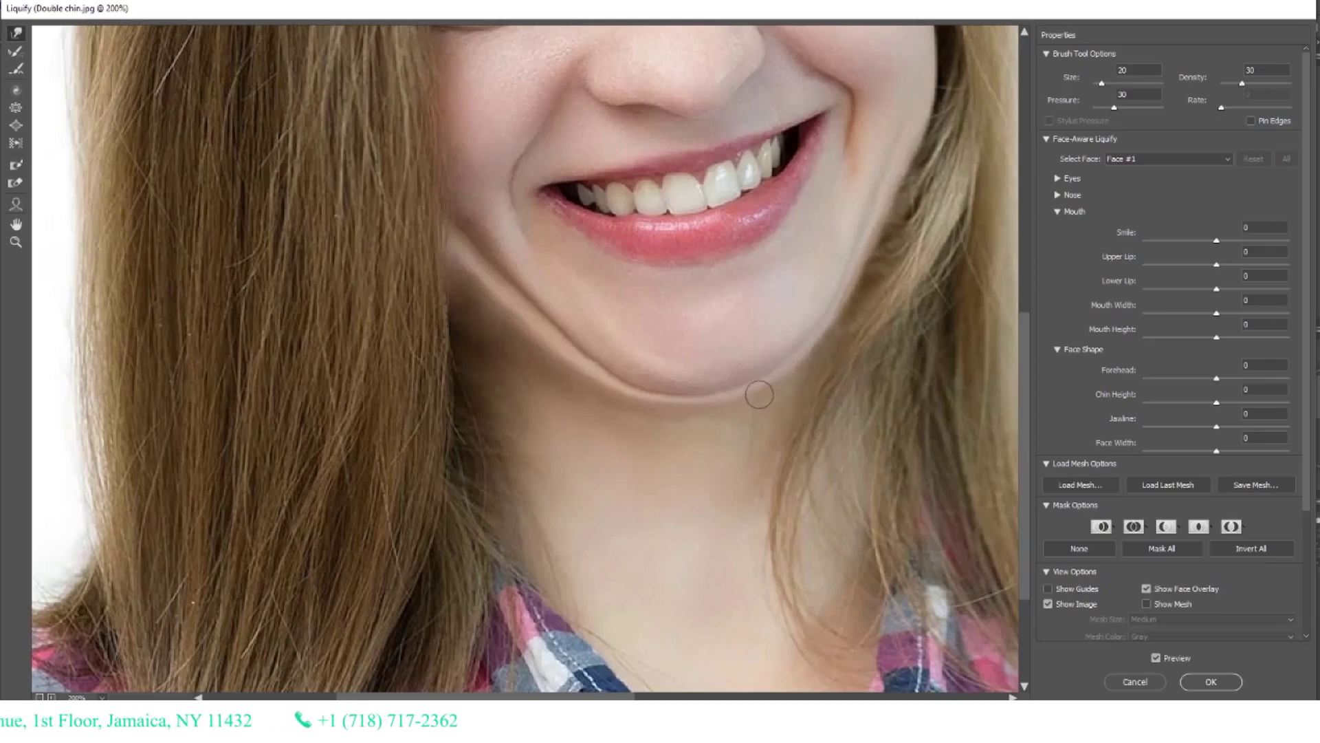
key("p")
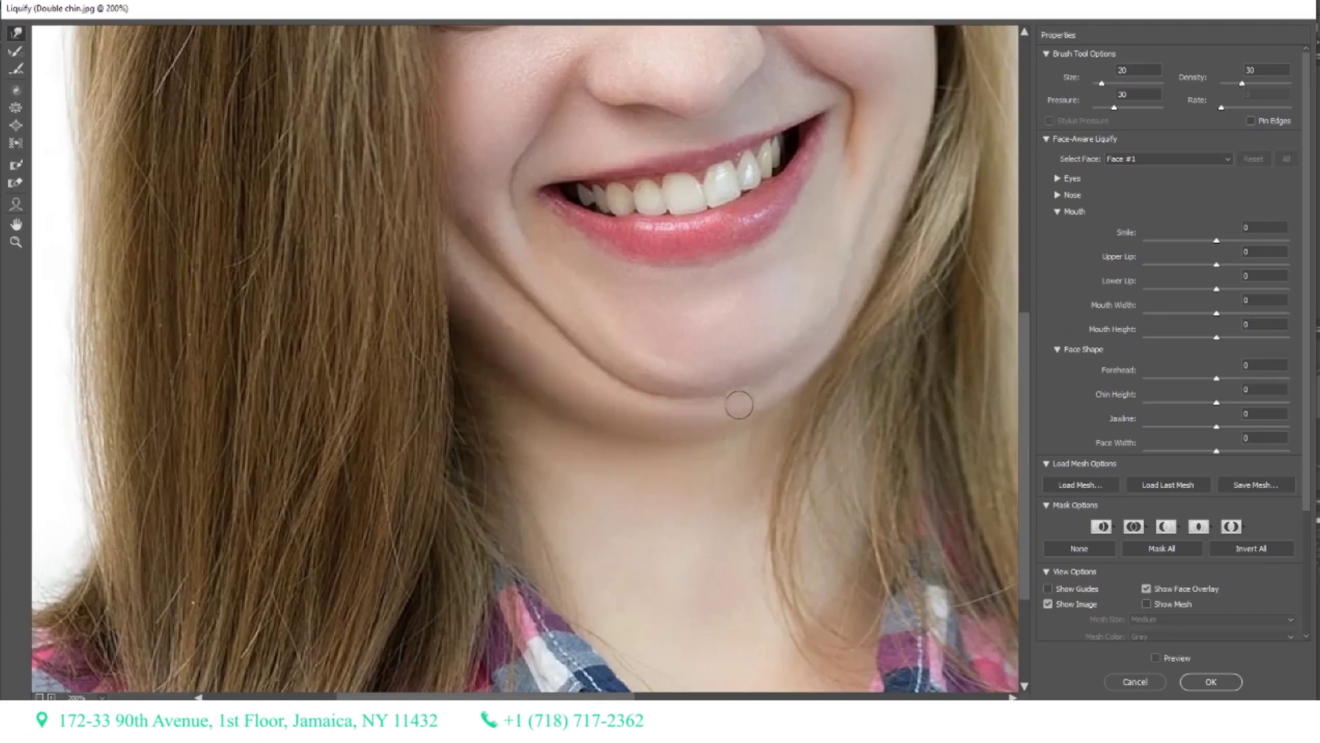
key("p")
left_click_drag(1217, 402, 1213, 402)
key("bracketright")
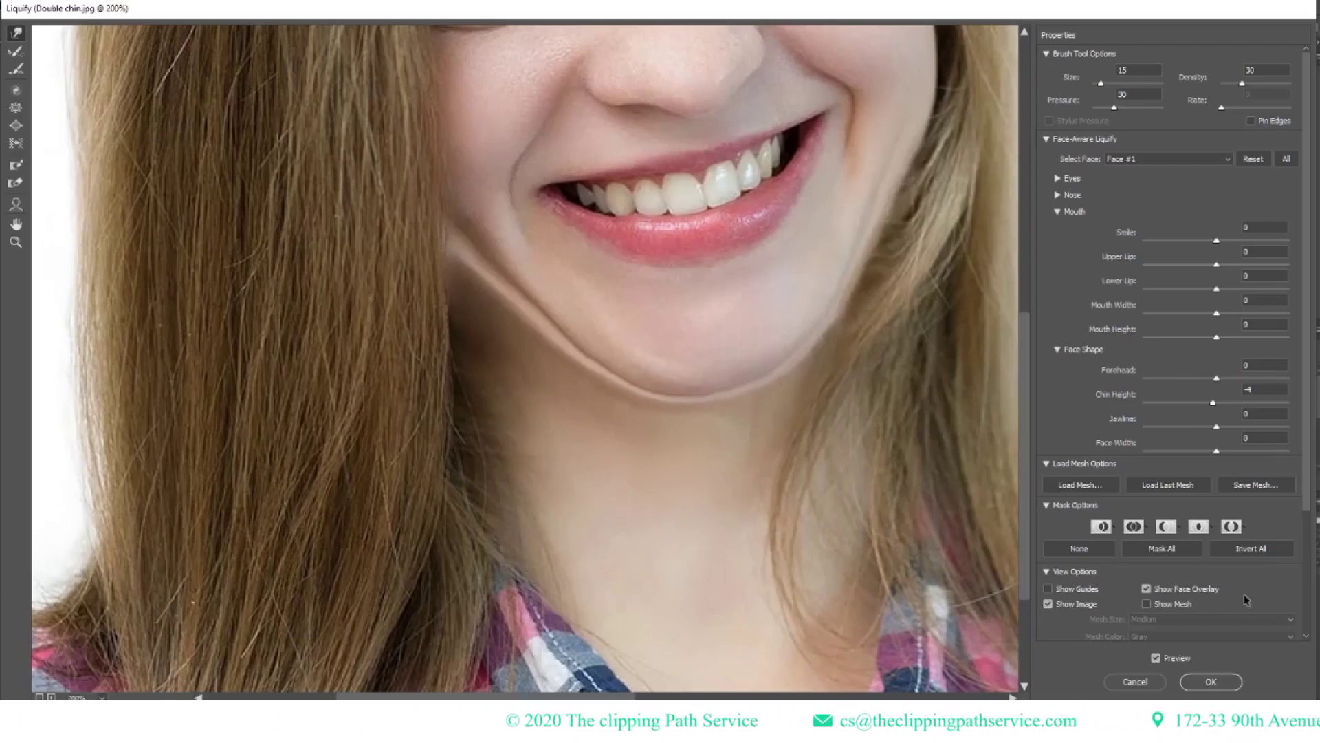
- Check the refined jawline close up against the original by switching the preview off and on
left_click(1162, 659)
left_click(1160, 660)
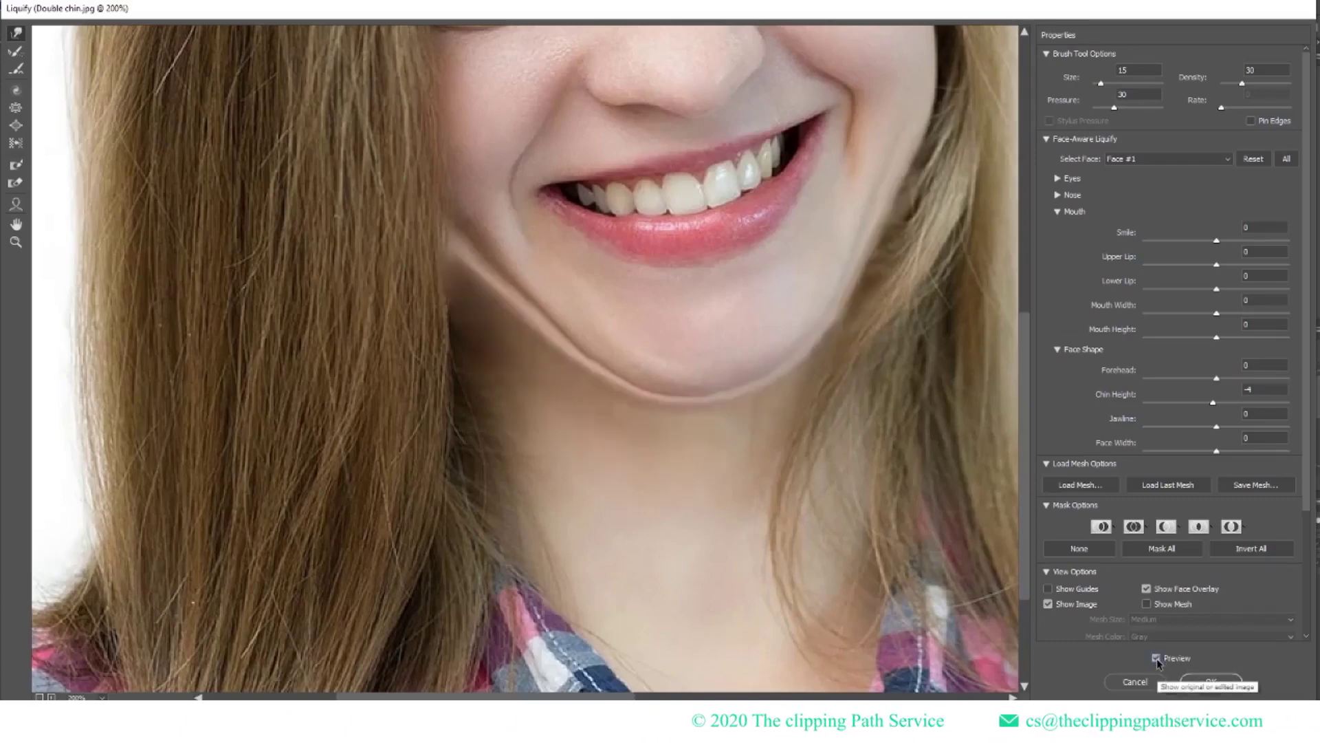
left_click(1158, 662)
left_click(1158, 662)
left_click(1158, 661)
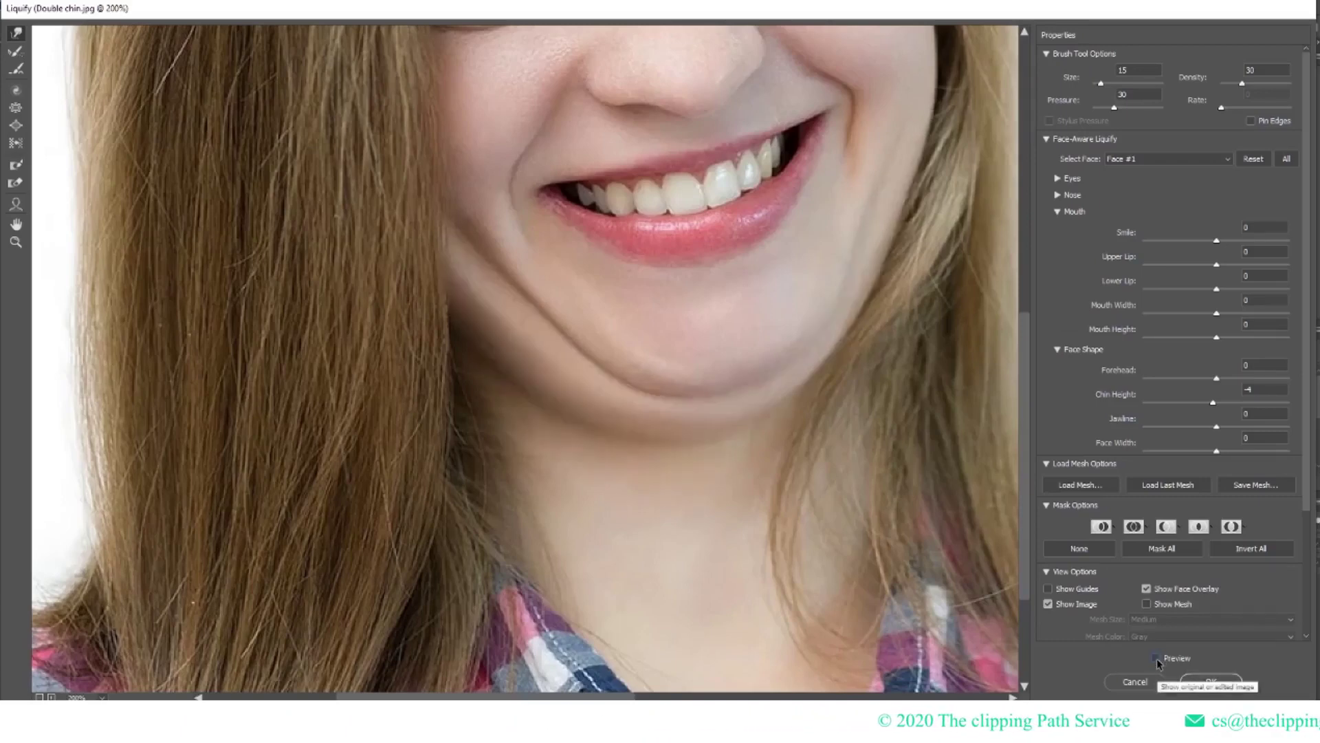
left_click(1158, 661)
left_click(1158, 661)
left_click(1158, 661)
left_click(1158, 661)
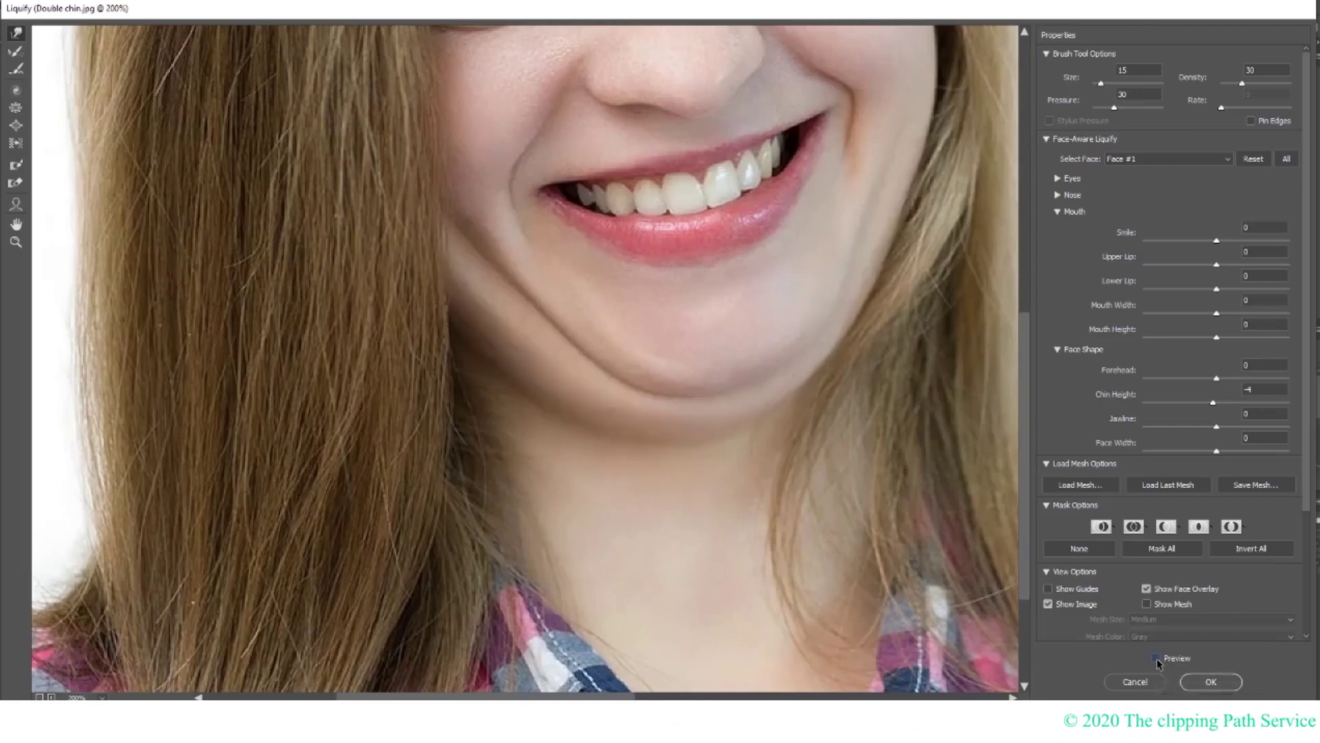
left_click(1158, 661)
left_click(1158, 662)
left_click(1158, 661)
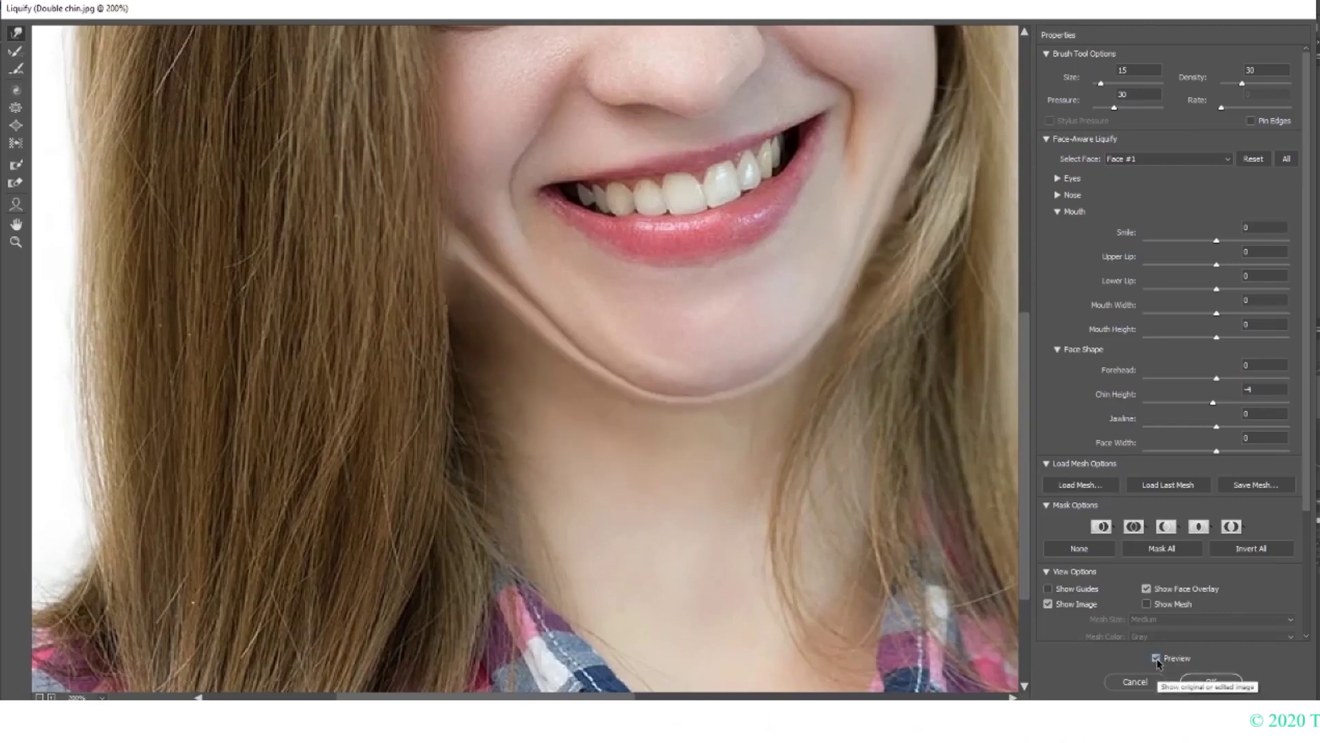
left_click(1158, 662)
left_click(1158, 662)
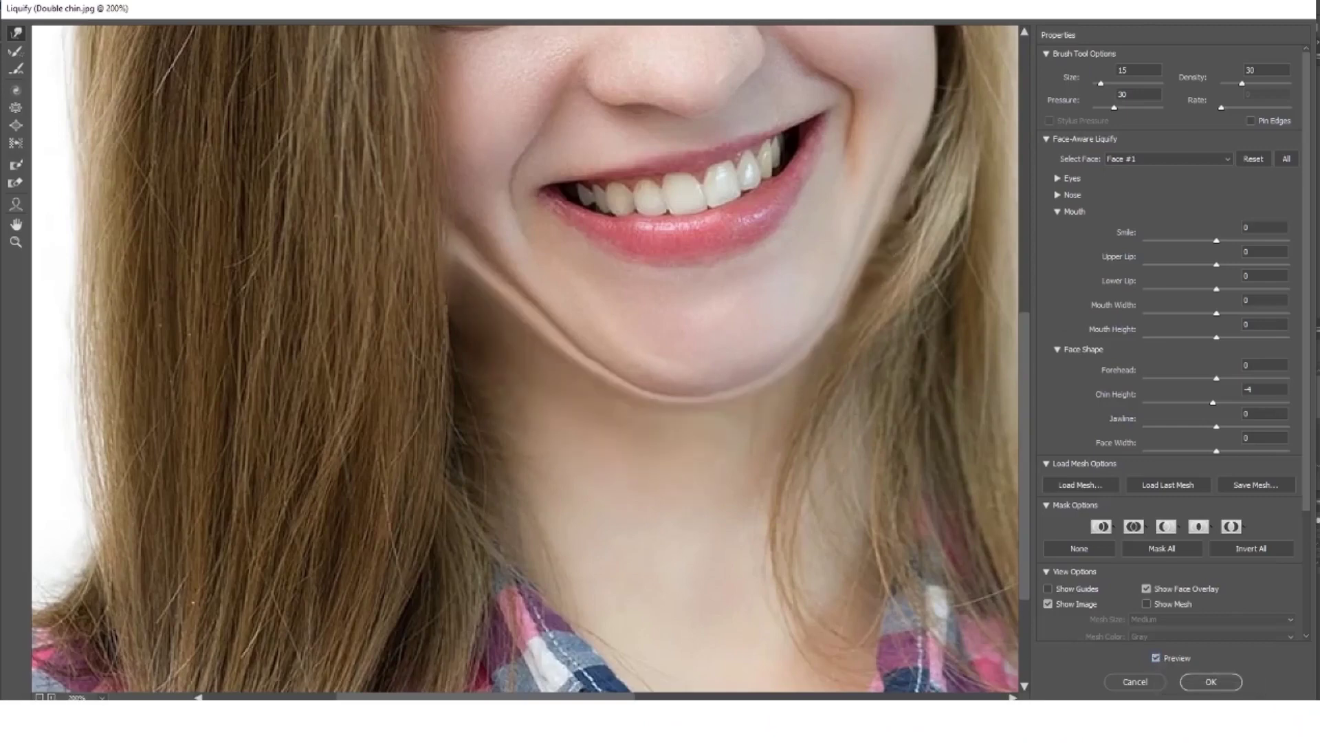
- Compare the whole portrait before and after the warp, with the entire image in view
key("ctrl+0")
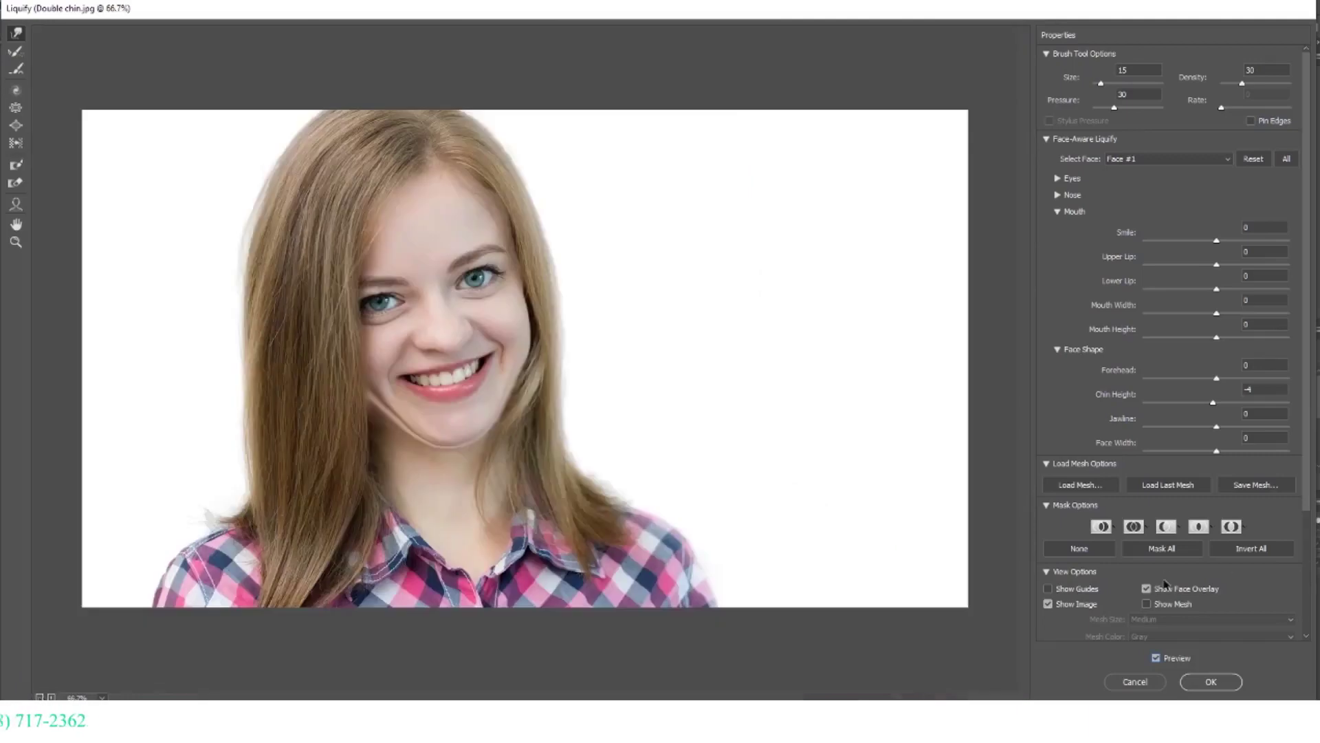
left_click(1157, 659)
left_click(1157, 659)
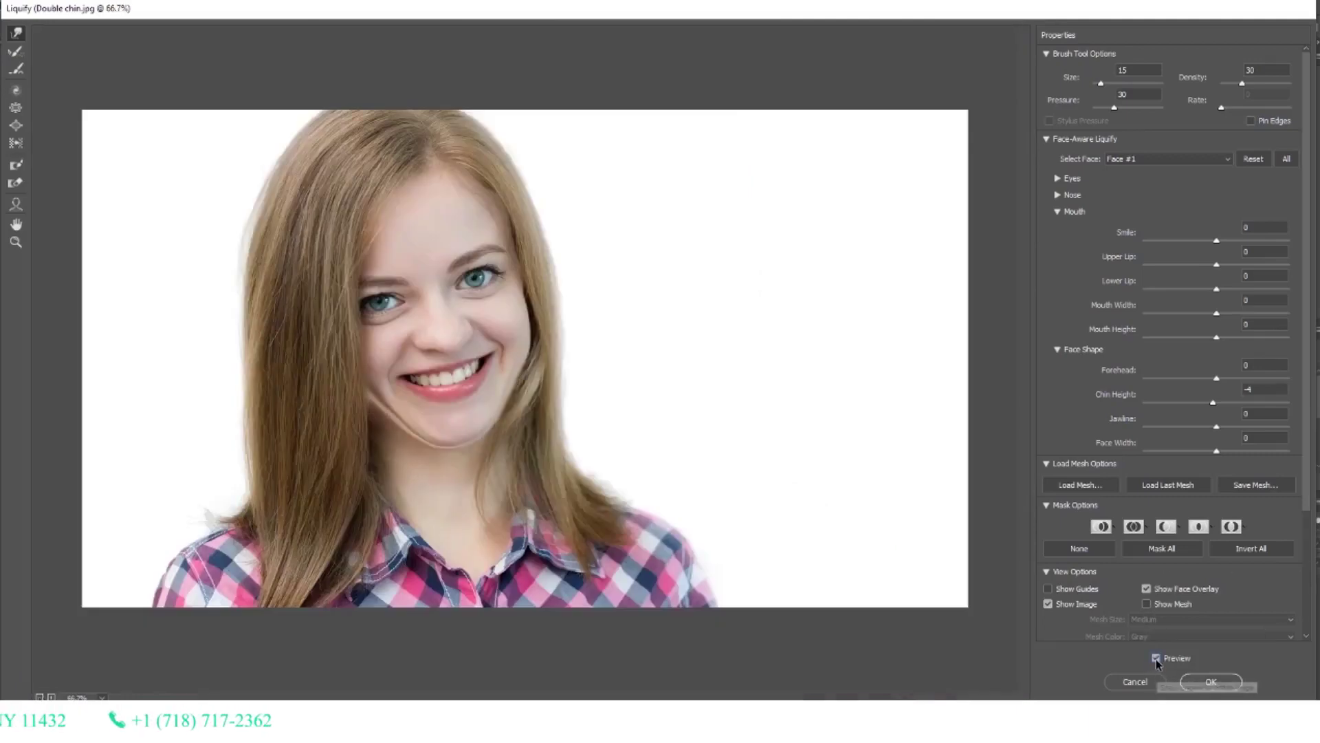
left_click(1156, 659)
left_click(1157, 659)
left_click(1157, 659)
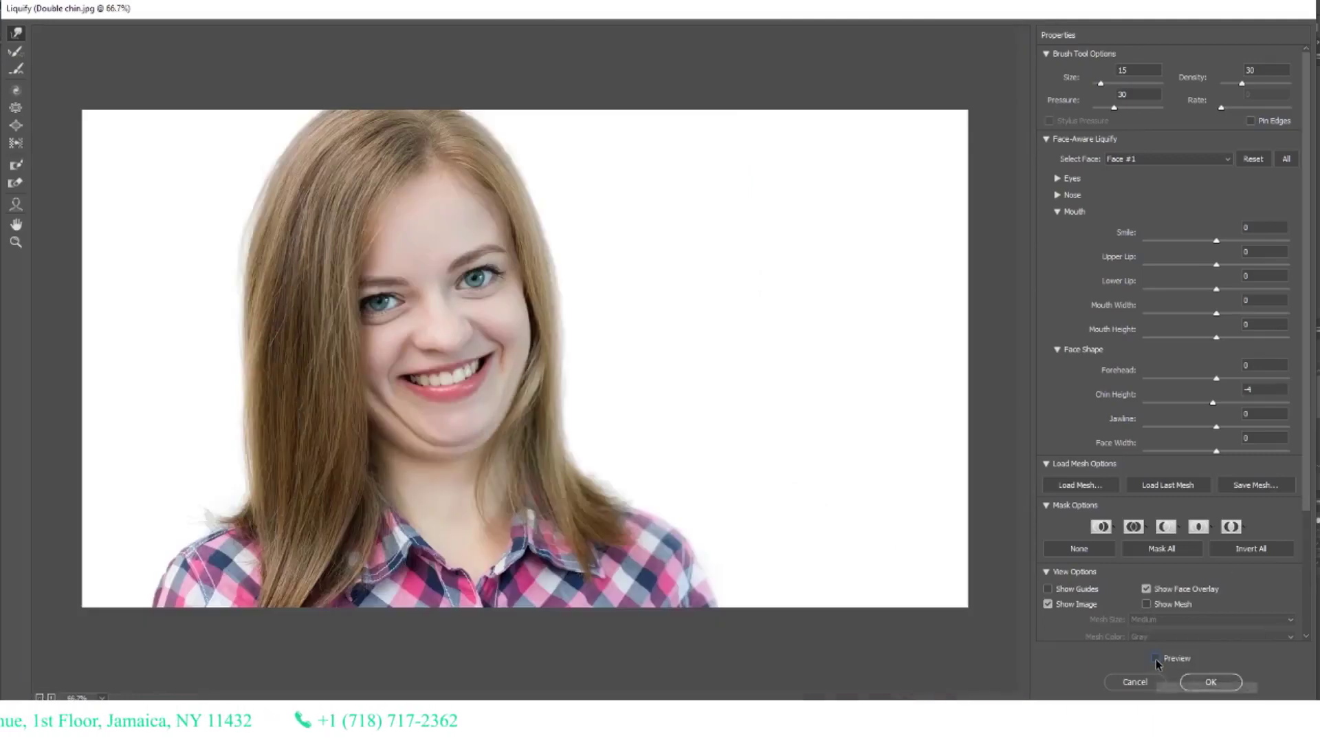
left_click(1157, 659)
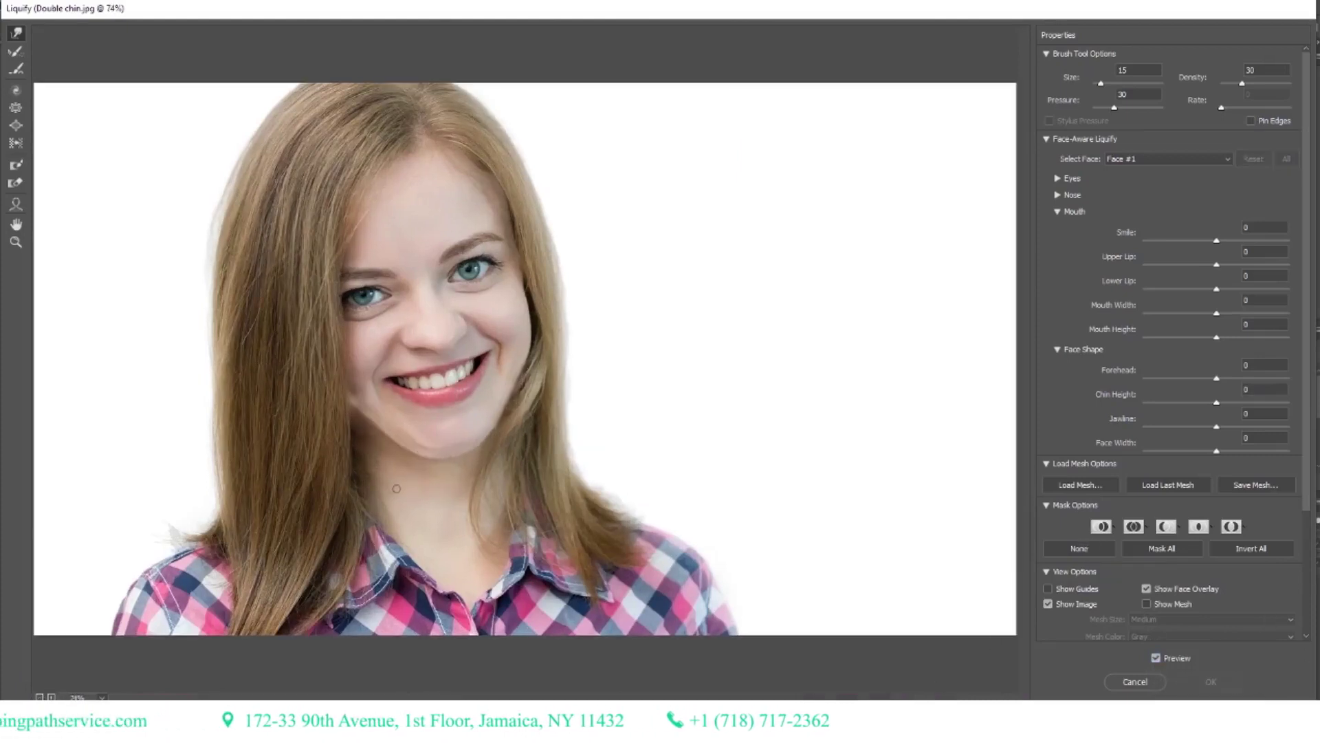
- Smooth the shadowed jaw edge beside the long hair on the portrait's left side using a size 15 warp brush
key("ctrl+space")
left_click_drag(380, 432, 733, 501)
key("space")
mouse_move(471, 431)
left_mouse_down()
mouse_move(587, 482)
mouse_move(475, 509)
mouse_move(507, 466)
left_mouse_up()
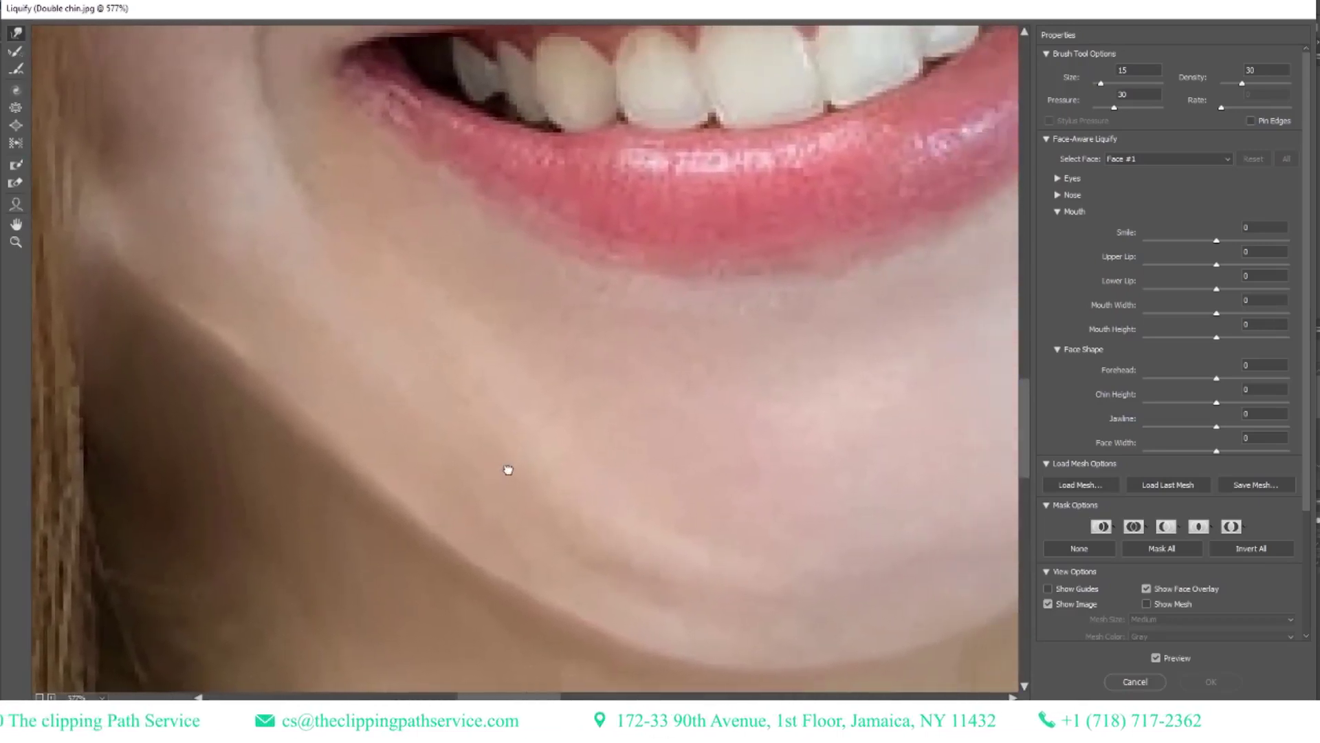
key("ctrl+1")
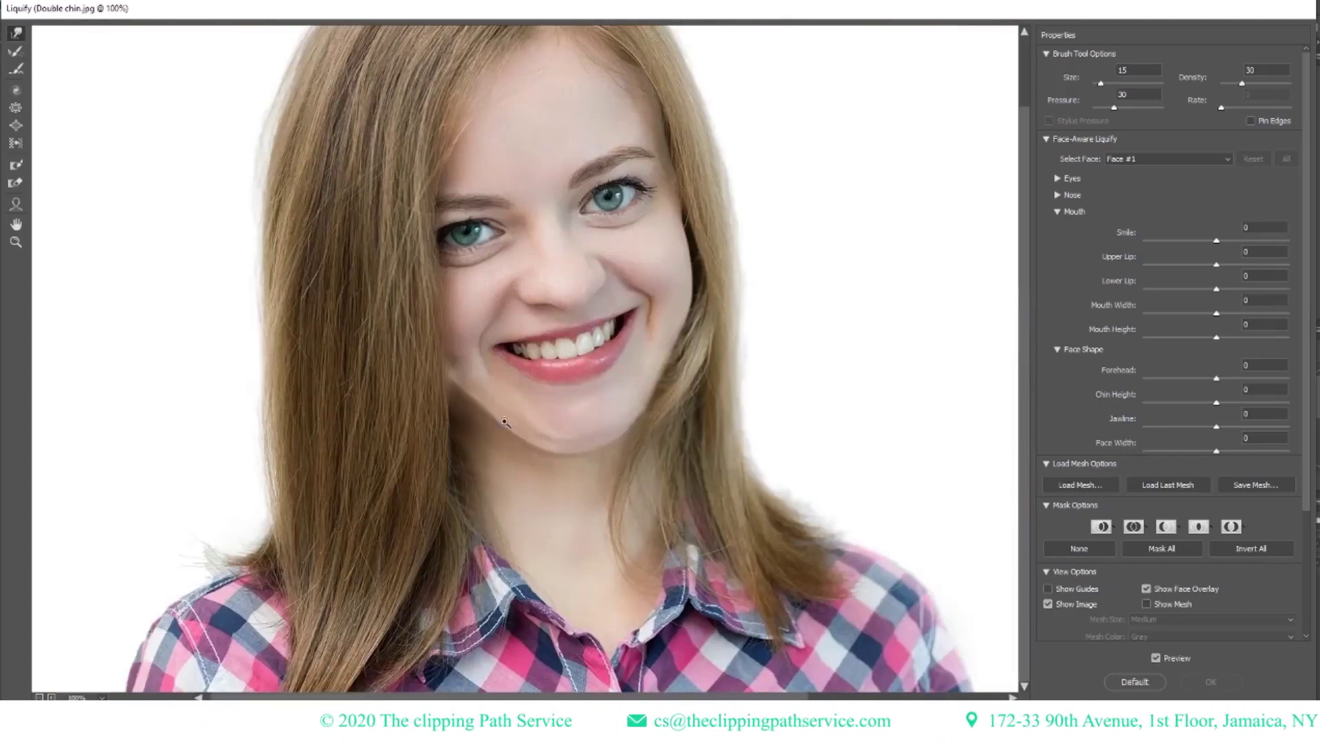
left_click_drag(517, 406, 695, 432)
left_click_drag(563, 427, 818, 533)
mouse_move(501, 422)
left_mouse_down()
mouse_move(716, 453)
mouse_move(511, 373)
mouse_move(501, 355)
left_mouse_up()
mouse_move(408, 401)
left_mouse_down()
mouse_move(425, 377)
mouse_move(406, 366)
left_mouse_up()
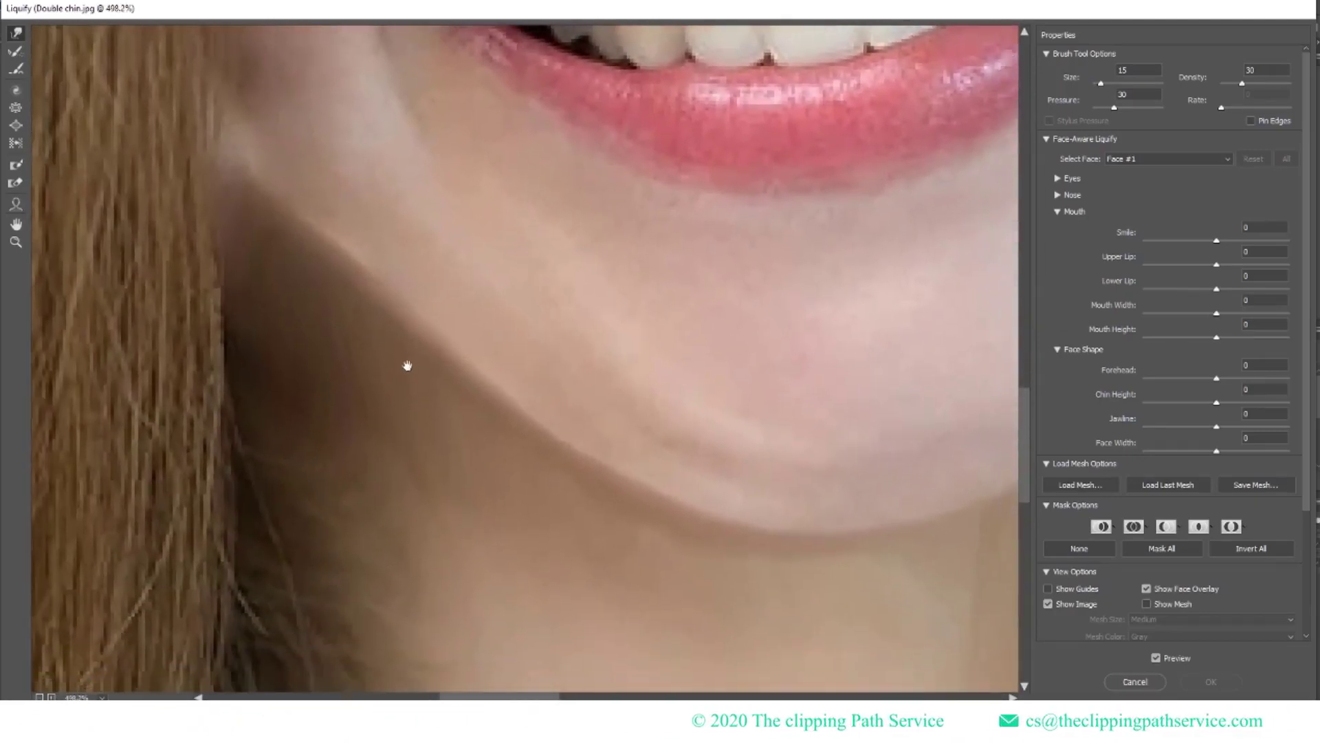
left_click(327, 369)
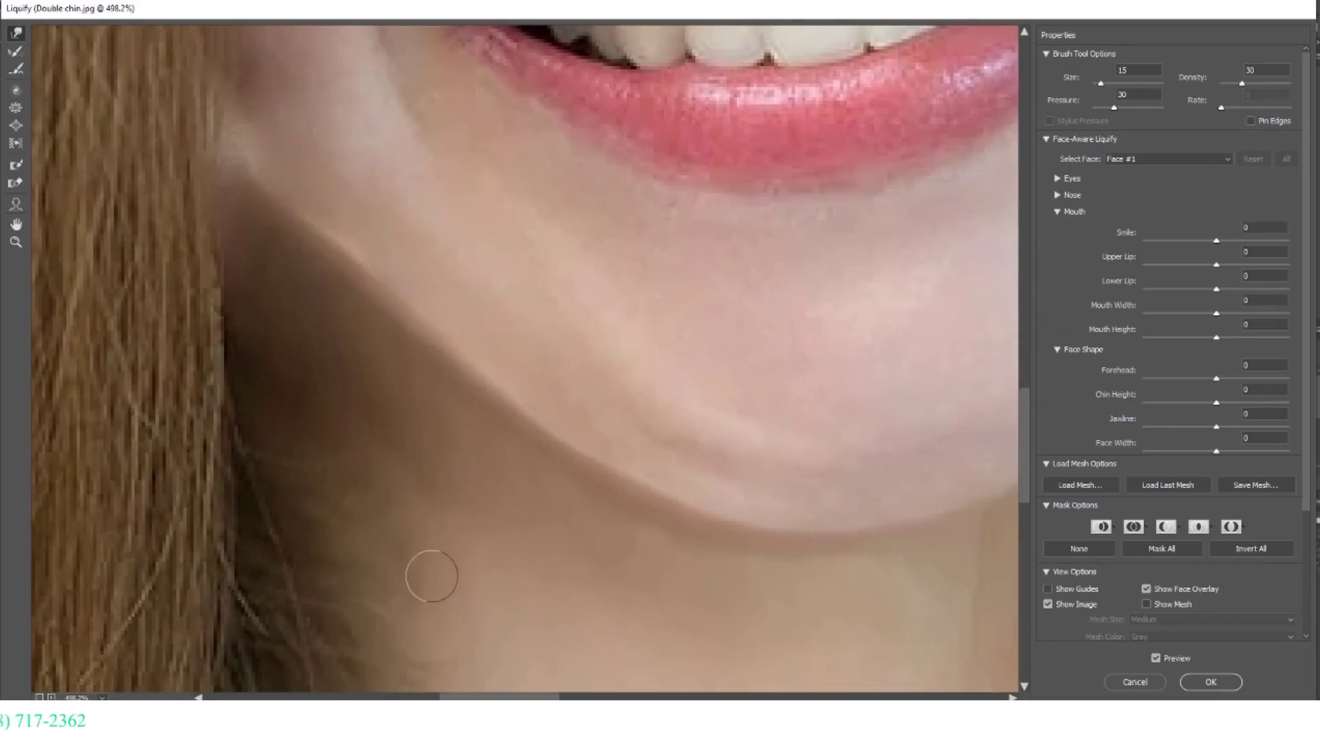
left_click_drag(399, 539, 254, 407)
- Inspect the reshaped jawline close up from the chin to both cheeks, and the whole portrait
left_click_drag(636, 466, 370, 485)
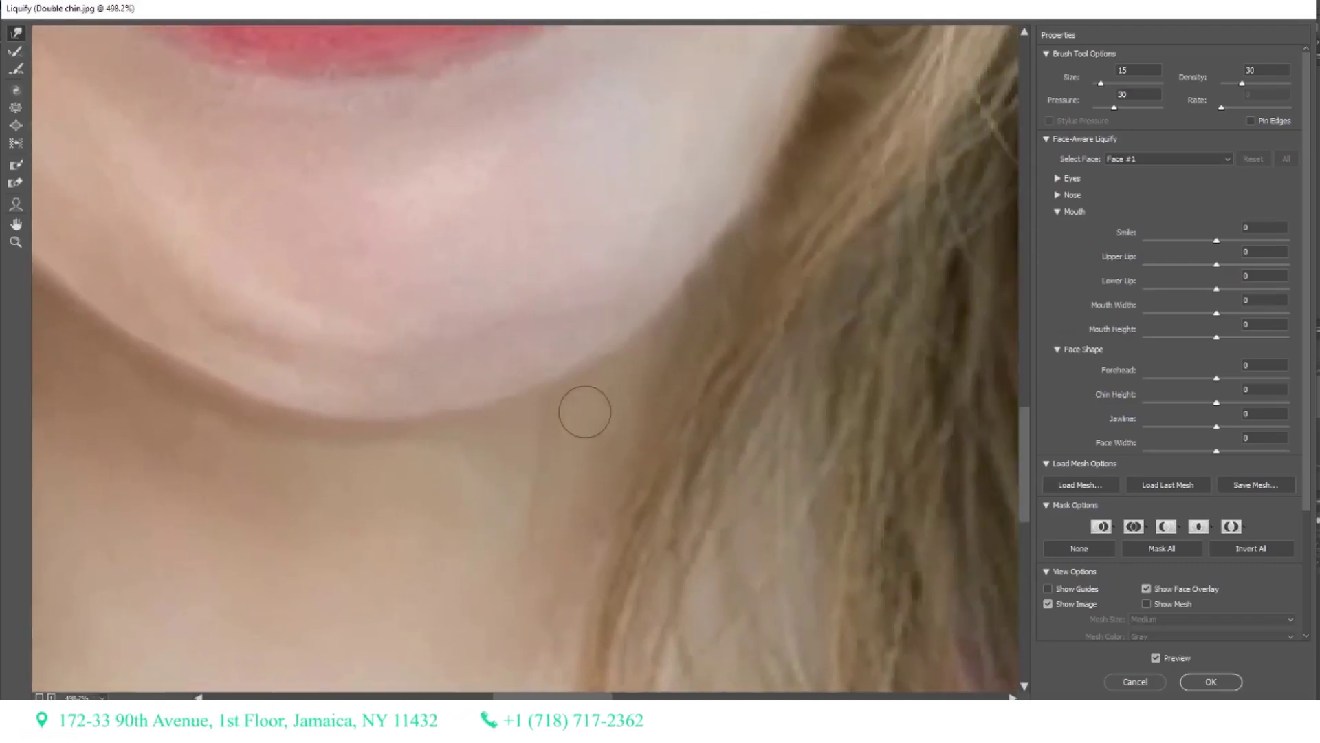
left_click_drag(736, 303, 589, 518)
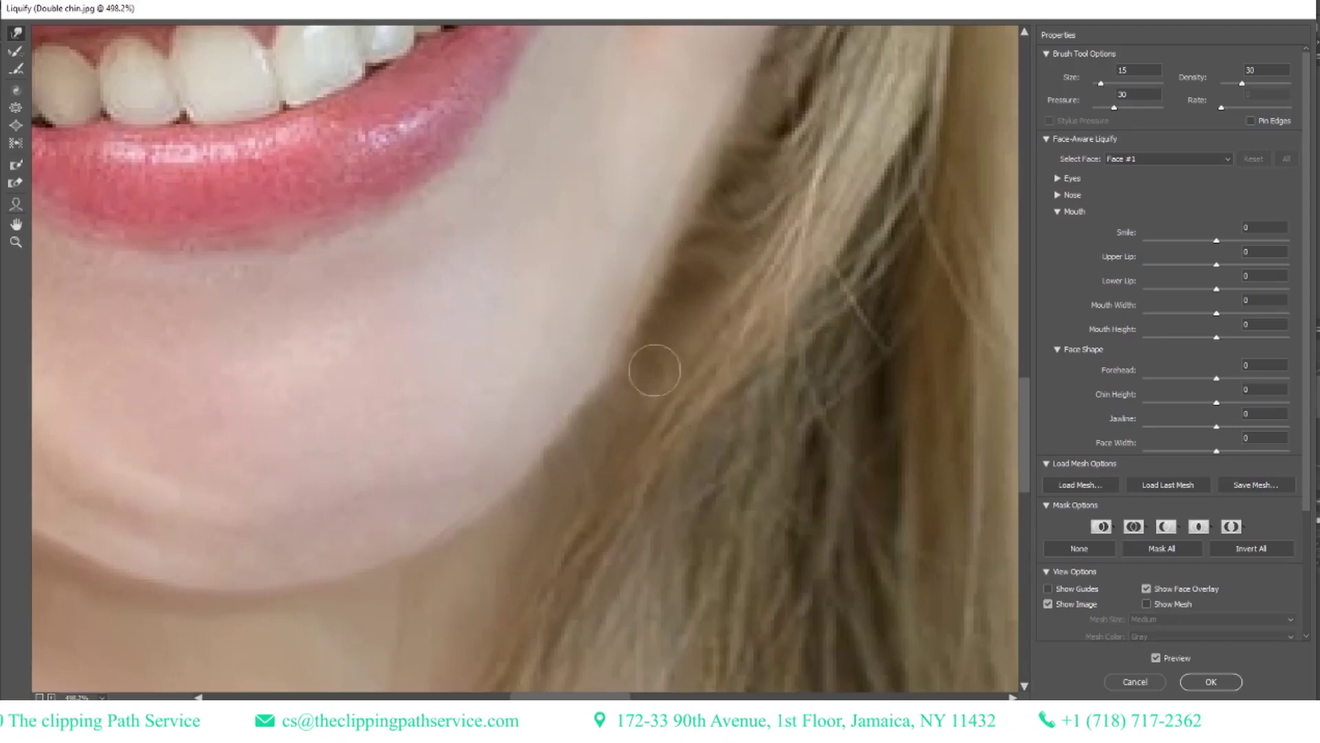
left_click_drag(732, 269, 642, 552)
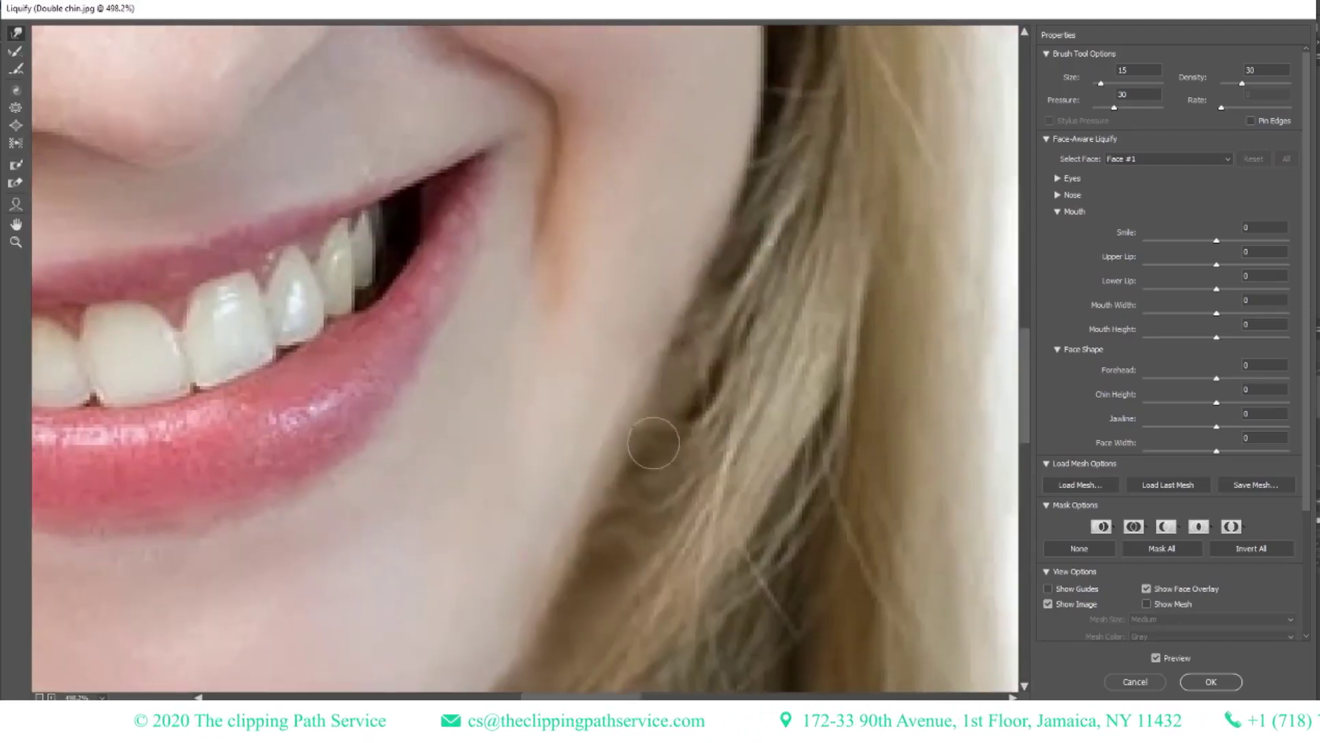
left_click_drag(631, 394, 475, 418)
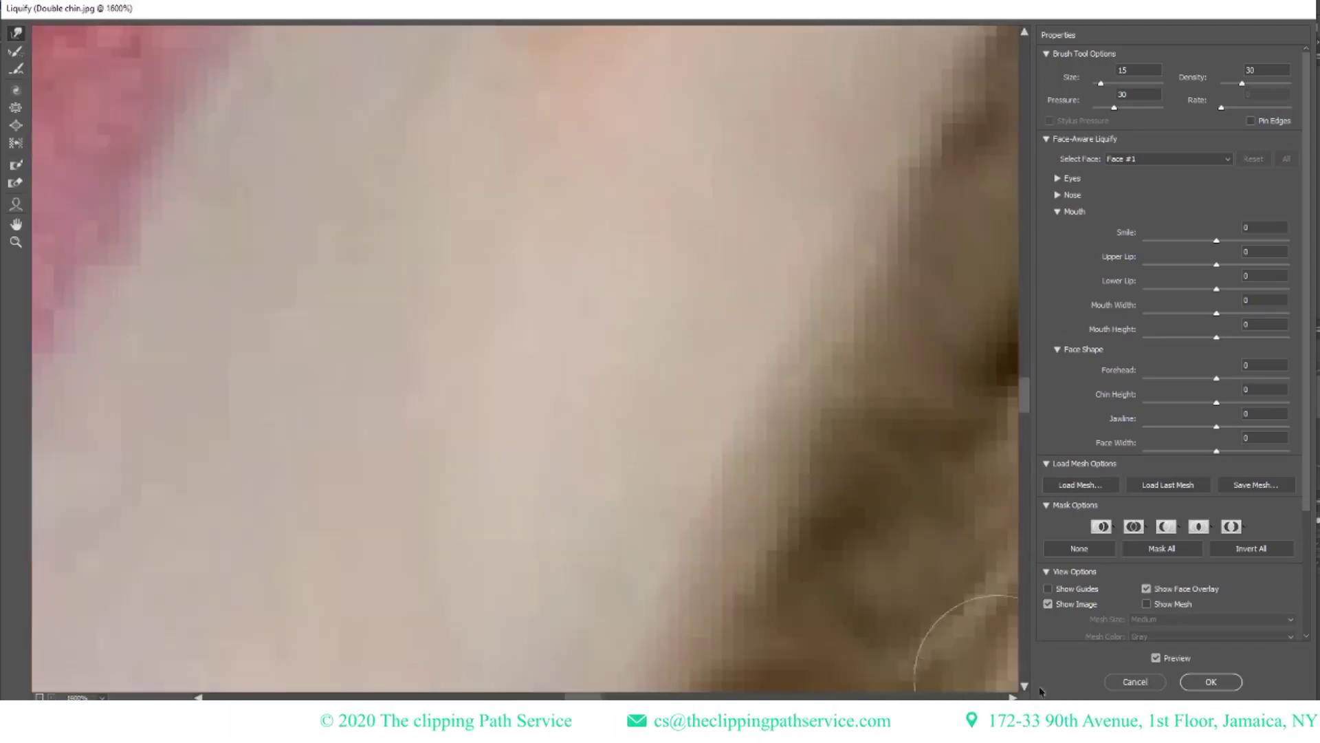
left_click(41, 697)
left_click(42, 698)
left_click(41, 697)
left_click(42, 697)
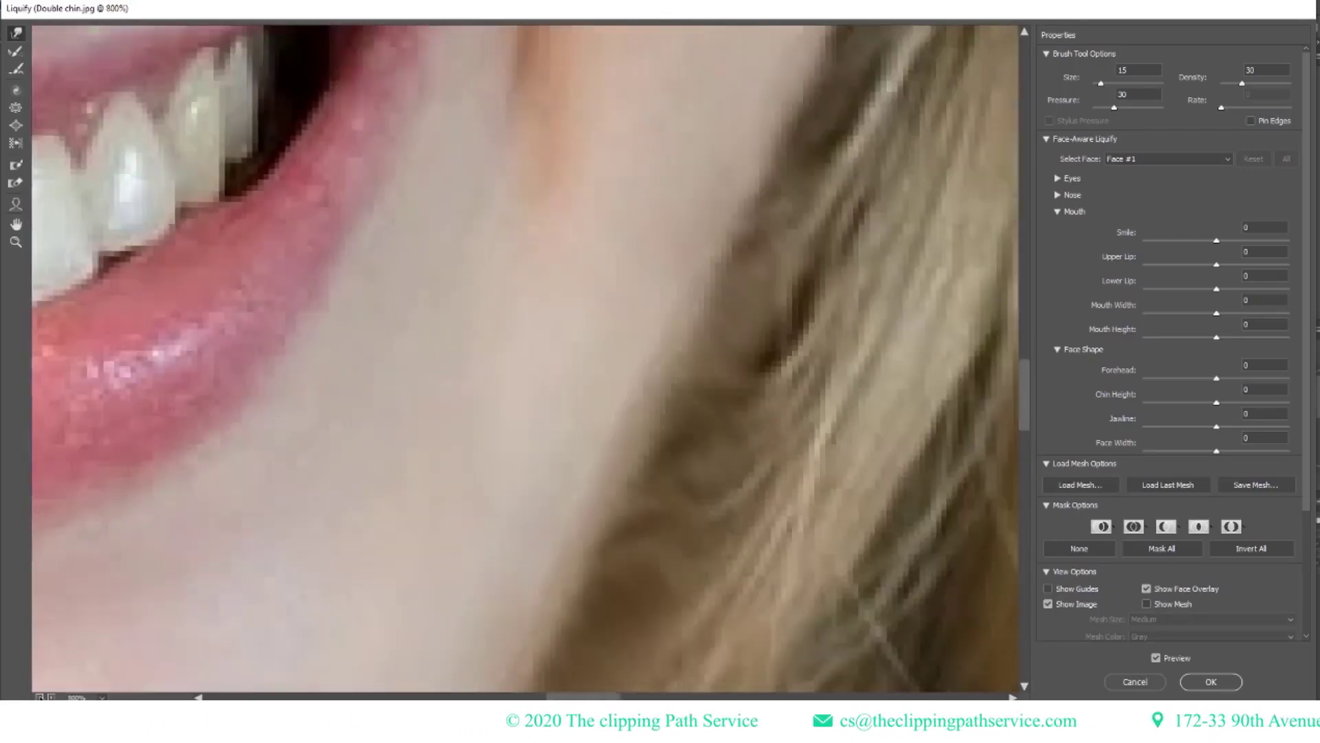
left_click(41, 698)
left_click(41, 697)
left_click(42, 698)
left_click(41, 698)
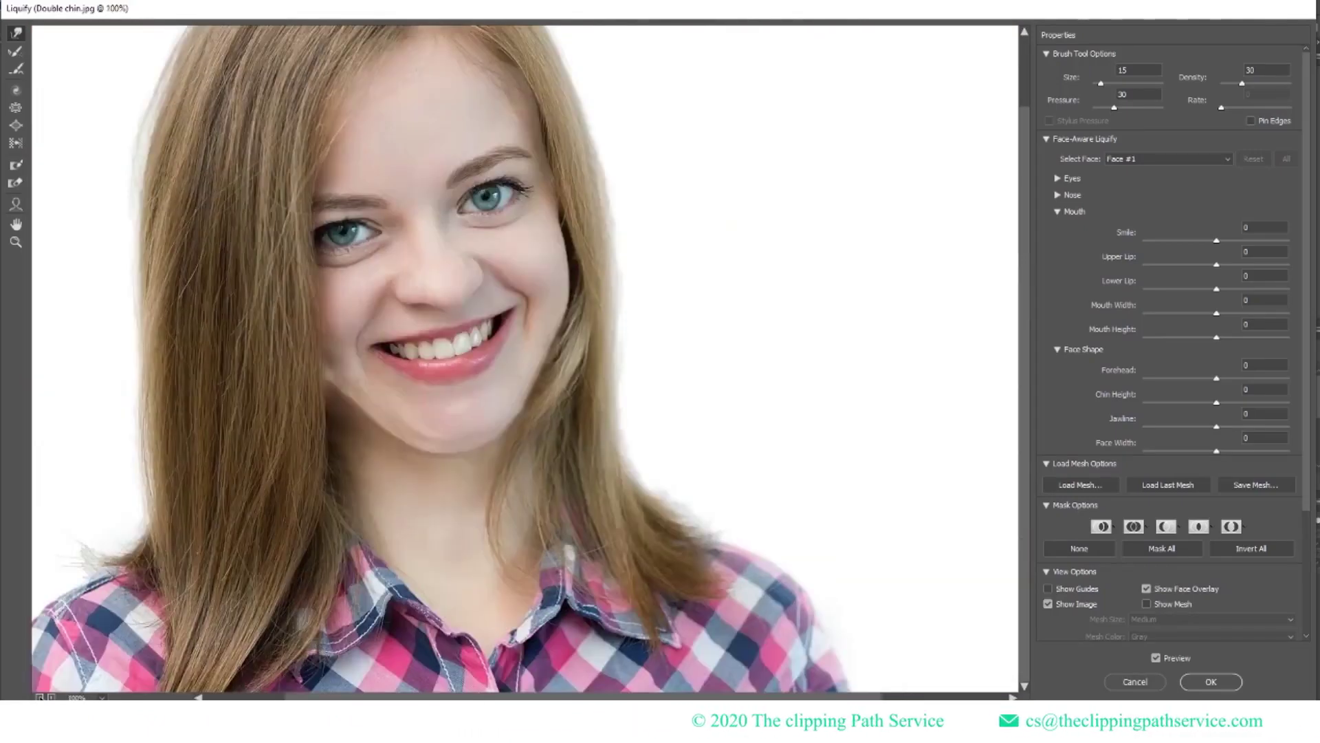
left_click(39, 697)
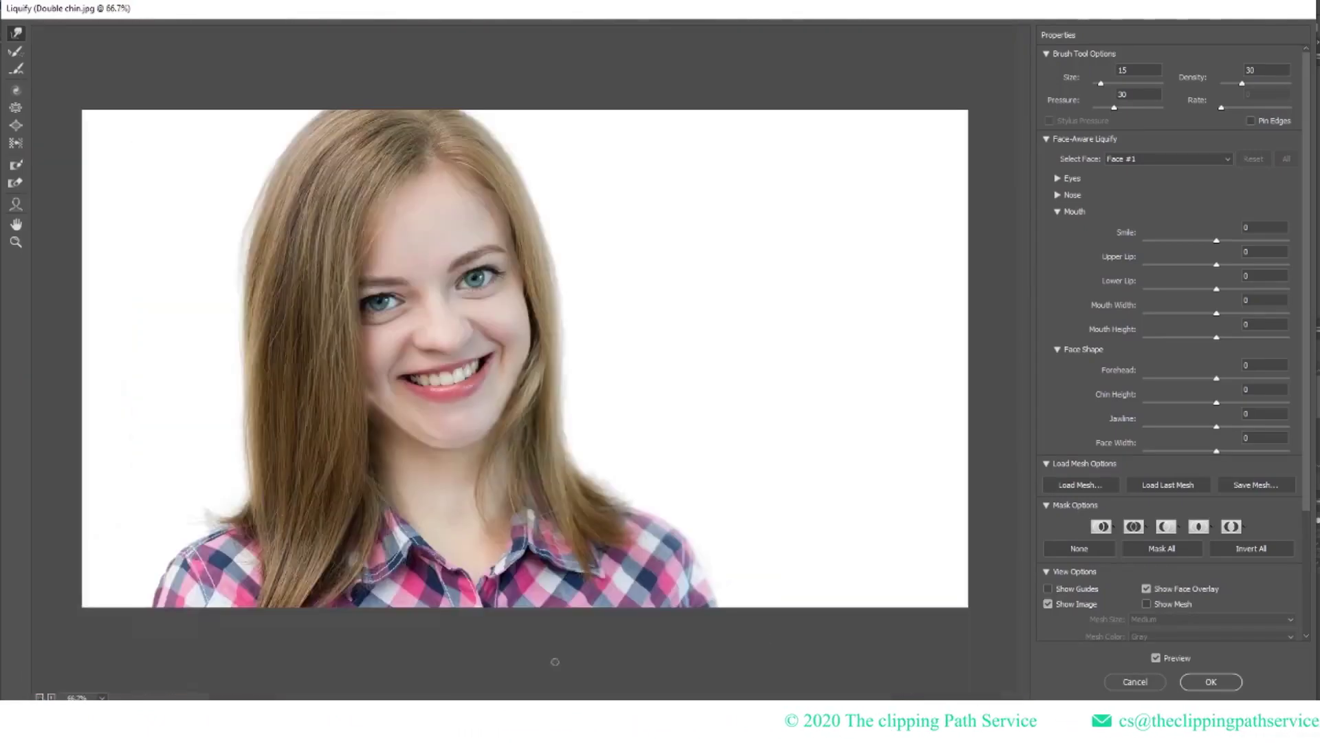
- Apply the Liquify warp and compare it with the original by toggling the visibility of the double chin layer
left_click(1212, 681)
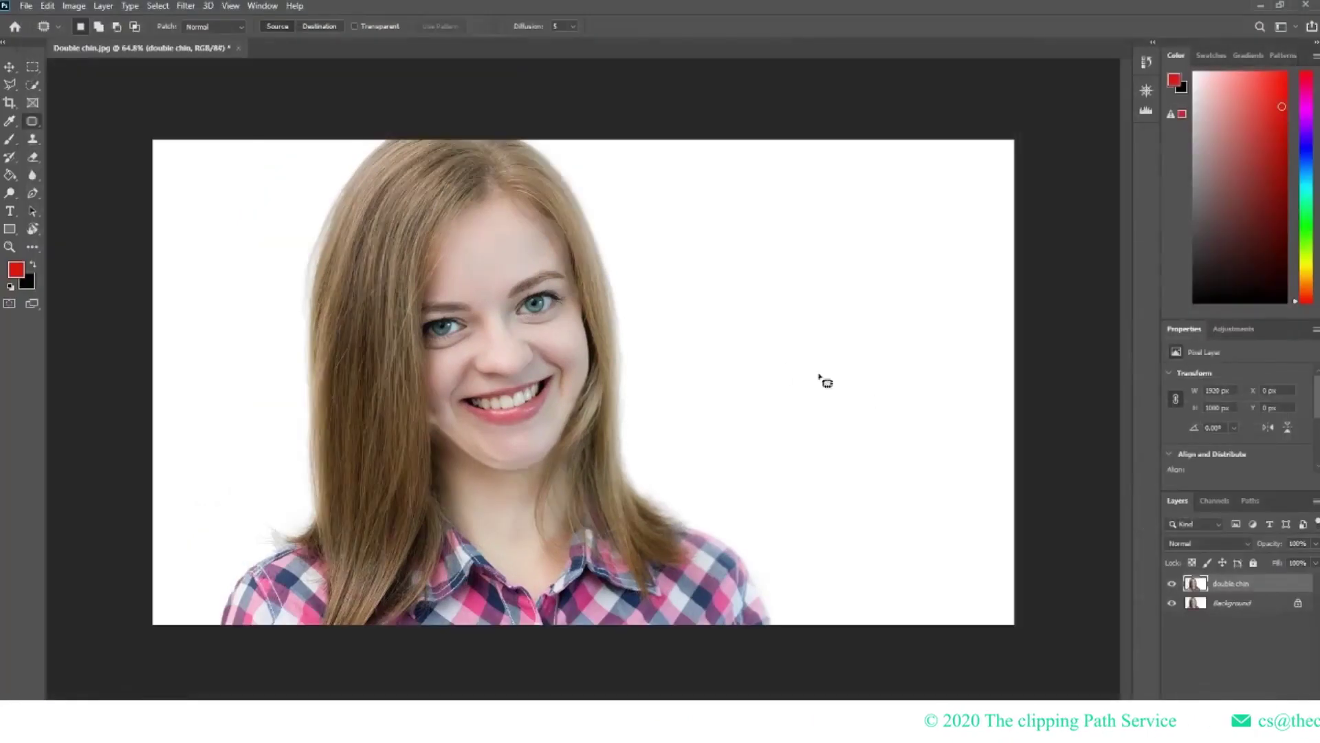
left_click(1173, 584)
left_click(1172, 585)
left_click(1173, 585)
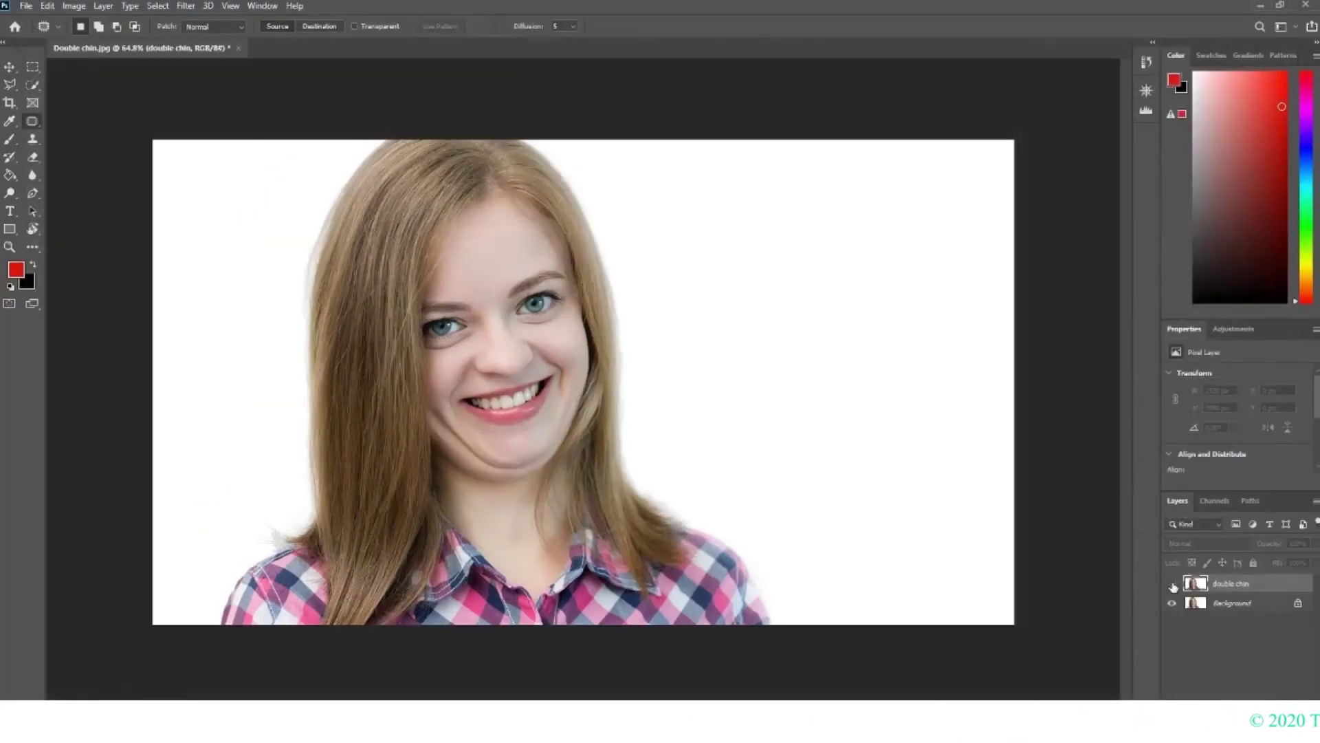
left_click(1173, 585)
left_click(1174, 586)
left_click(1174, 586)
- Patch the uneven skin on the cheek edge beside the long hair, just above the shadowed jaw, and clear the selection
left_click_drag(394, 385, 480, 412)
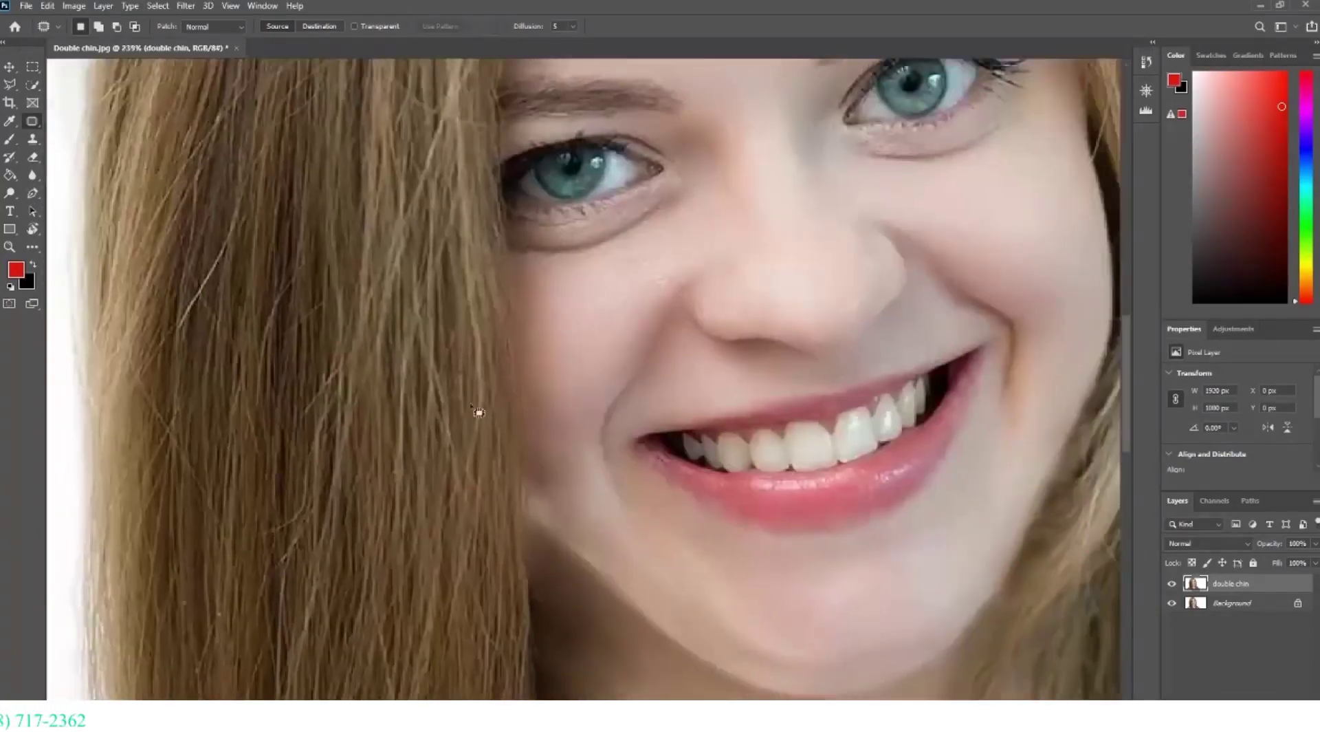
left_click_drag(548, 462, 456, 442)
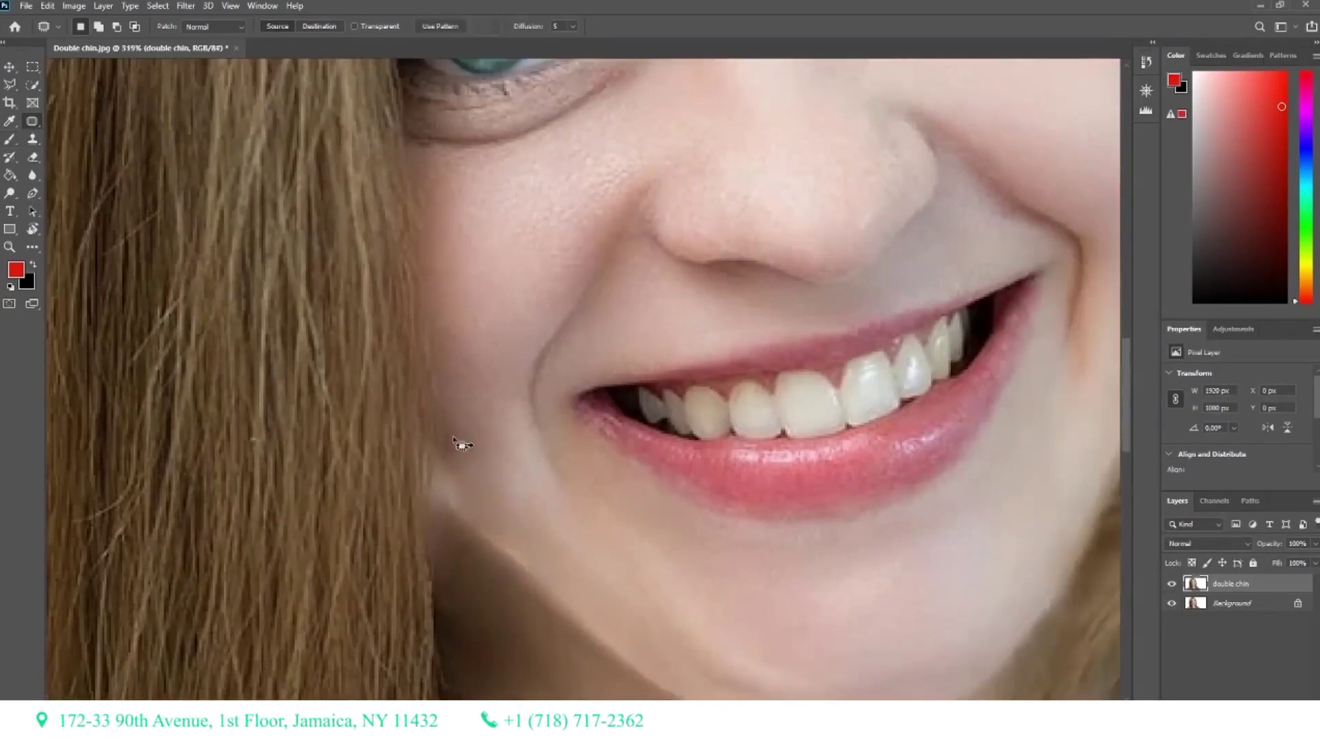
left_click_drag(576, 474, 521, 471)
left_click_drag(699, 531, 592, 500)
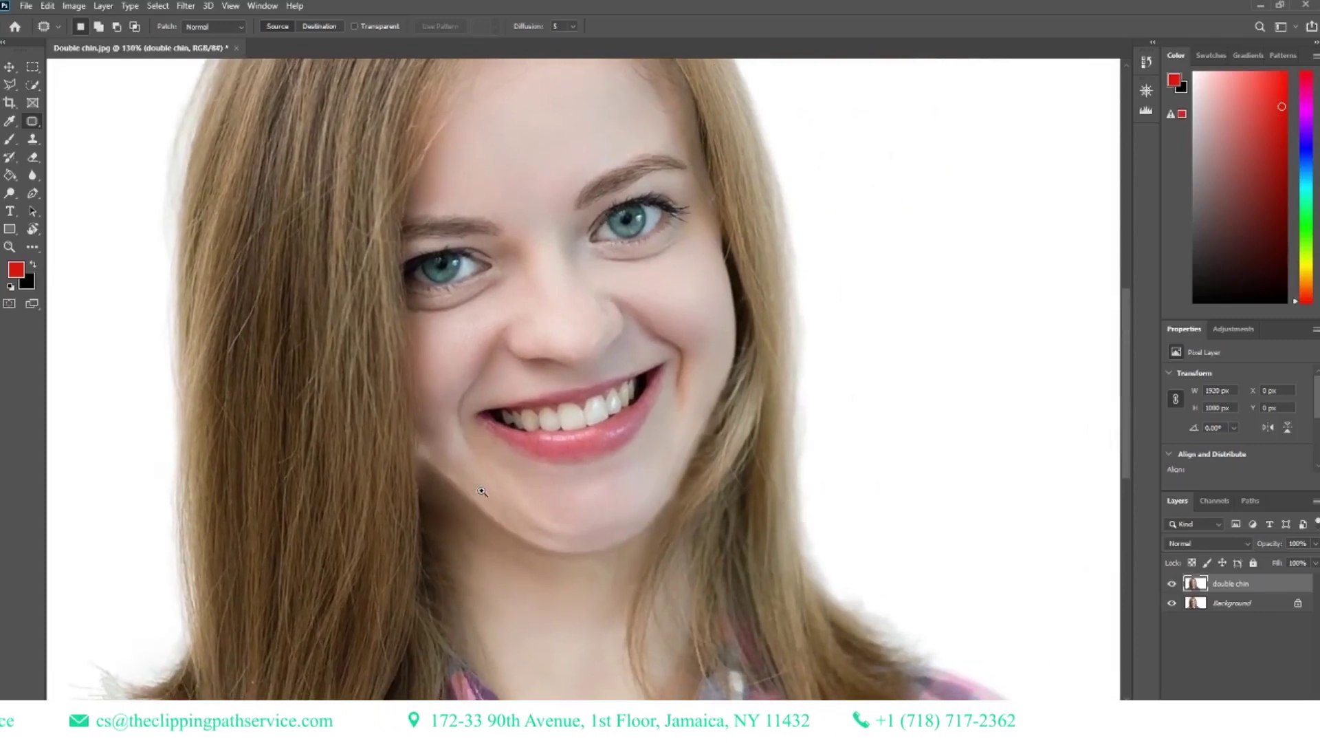
left_click_drag(482, 491, 543, 509)
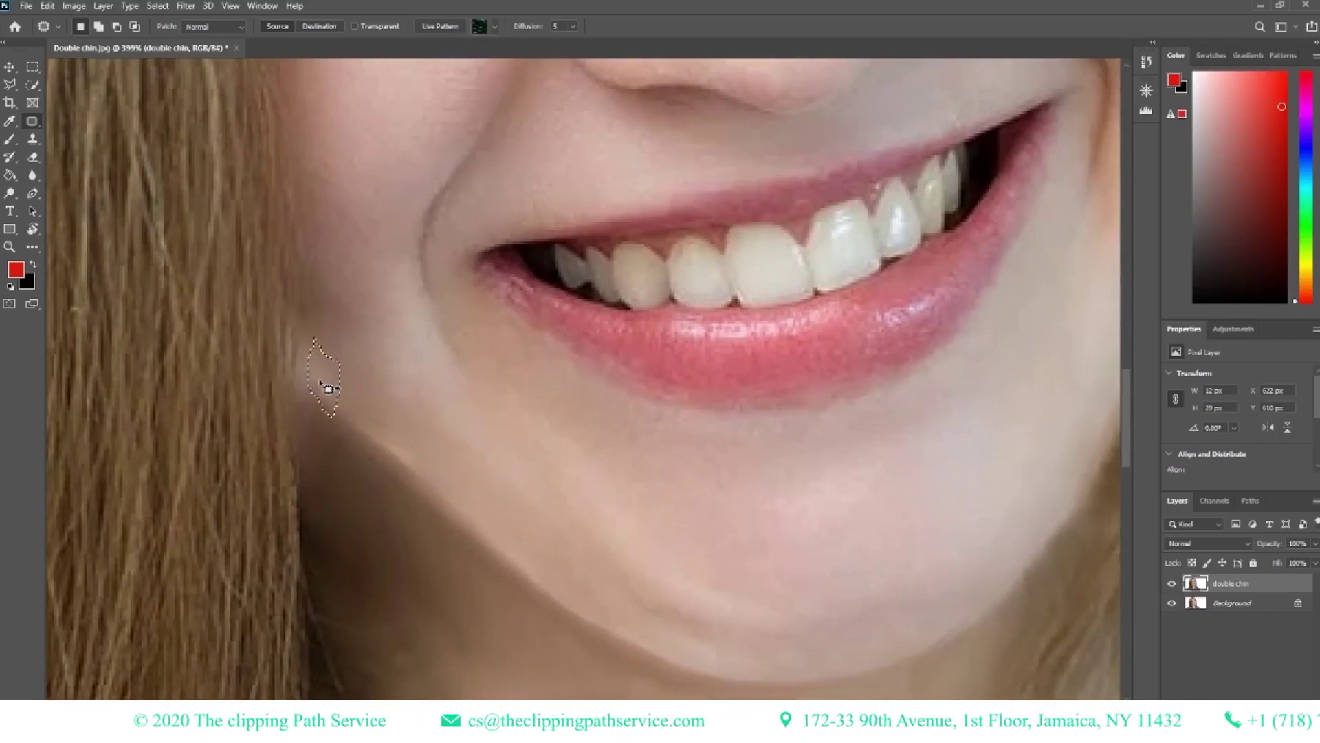
left_click_drag(322, 457, 321, 458)
key("ctrl+d")
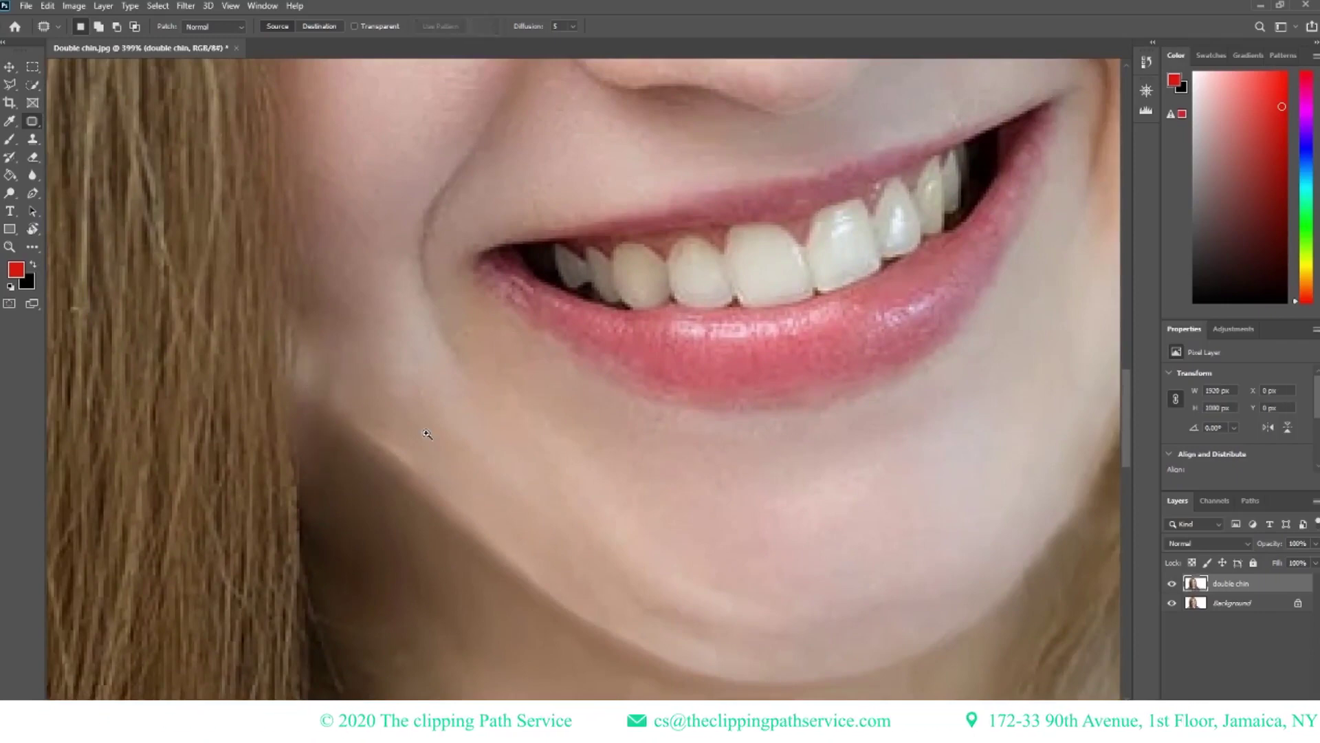
- Patch the small light spot remaining where the cheek meets the long hair and deselect it
left_click_drag(427, 433, 354, 434)
mouse_move(441, 490)
left_mouse_down()
mouse_move(418, 484)
mouse_move(471, 479)
left_mouse_up()
left_click_drag(422, 419, 440, 431)
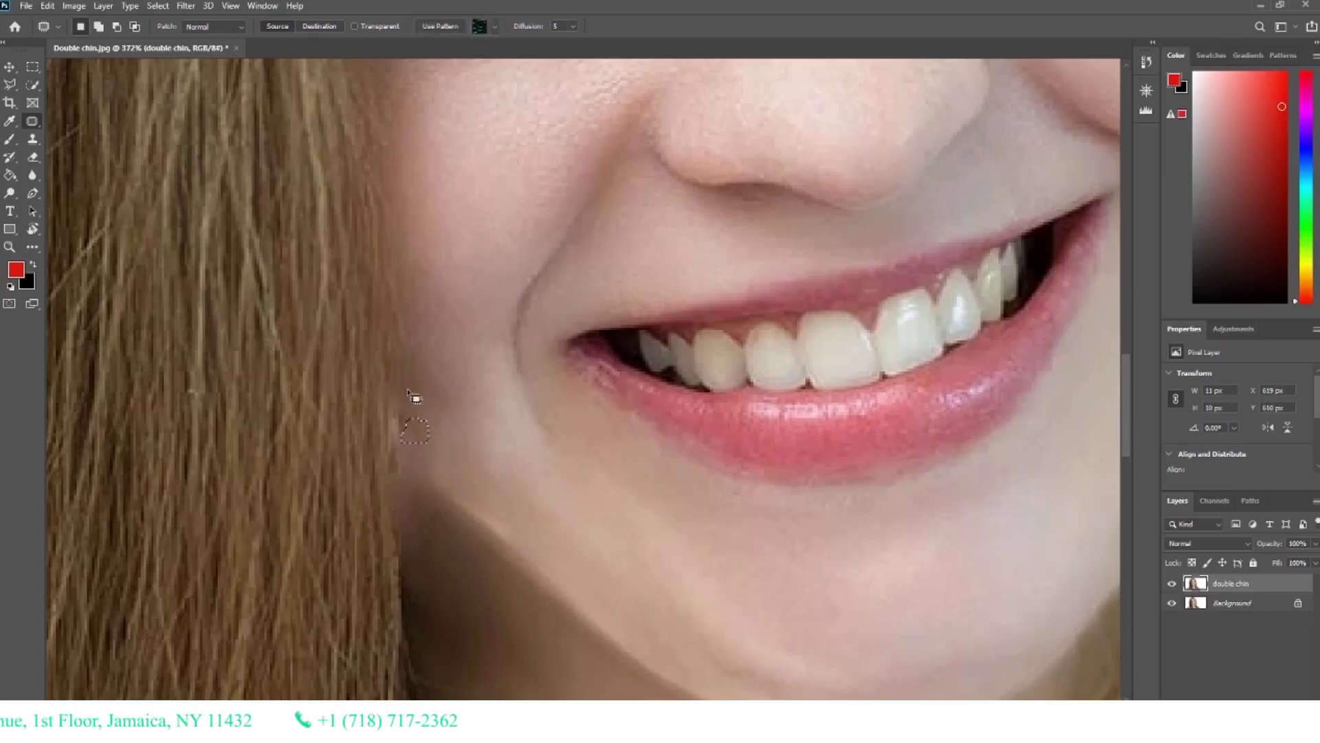
key("ctrl+d")
key("ctrl+0")
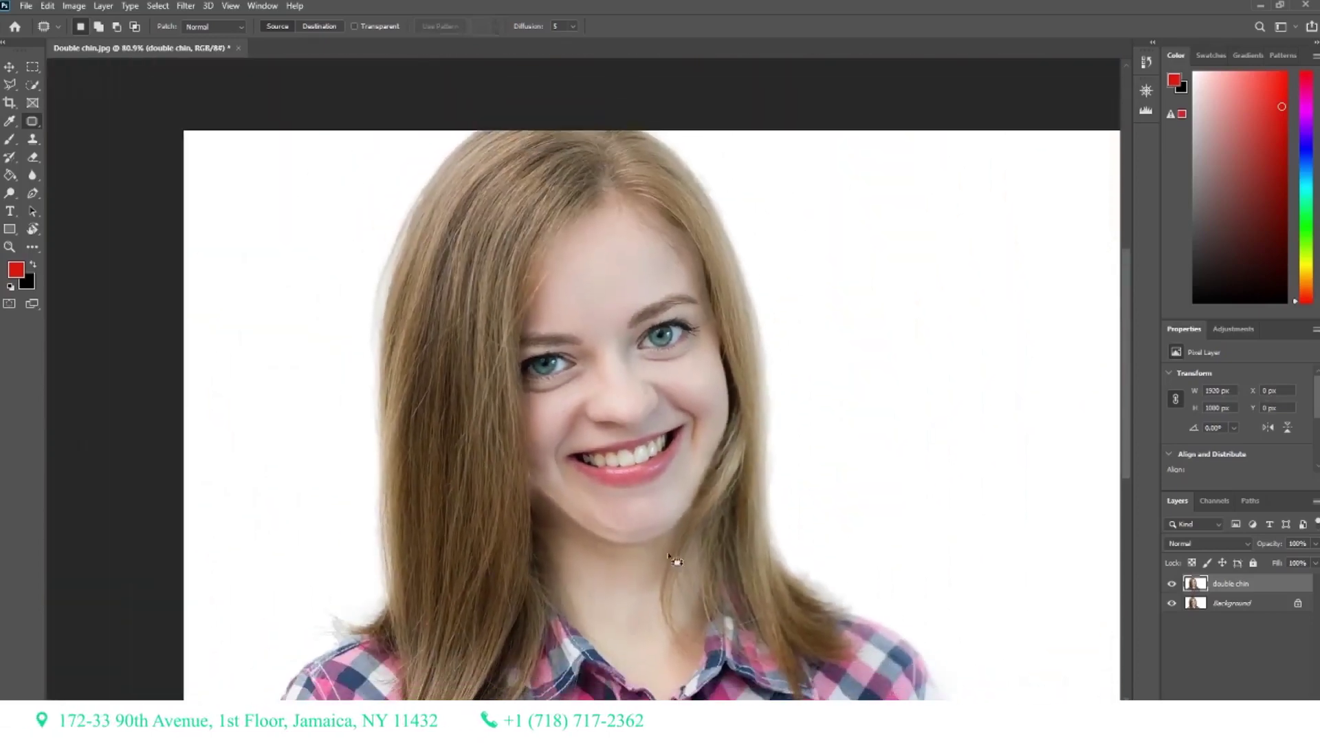
- Compare the whole retouched portrait with the original by switching the double chin layer off and on
left_click_drag(671, 555, 613, 530)
scroll(619, 516, "down", 5)
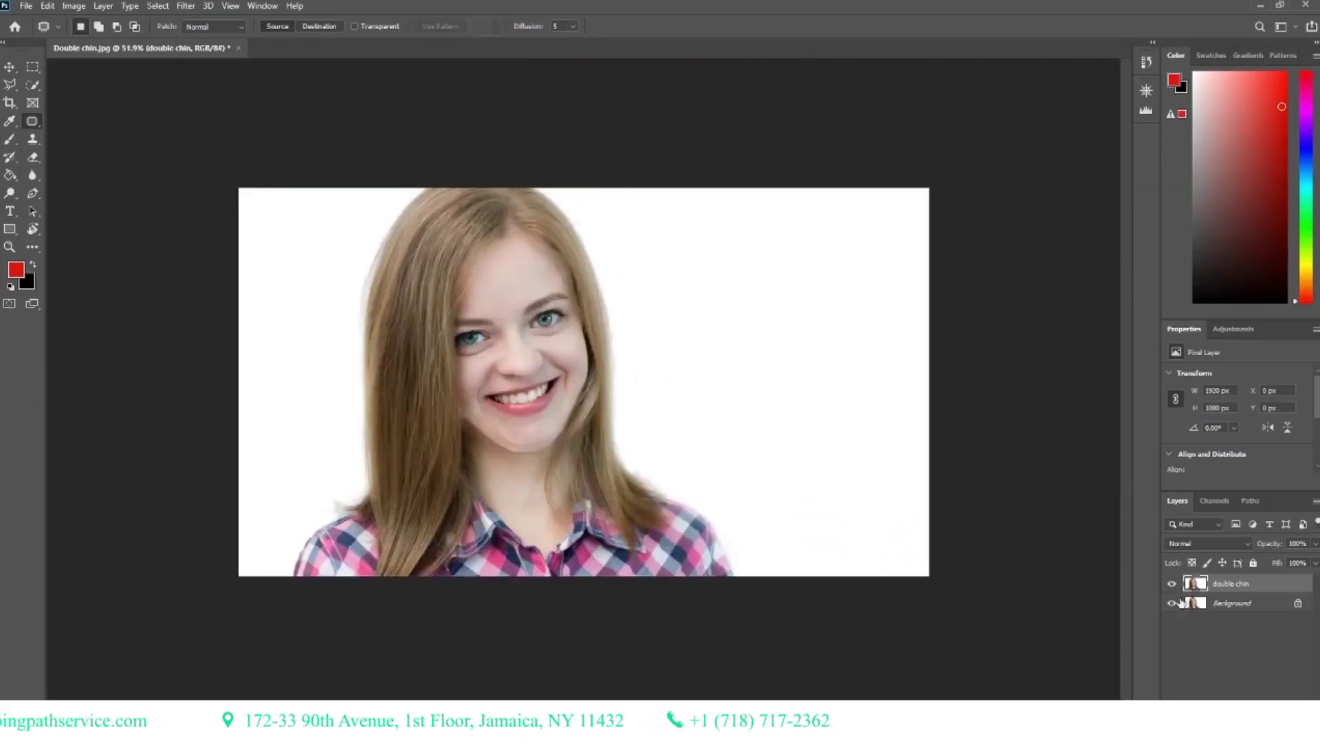
left_click(1173, 585)
left_click(1173, 585)
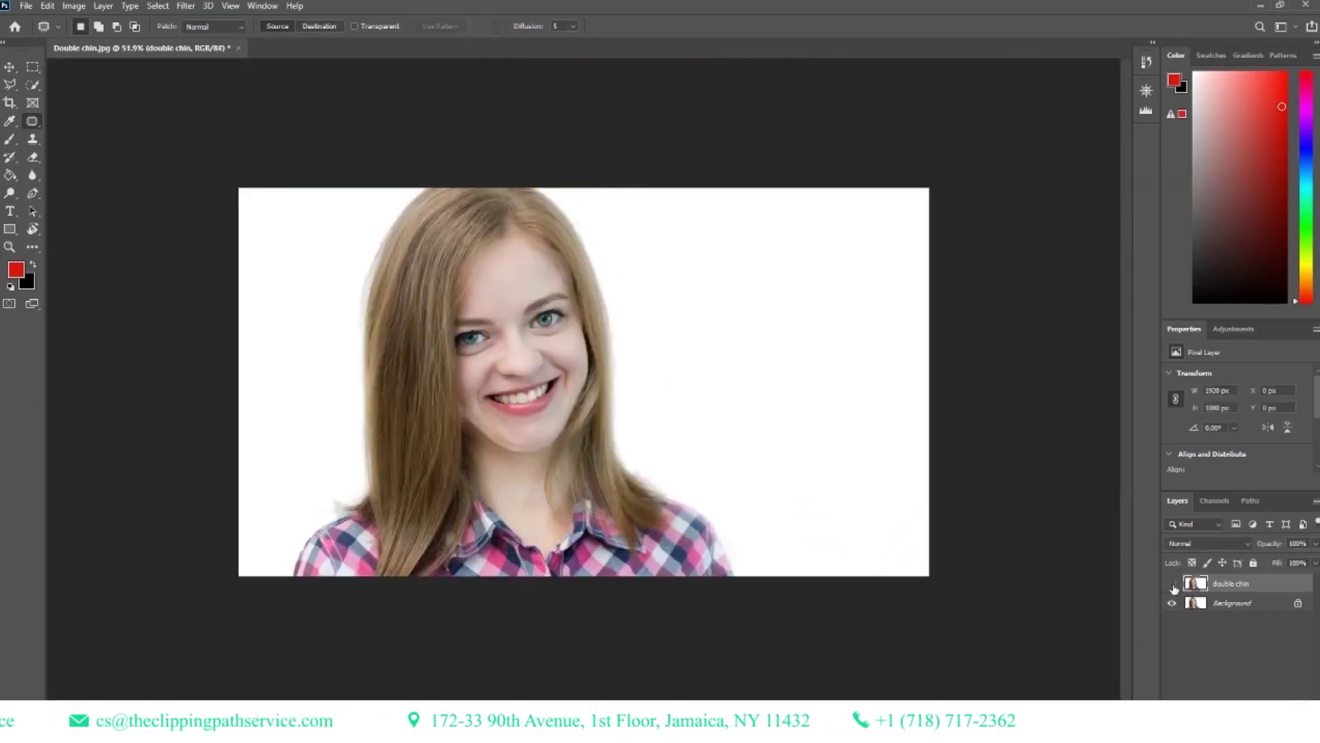
left_click(1173, 586)
left_click(1173, 585)
left_click(1173, 585)
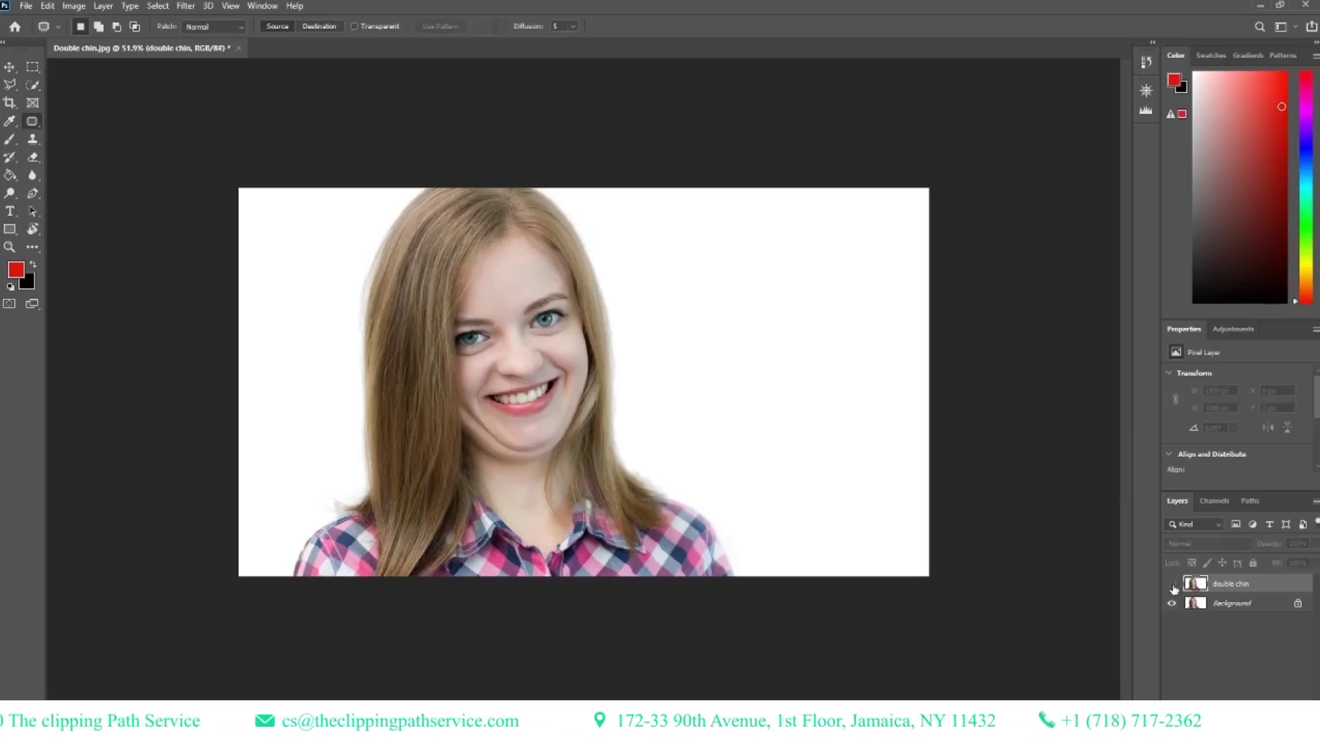
left_click(1173, 586)
left_click(1173, 585)
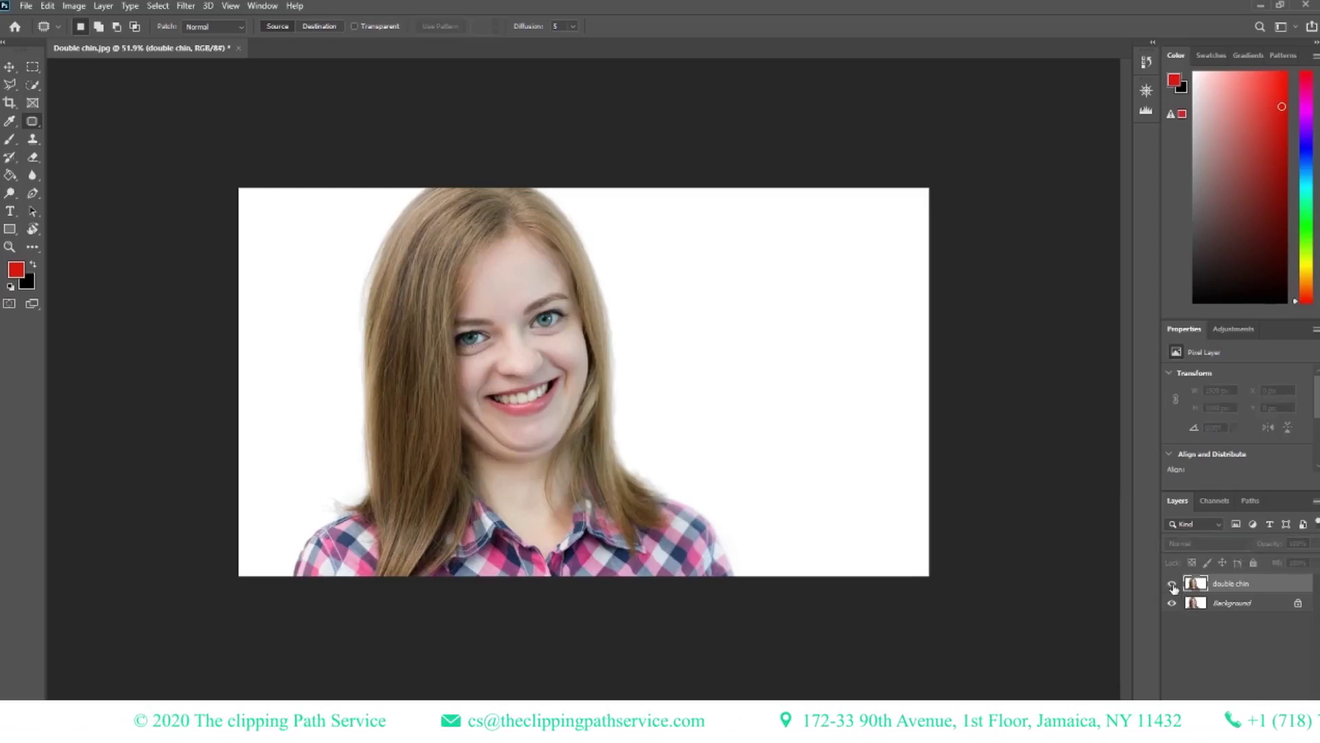
left_click(1173, 586)
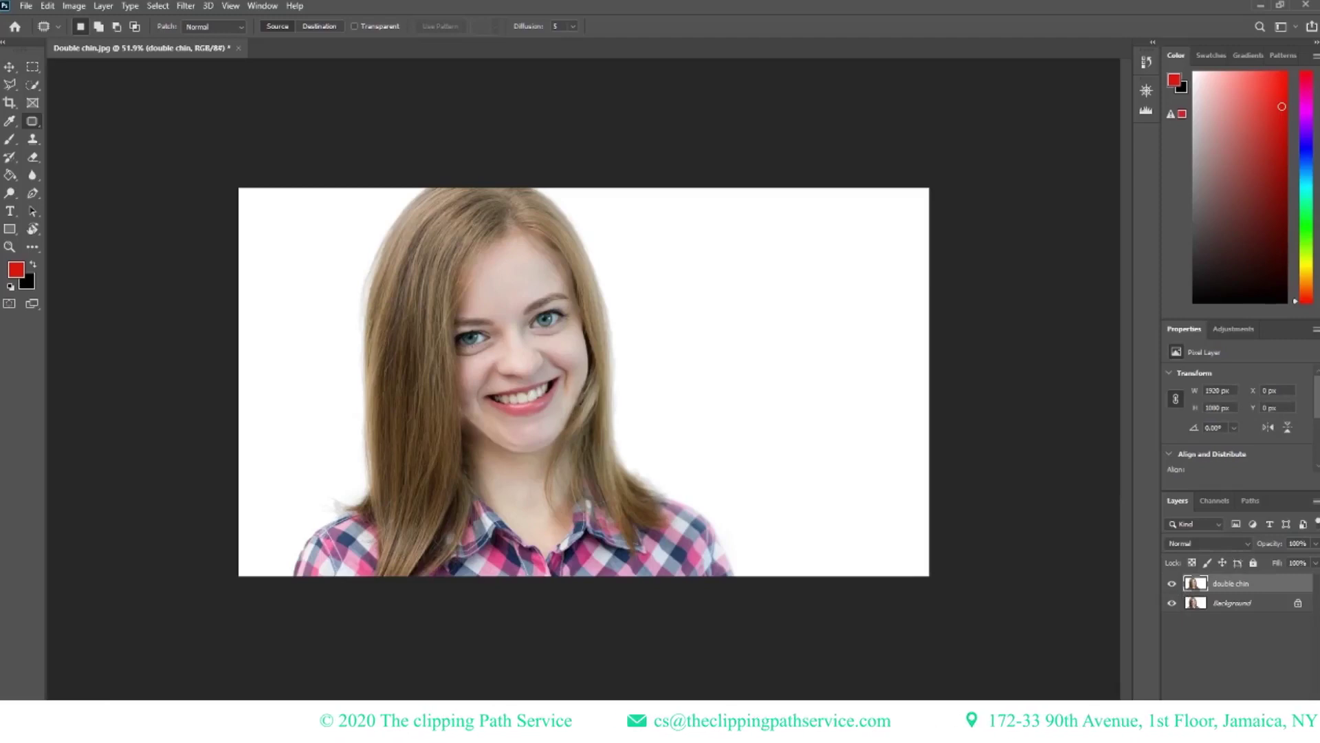
- Add a new layer above the double chin layer and fill it with 50% Gray in Overlay mode at 100% opacity
key("p")
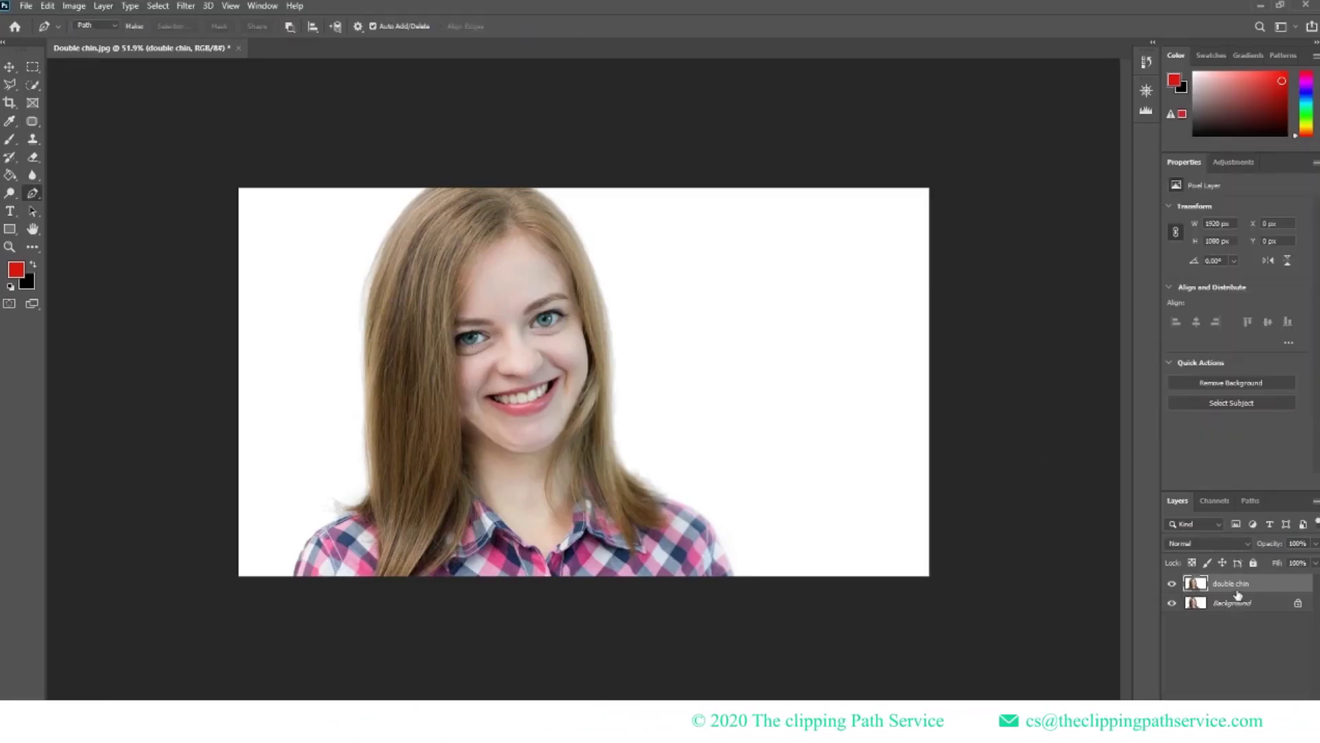
key("ctrl+shift+alt+n")
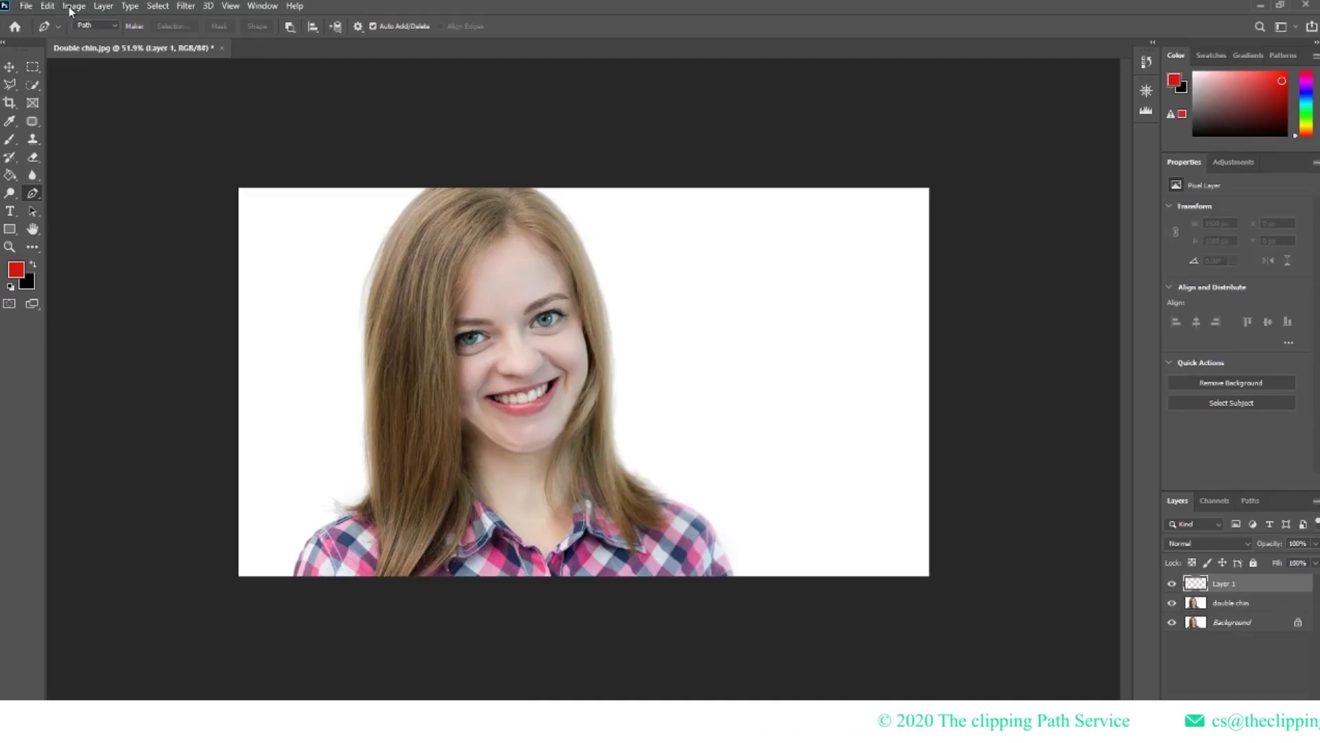
left_click(71, 7)
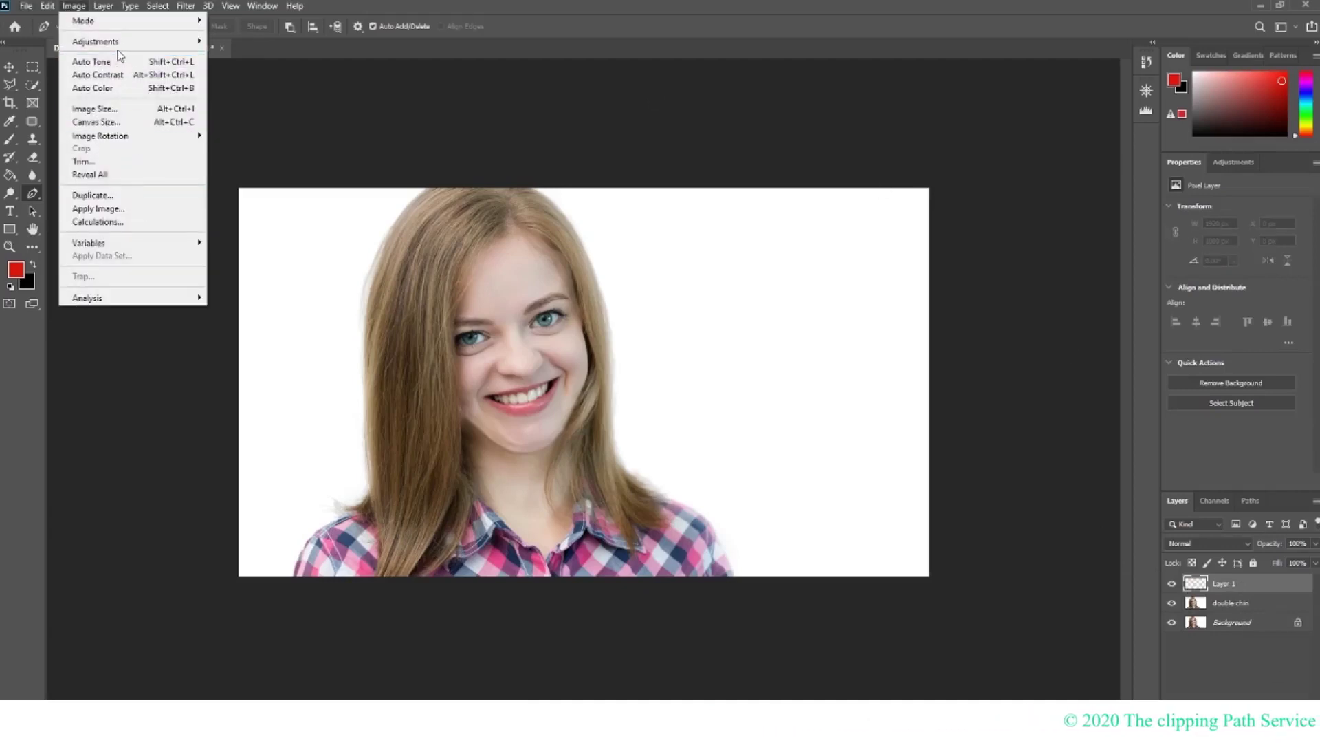
mouse_move(117, 43)
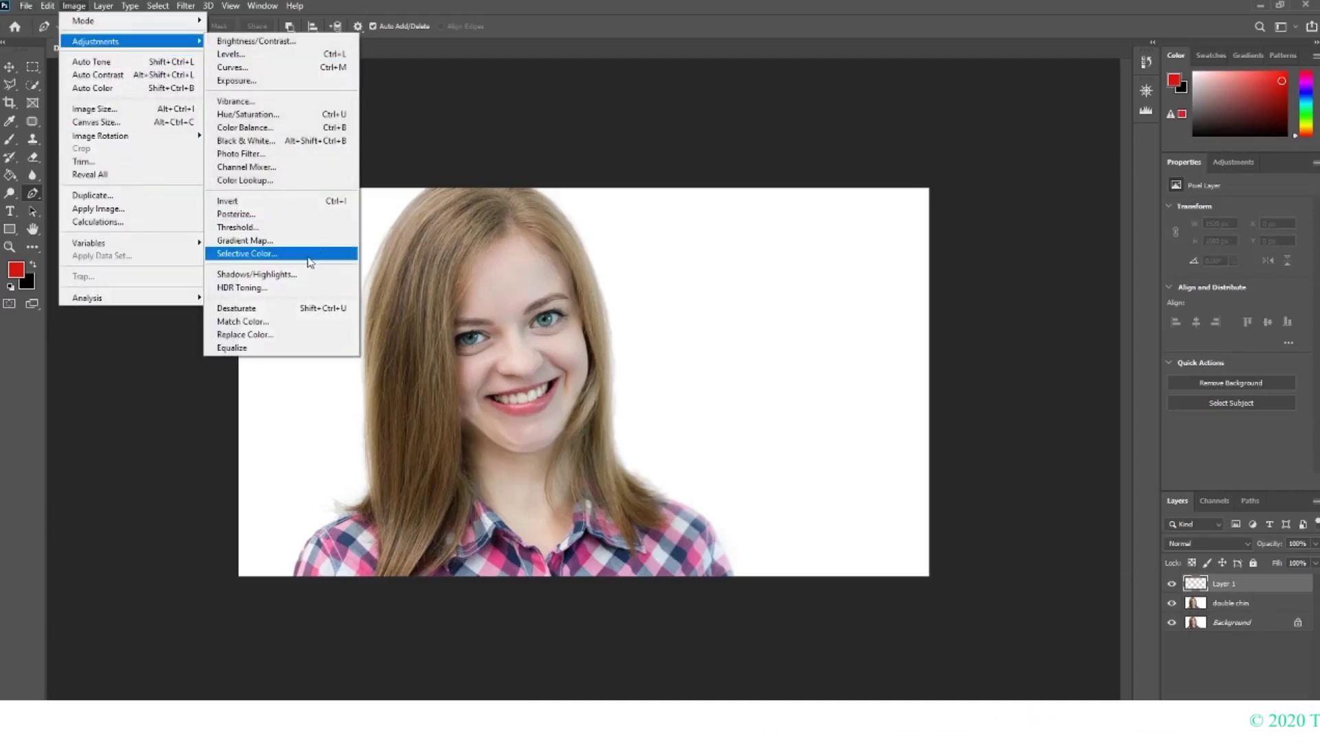
mouse_move(49, 7)
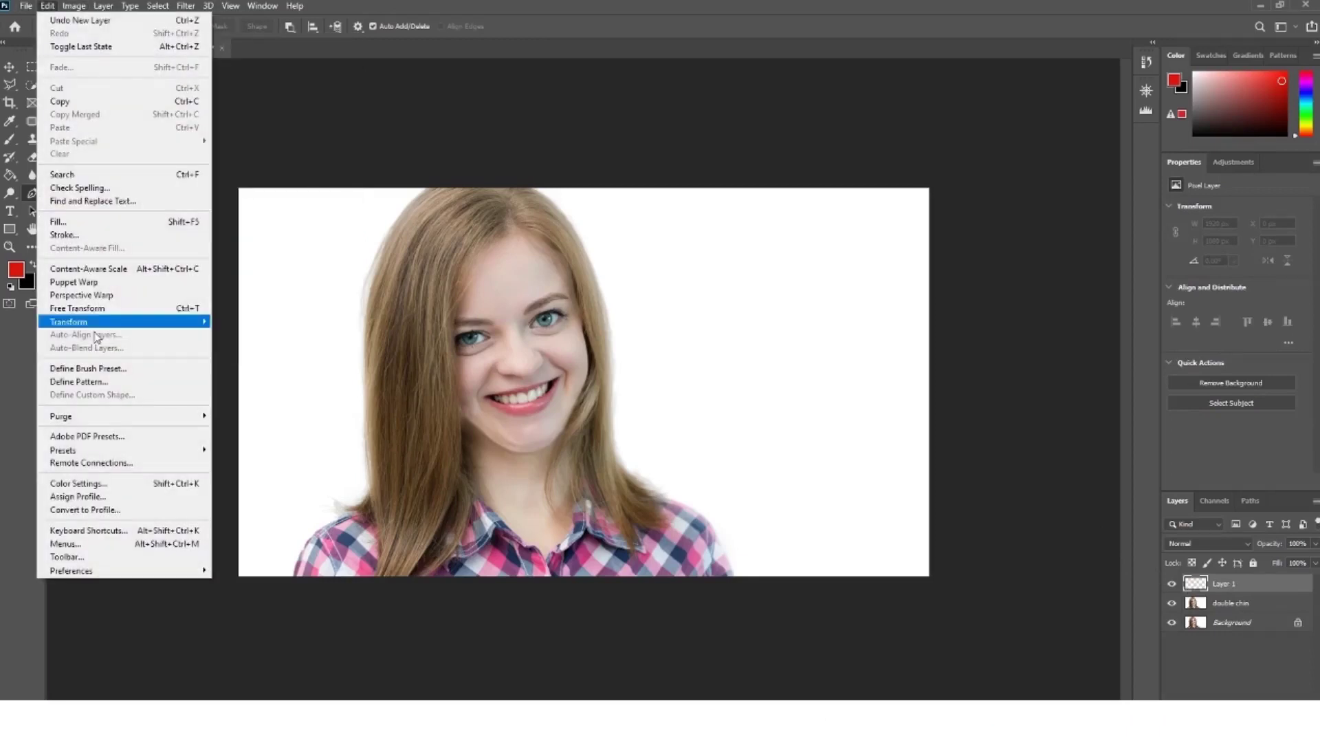
left_click(74, 223)
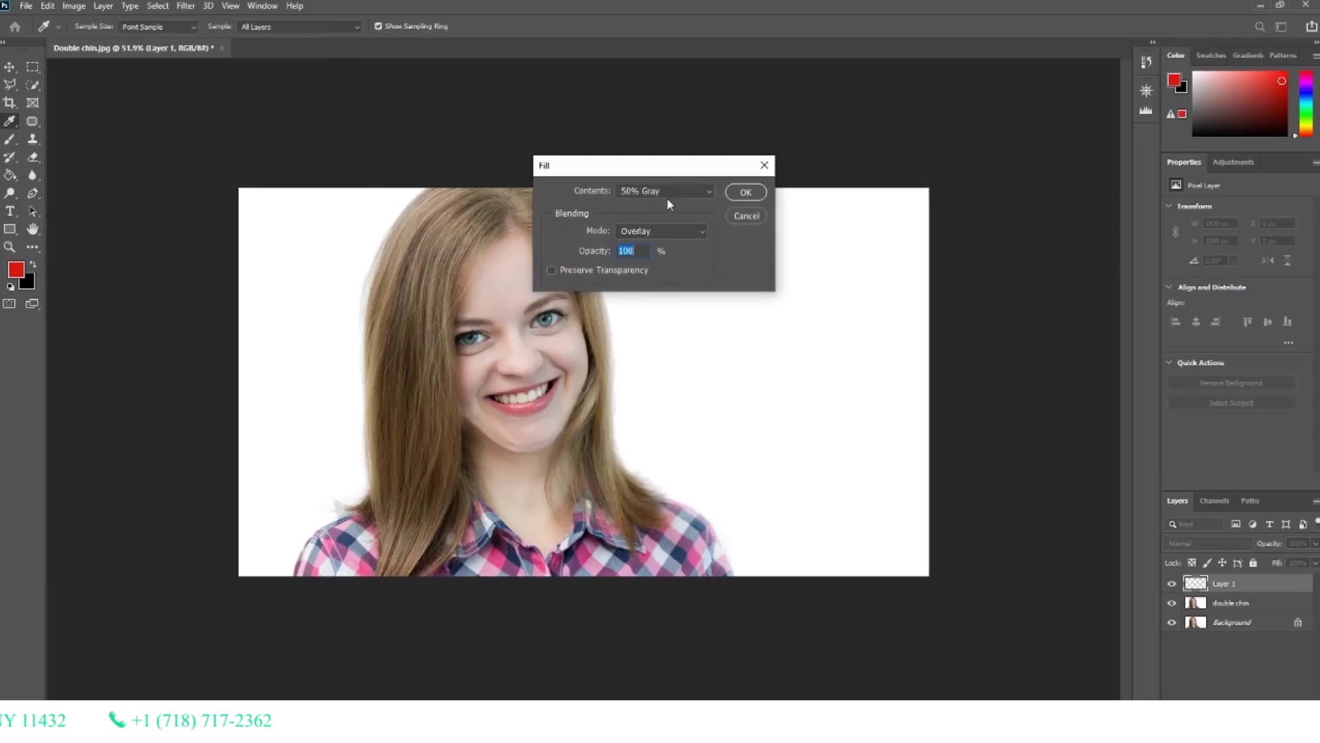
left_click(673, 237)
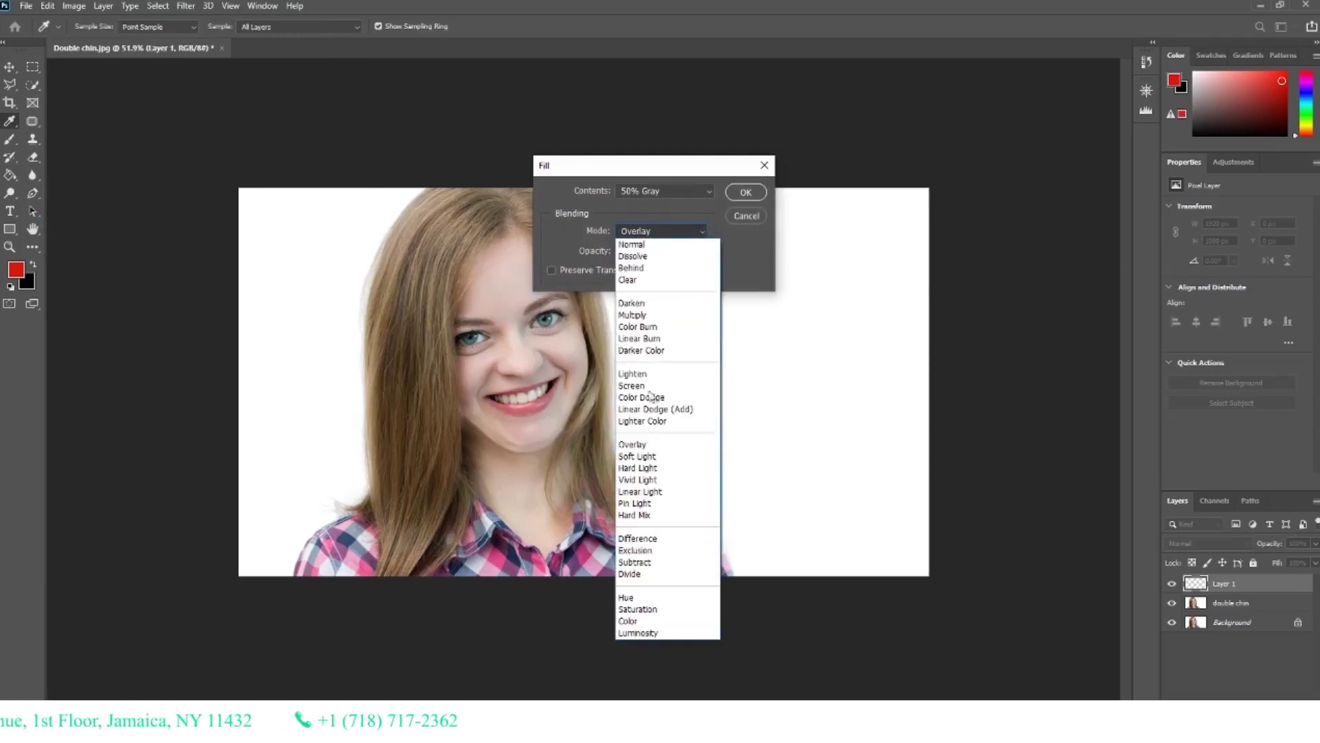
left_click(646, 443)
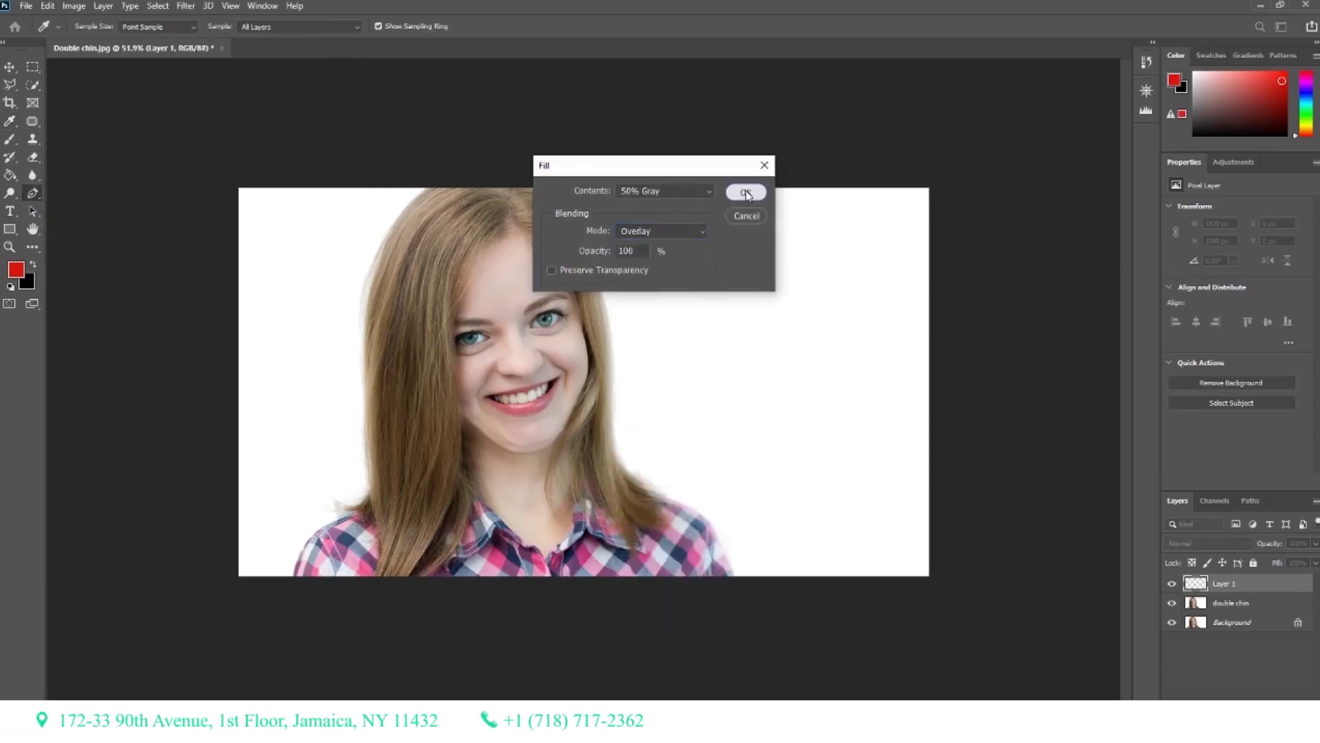
left_click(740, 194)
key("p")
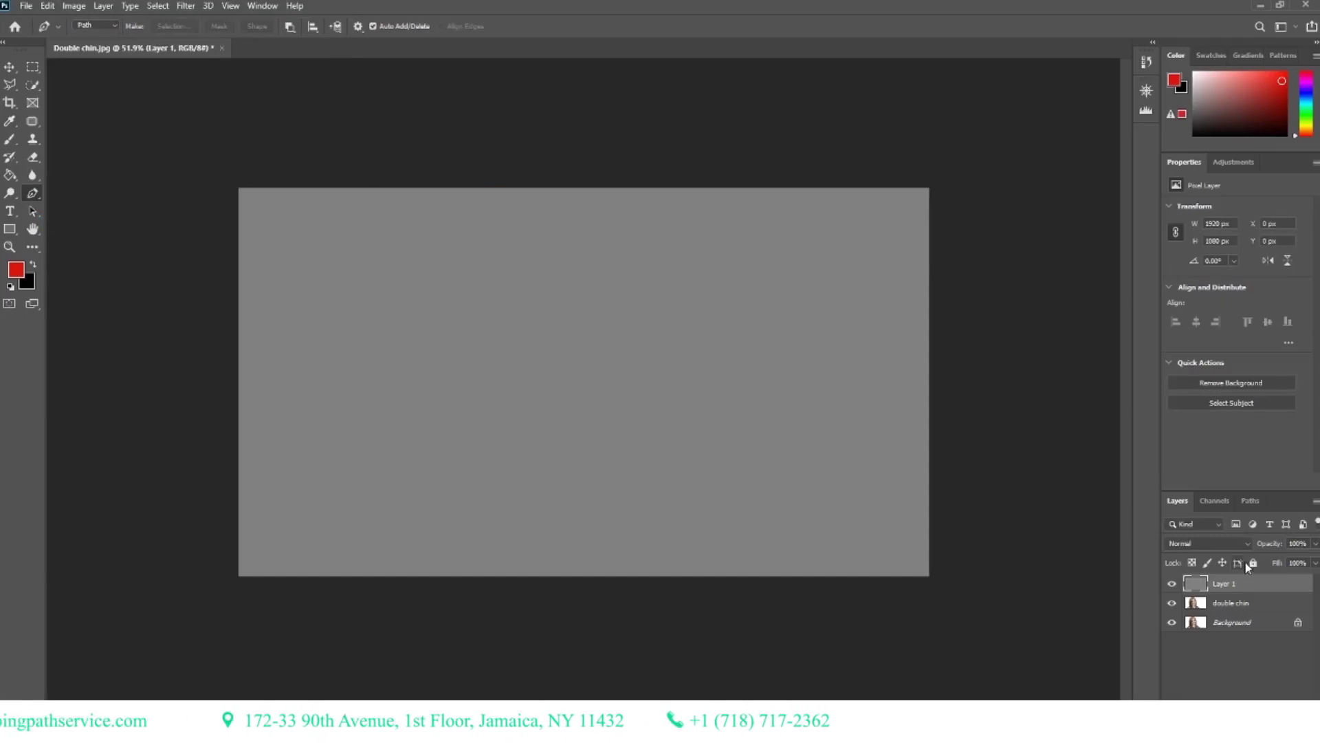
- Set the gray layer's blend mode to Overlay and add 11.55% uniform noise to it
left_click(1244, 544)
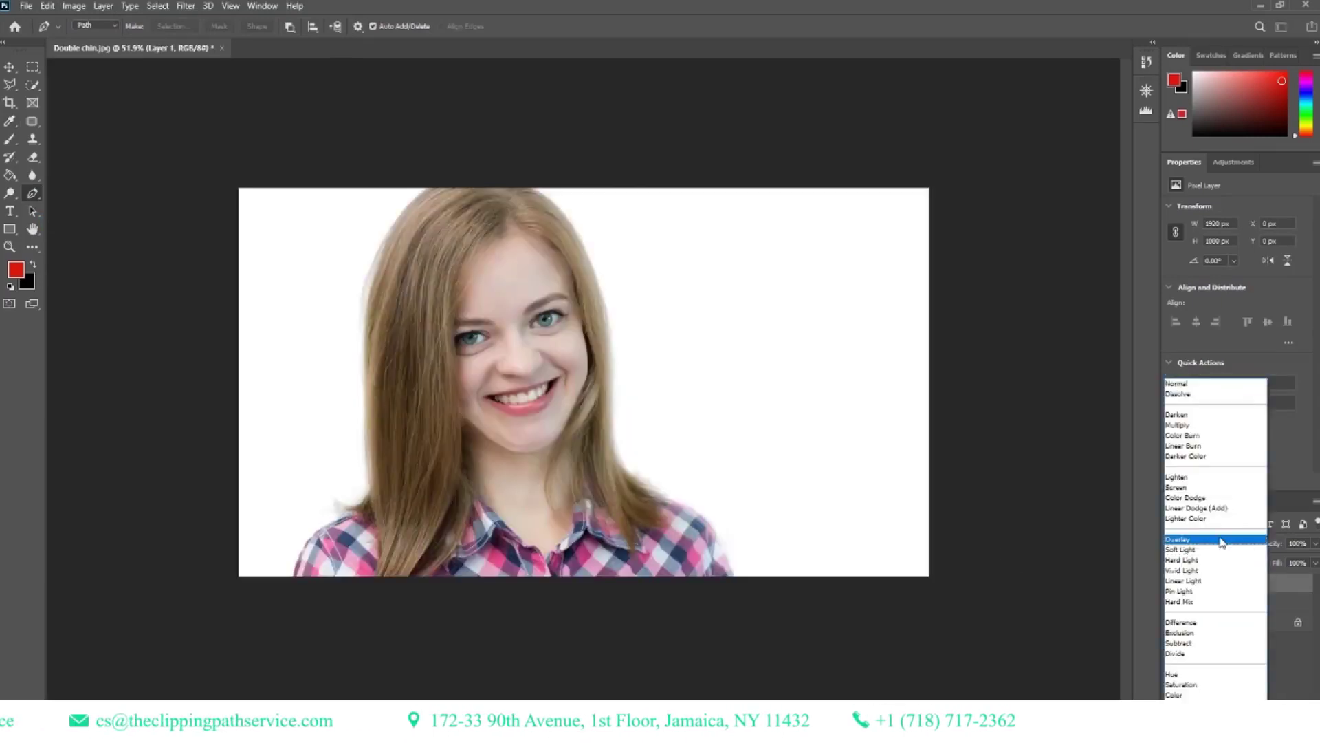
left_click(1223, 539)
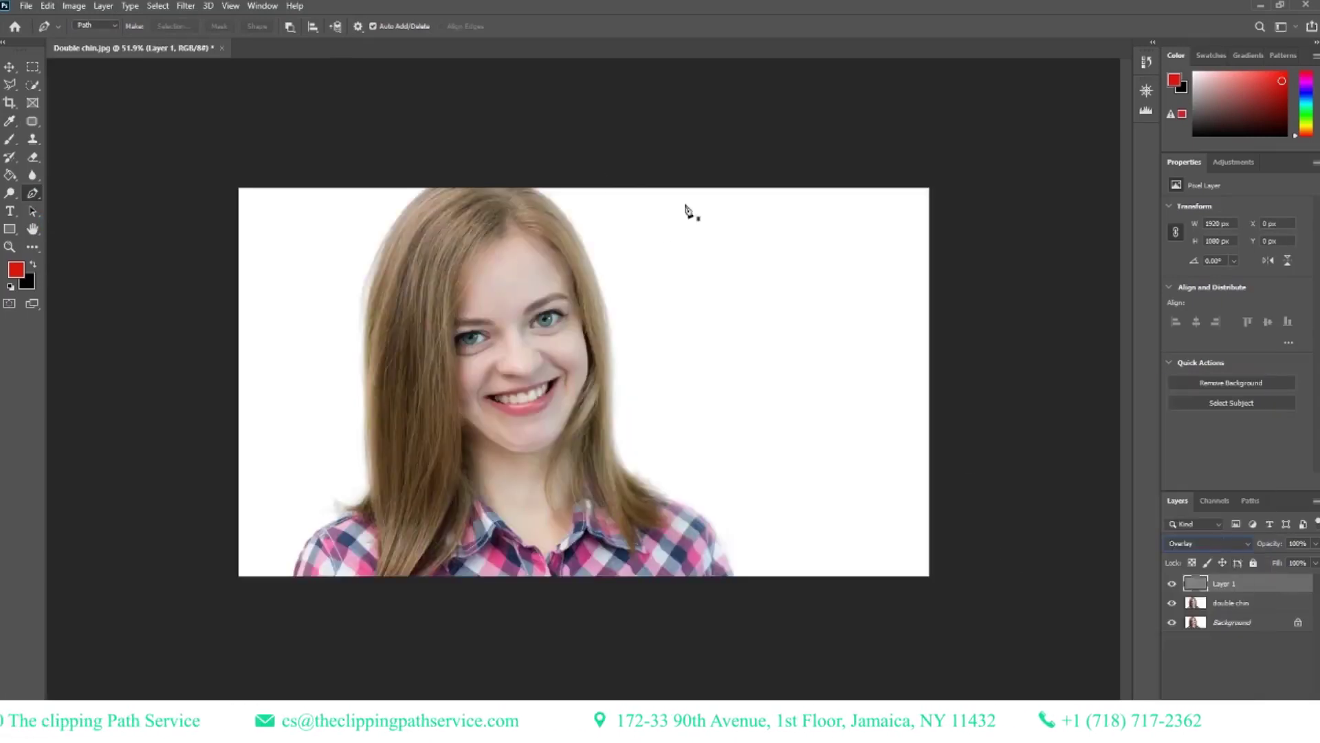
left_click(186, 6)
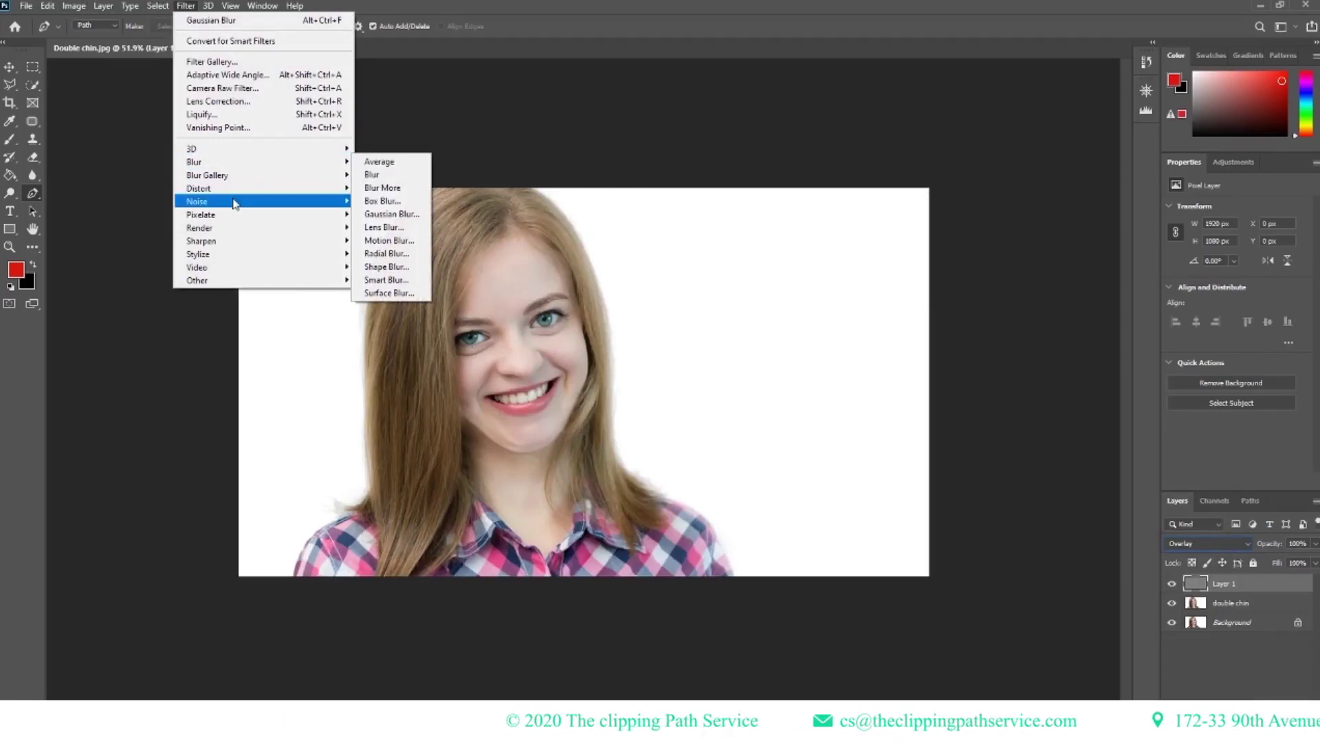
mouse_move(207, 201)
left_click(385, 200)
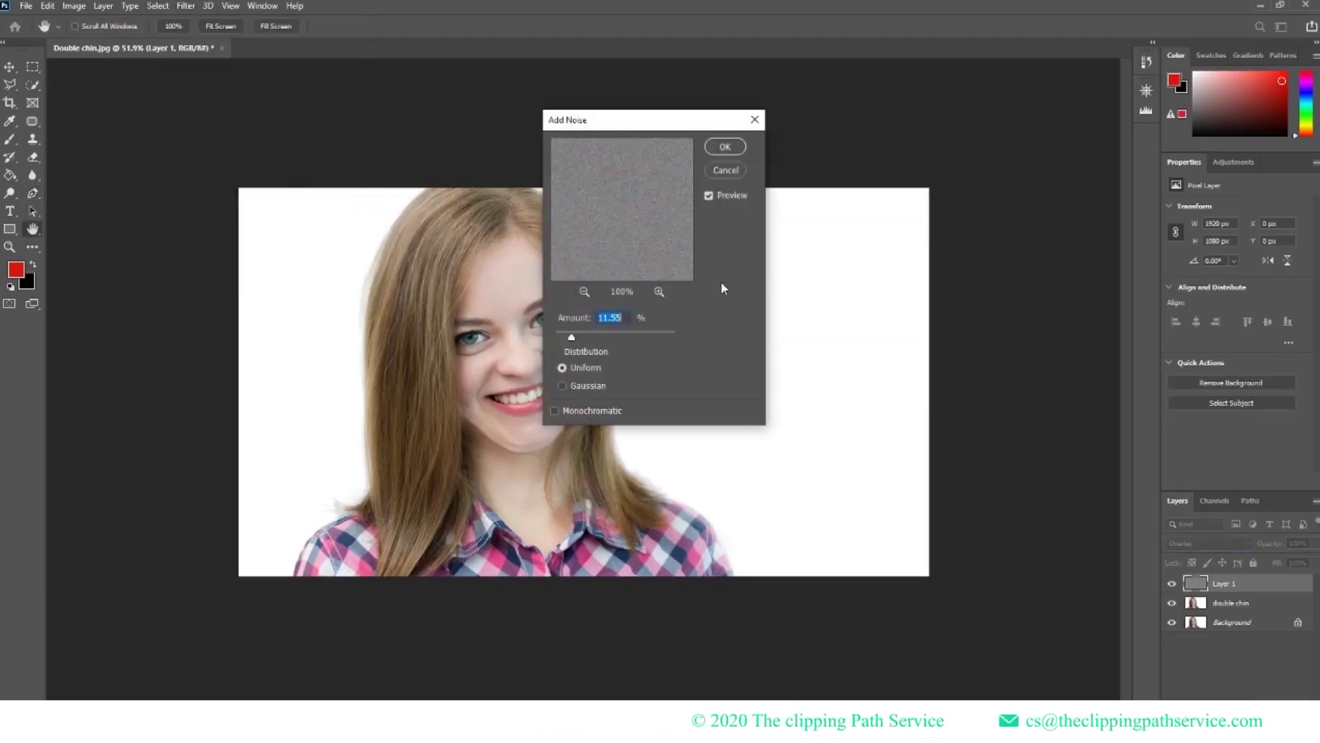
left_click(725, 146)
key("p")
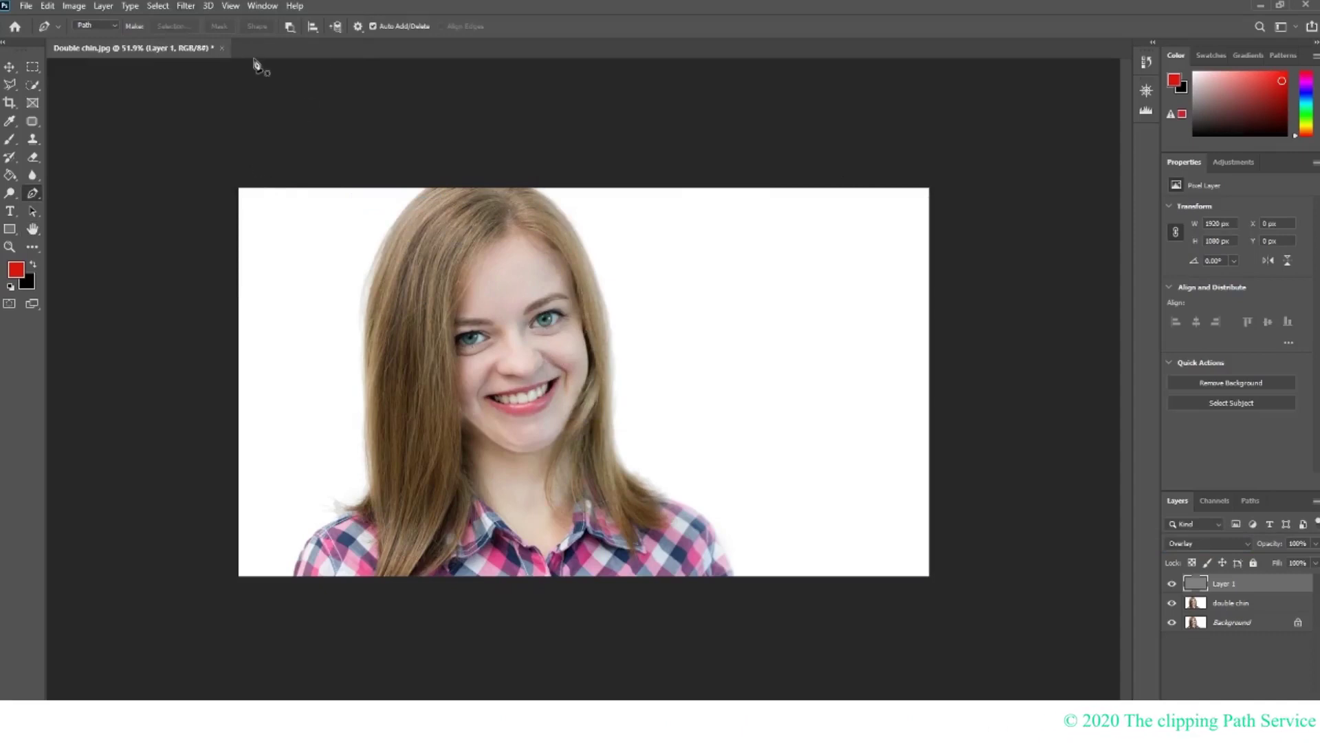
- Apply a Gaussian Blur with a radius of 2.6 pixels to the noisy gray layer
left_click(184, 7)
mouse_move(275, 161)
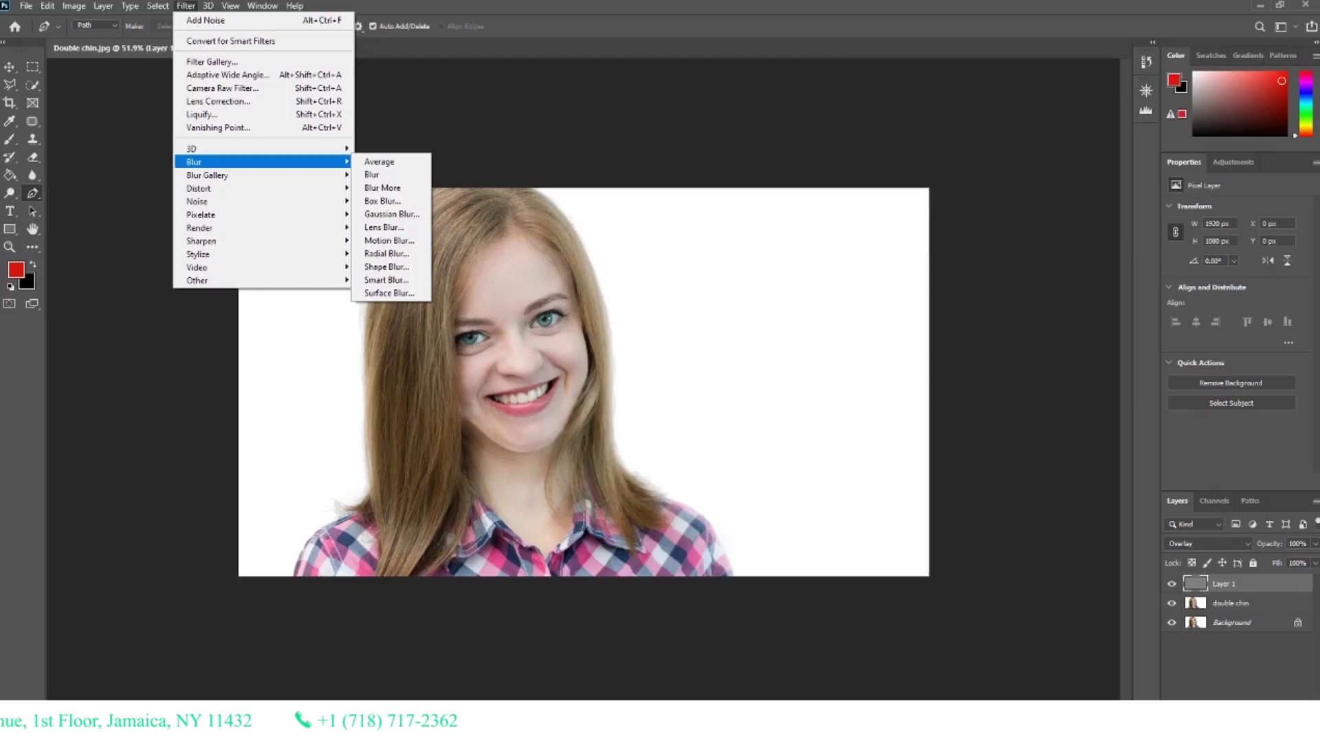
key("Escape")
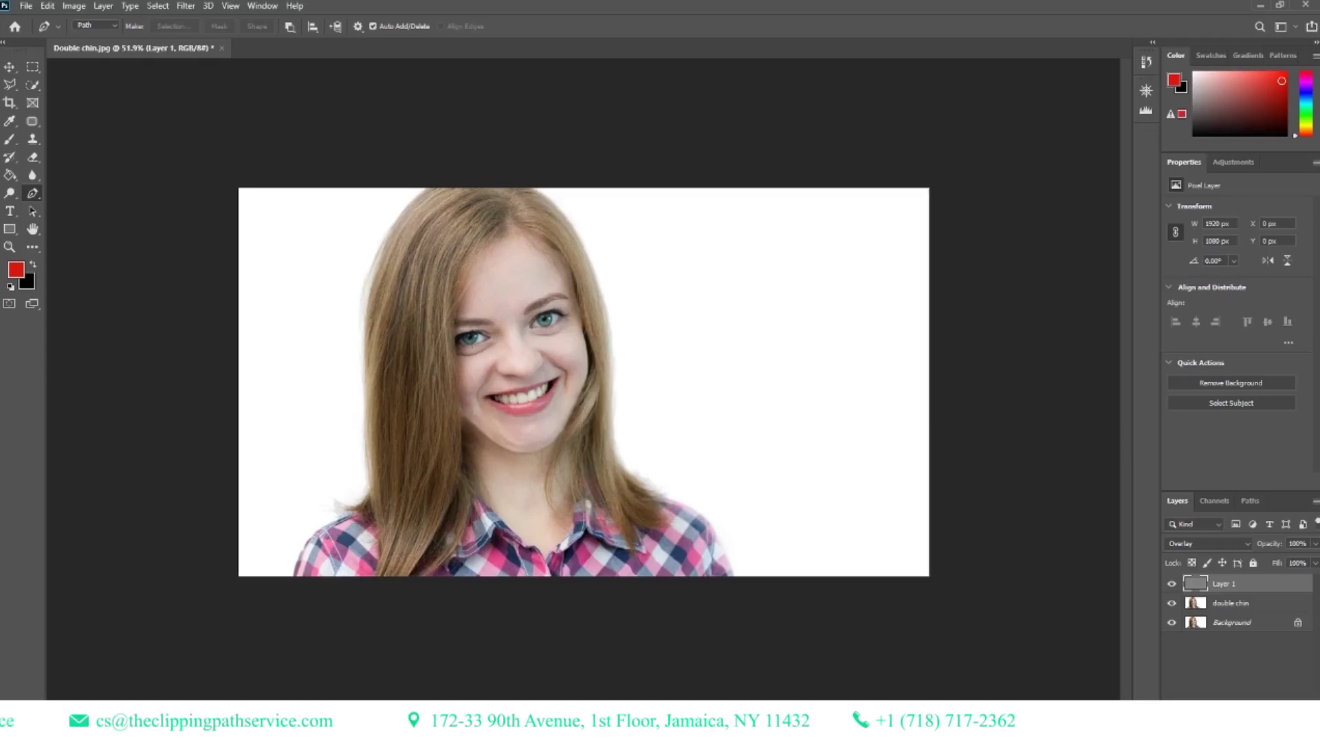
left_click(183, 7)
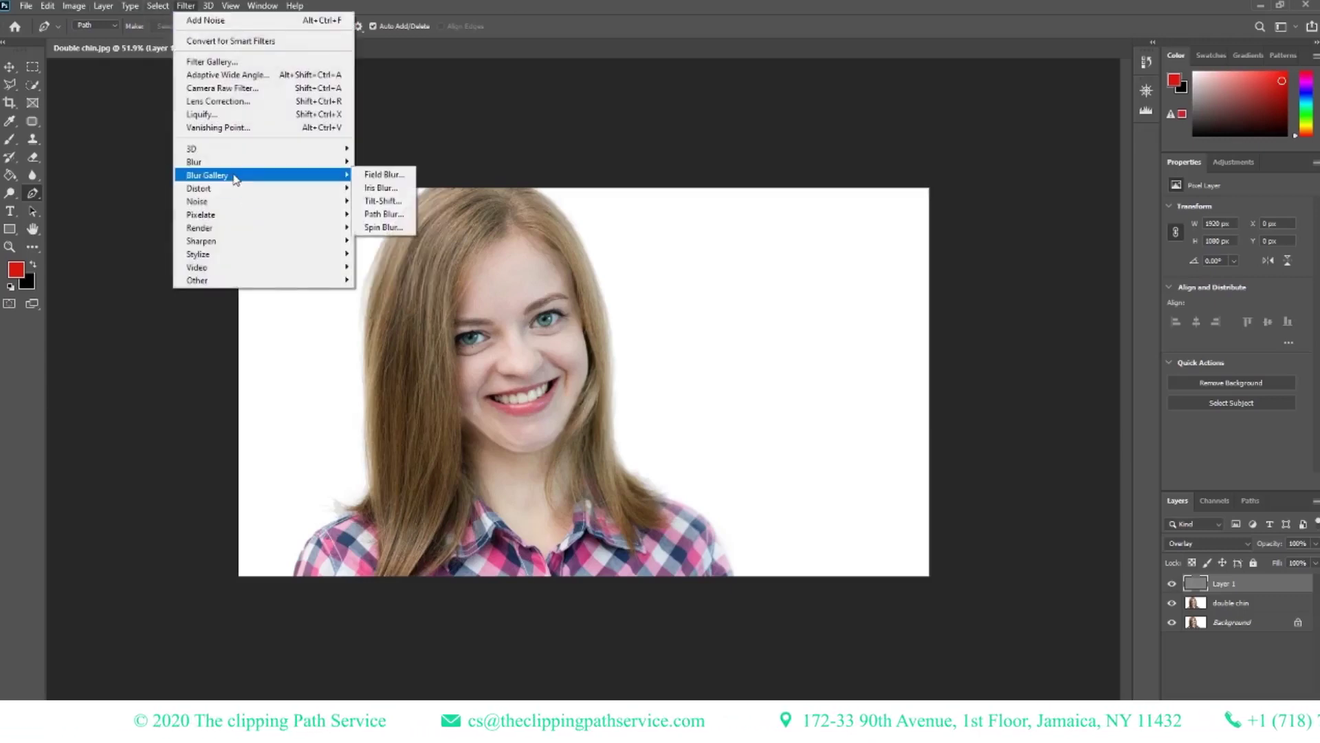
mouse_move(207, 162)
left_click(389, 214)
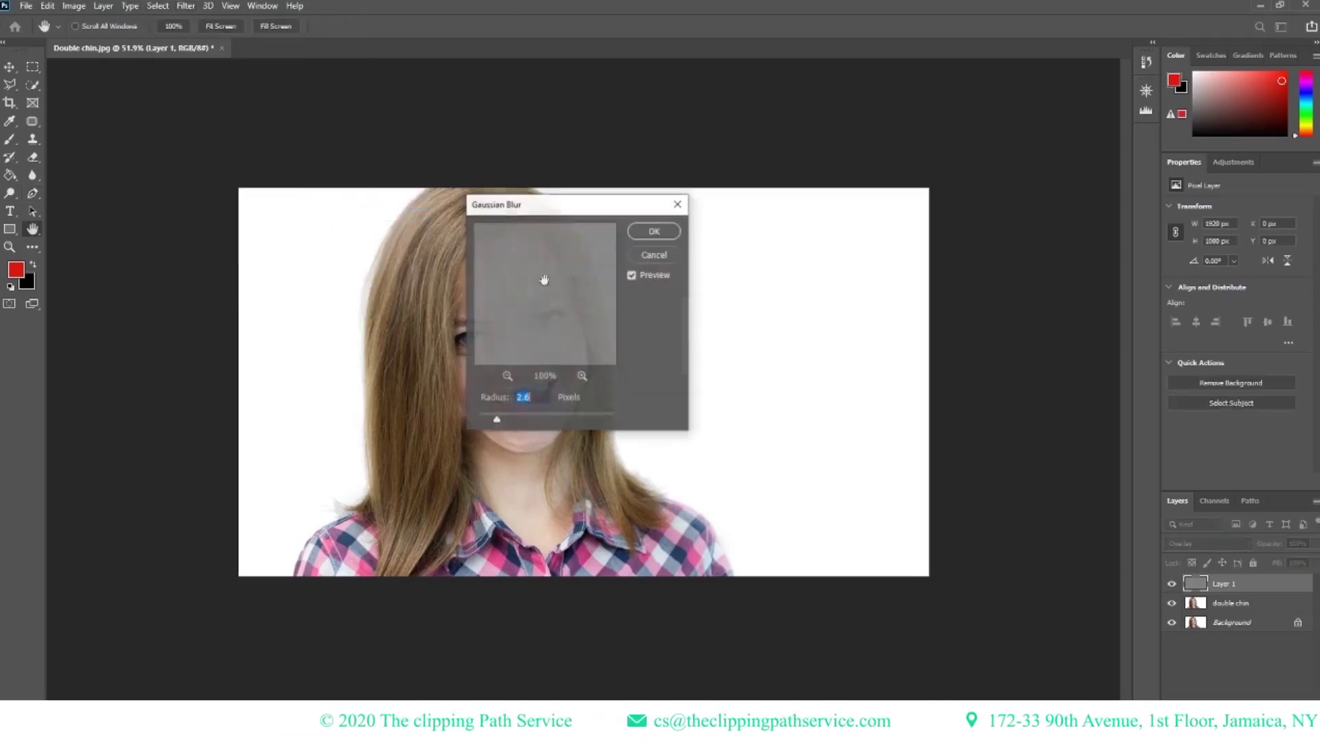
left_click_drag(496, 207, 732, 177)
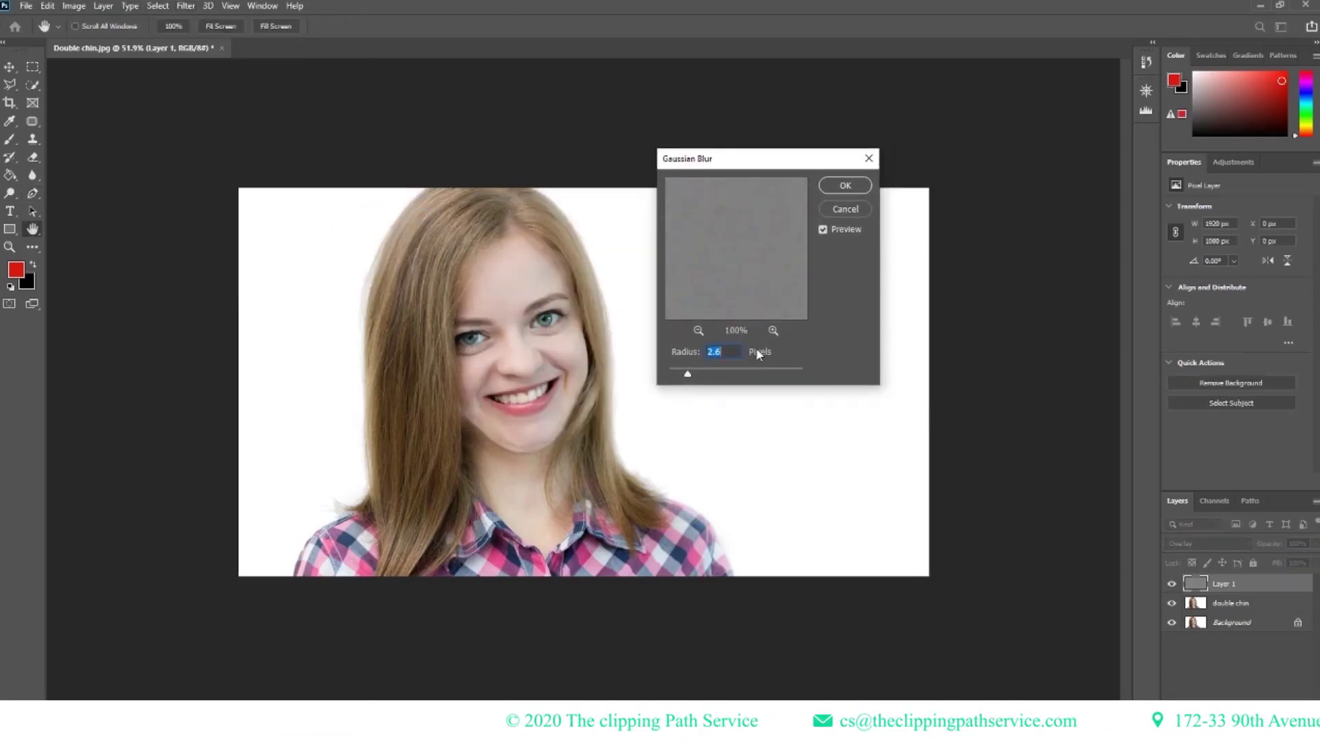
left_click(845, 185)
key("p")
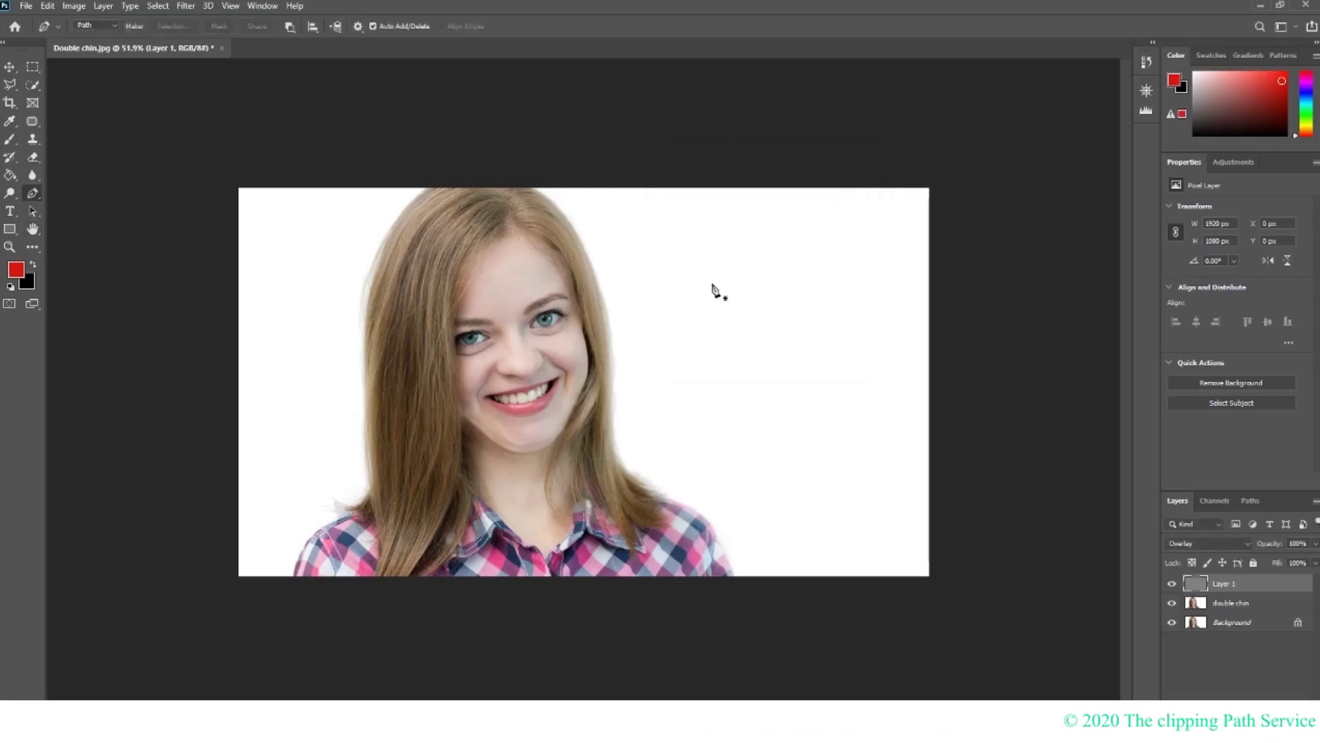
- Clip the gray noise layer to the double chin layer with a clipping mask
right_click(1200, 591)
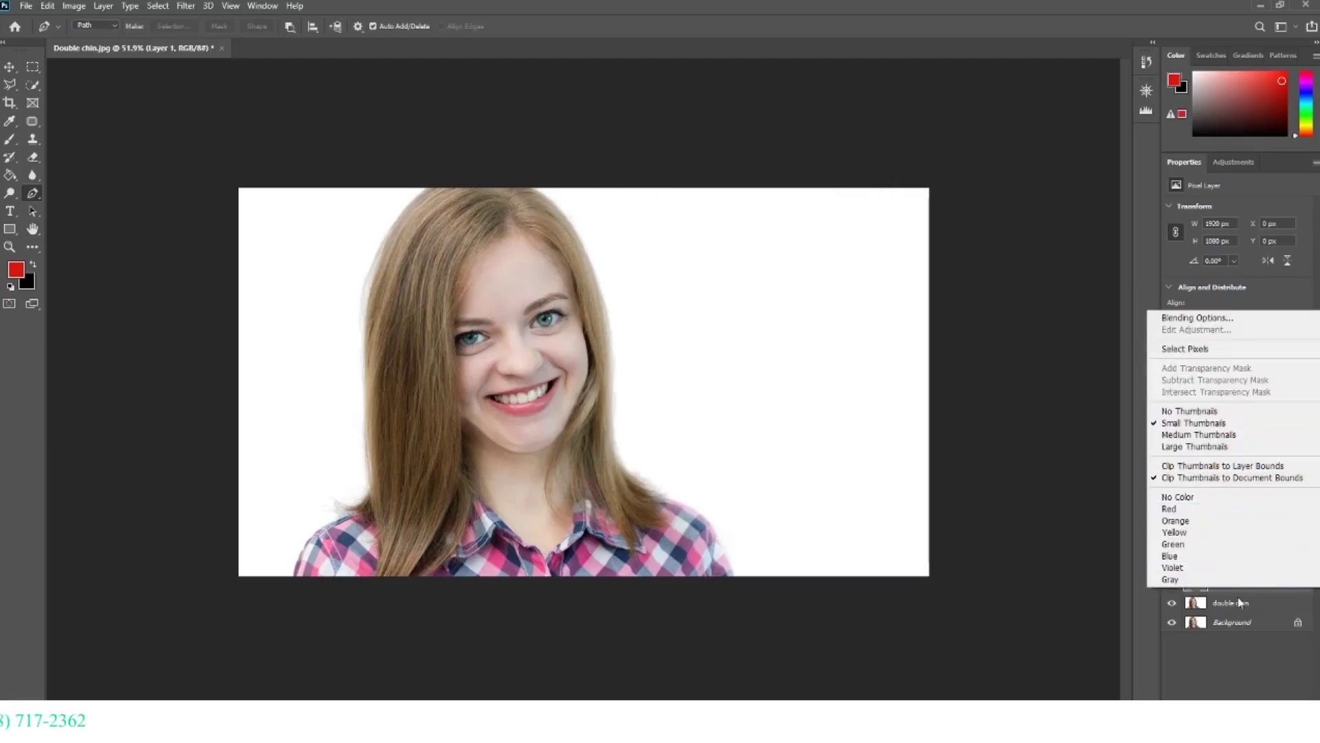
left_click(1260, 662)
right_click(1258, 590)
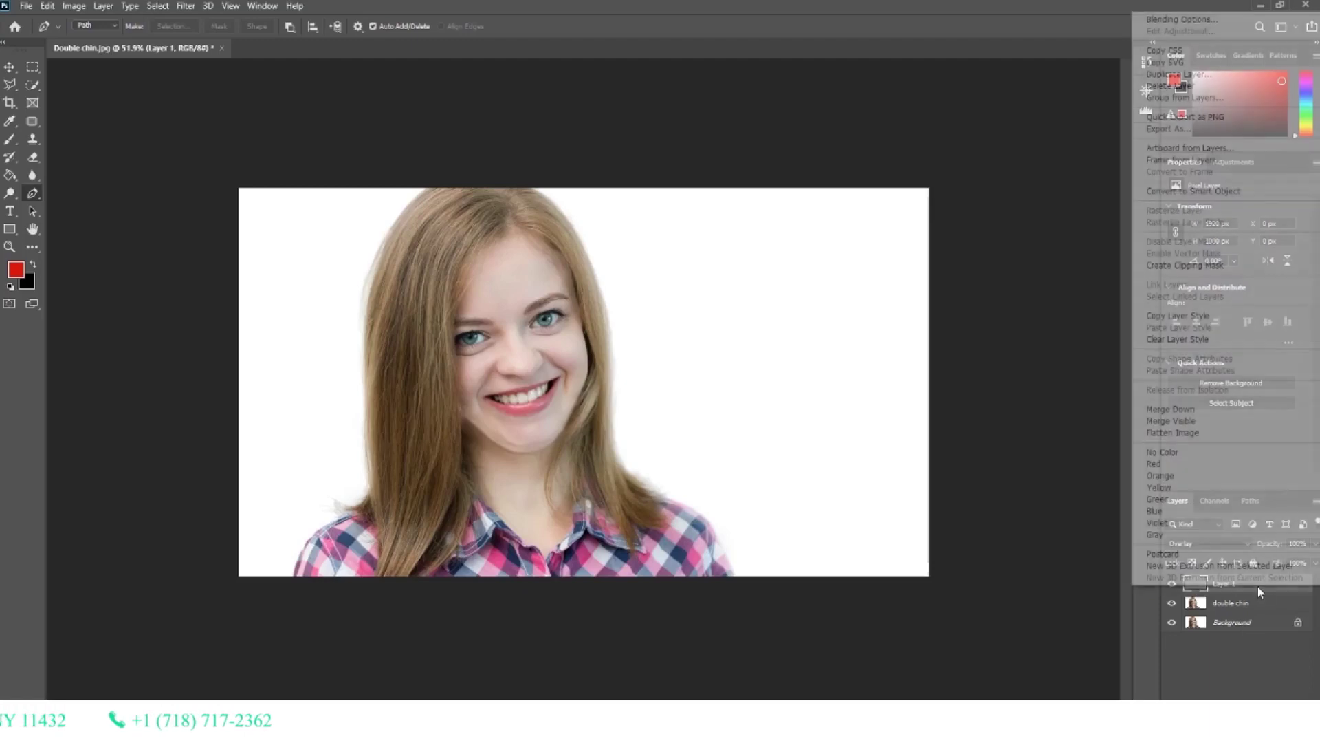
left_click(1200, 266)
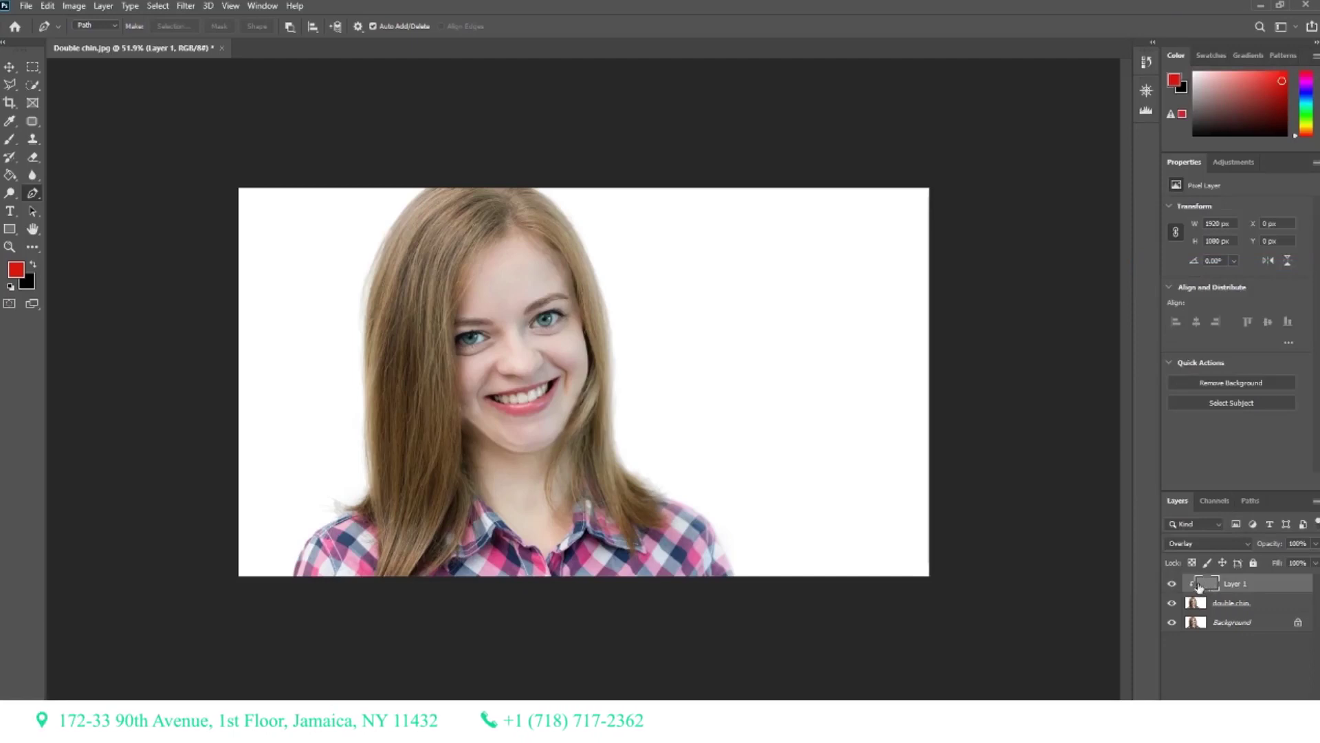
- Add a Curves adjustment layer above the gray layer and darken the shadows with a curve point at input 90, output 76
left_click(74, 6)
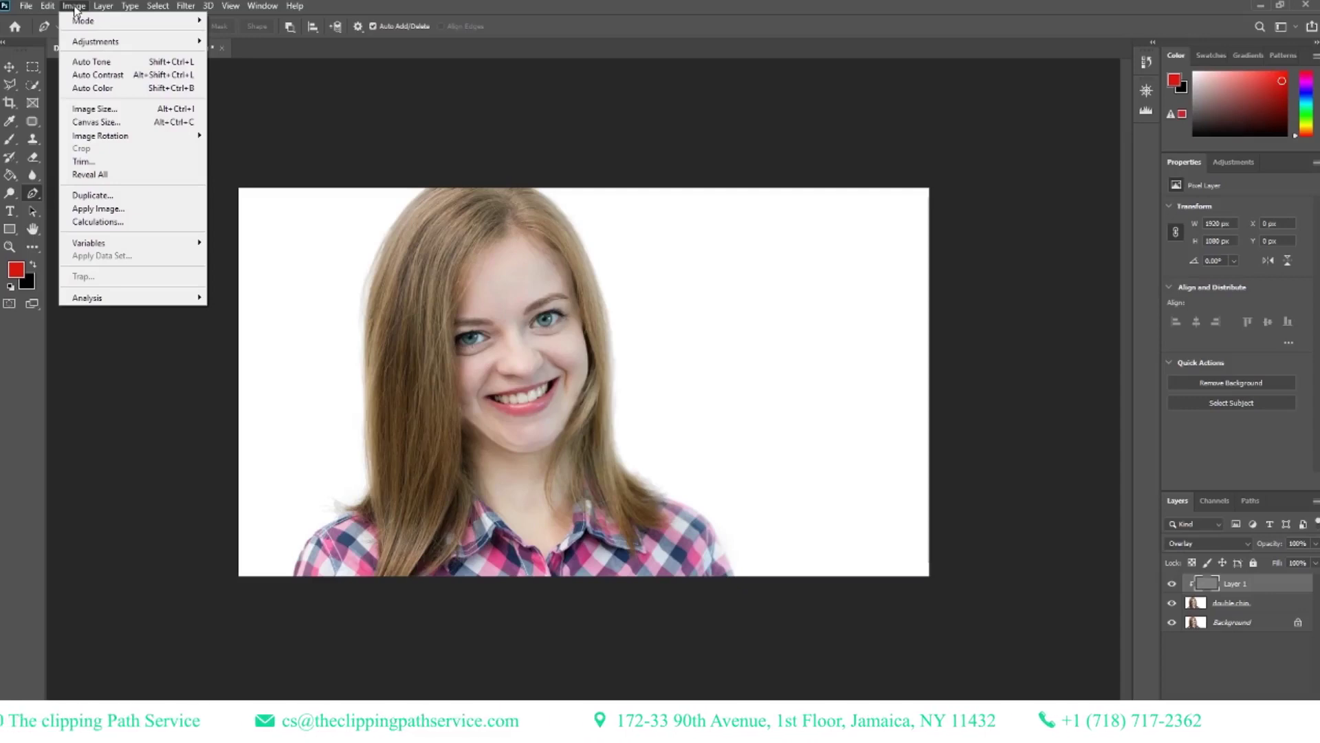
mouse_move(84, 48)
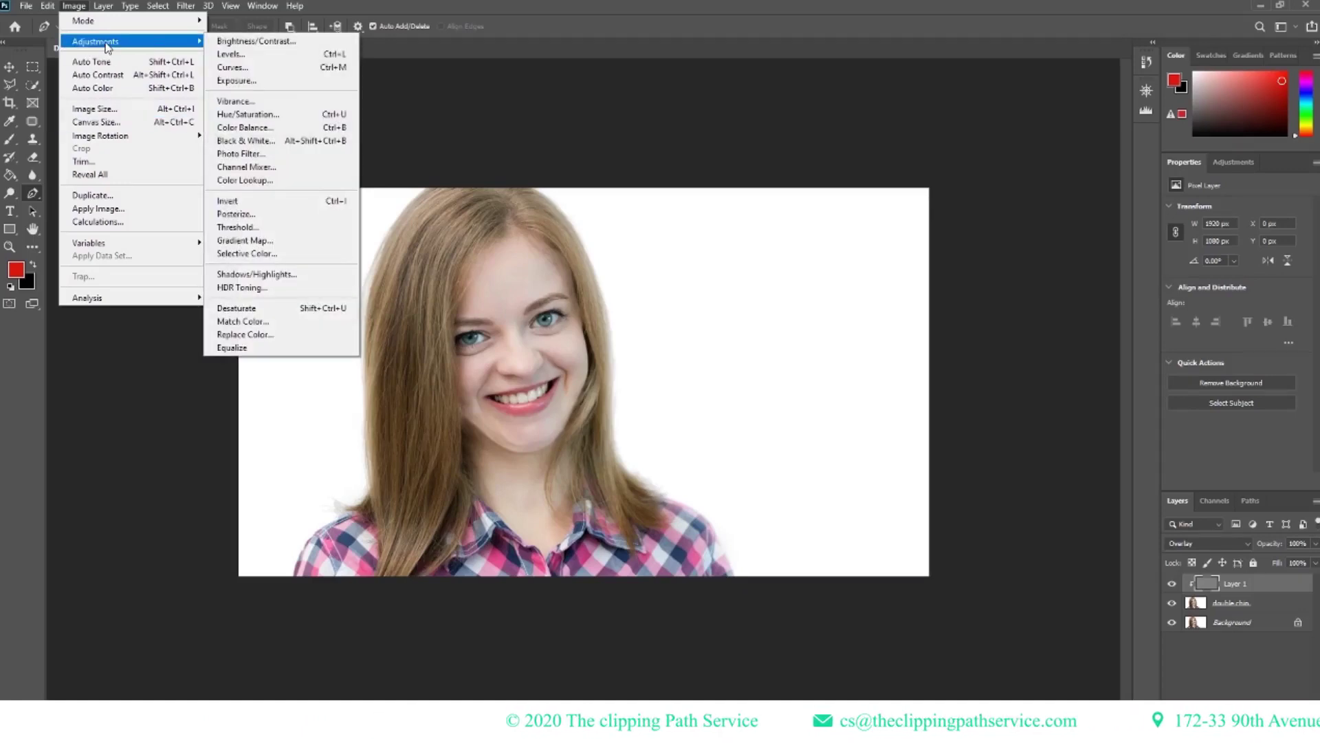
mouse_move(104, 6)
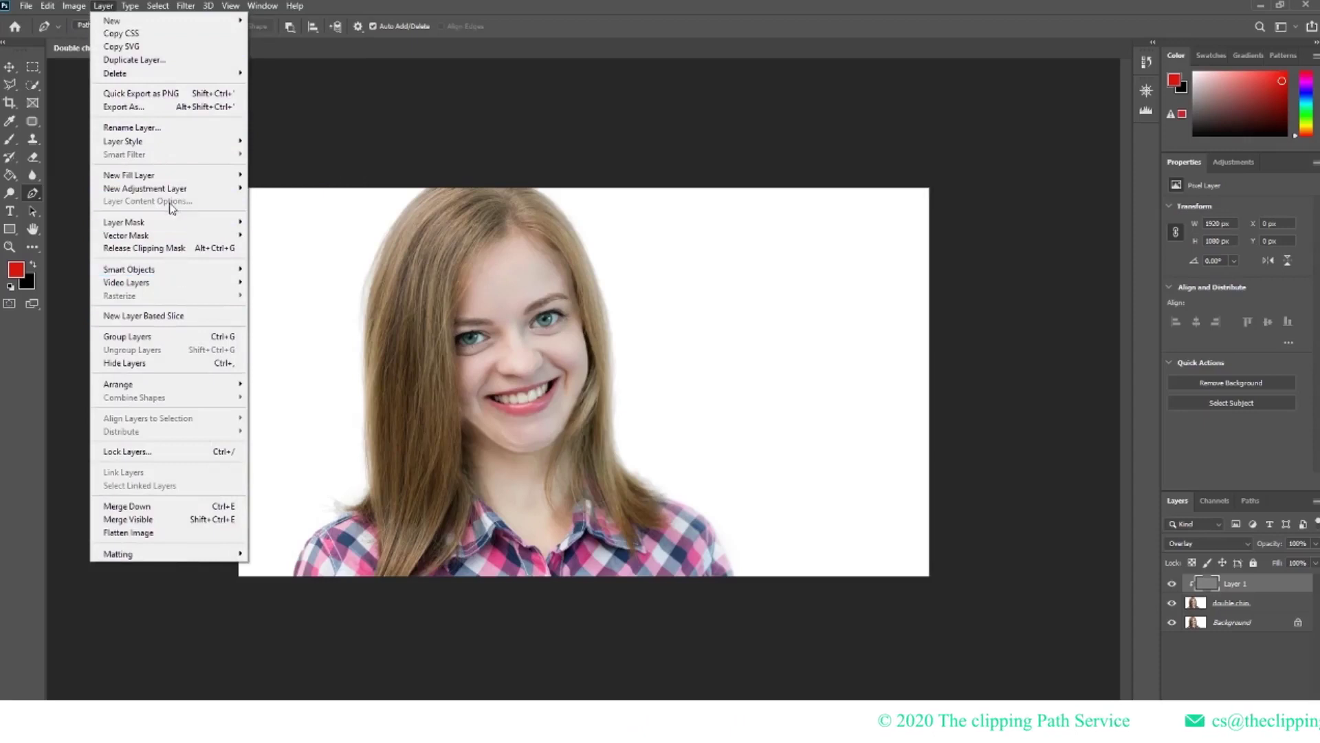
mouse_move(206, 188)
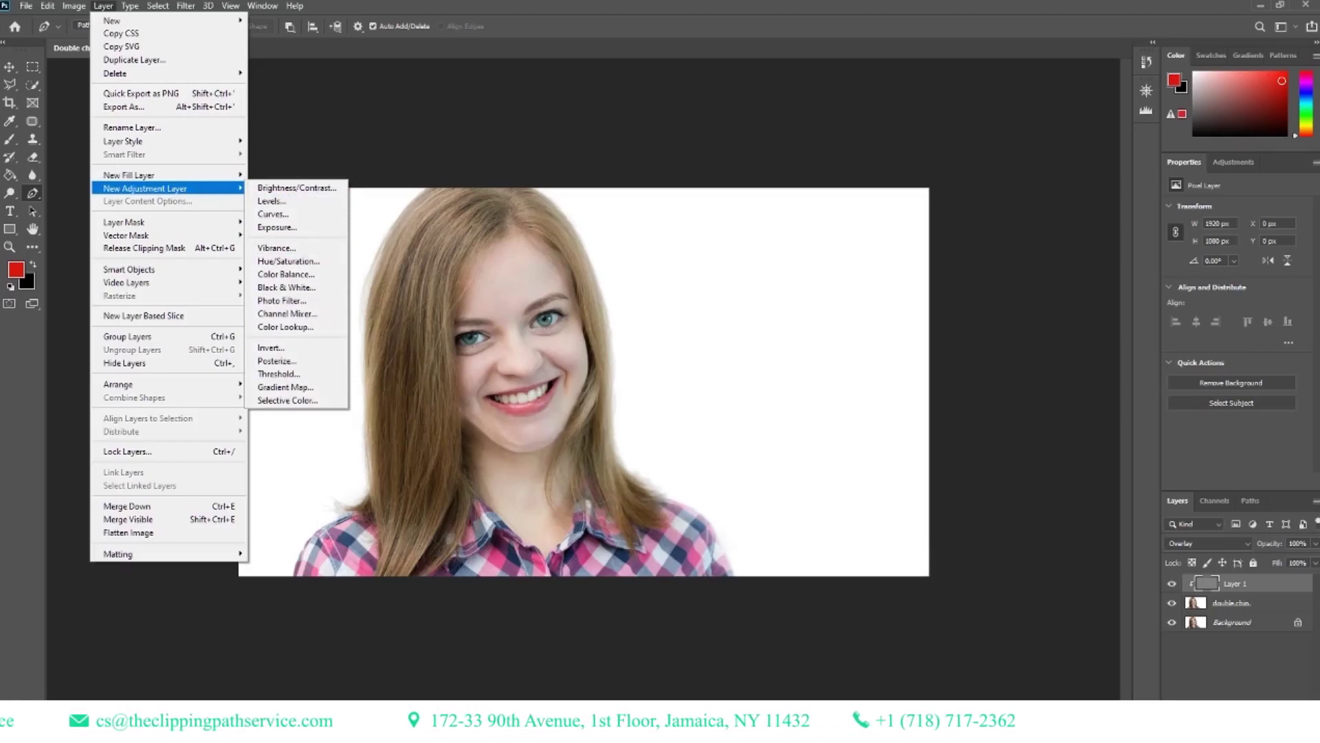
left_click(286, 218)
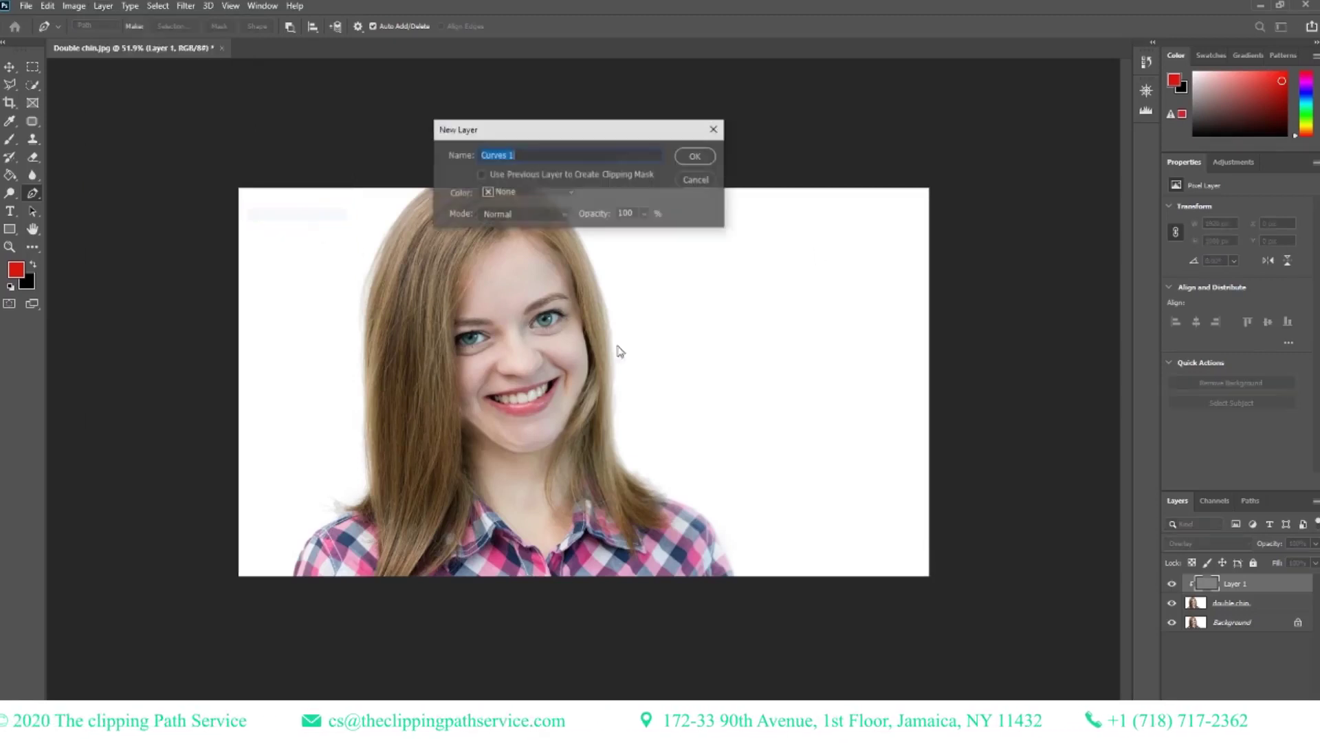
left_click(694, 158)
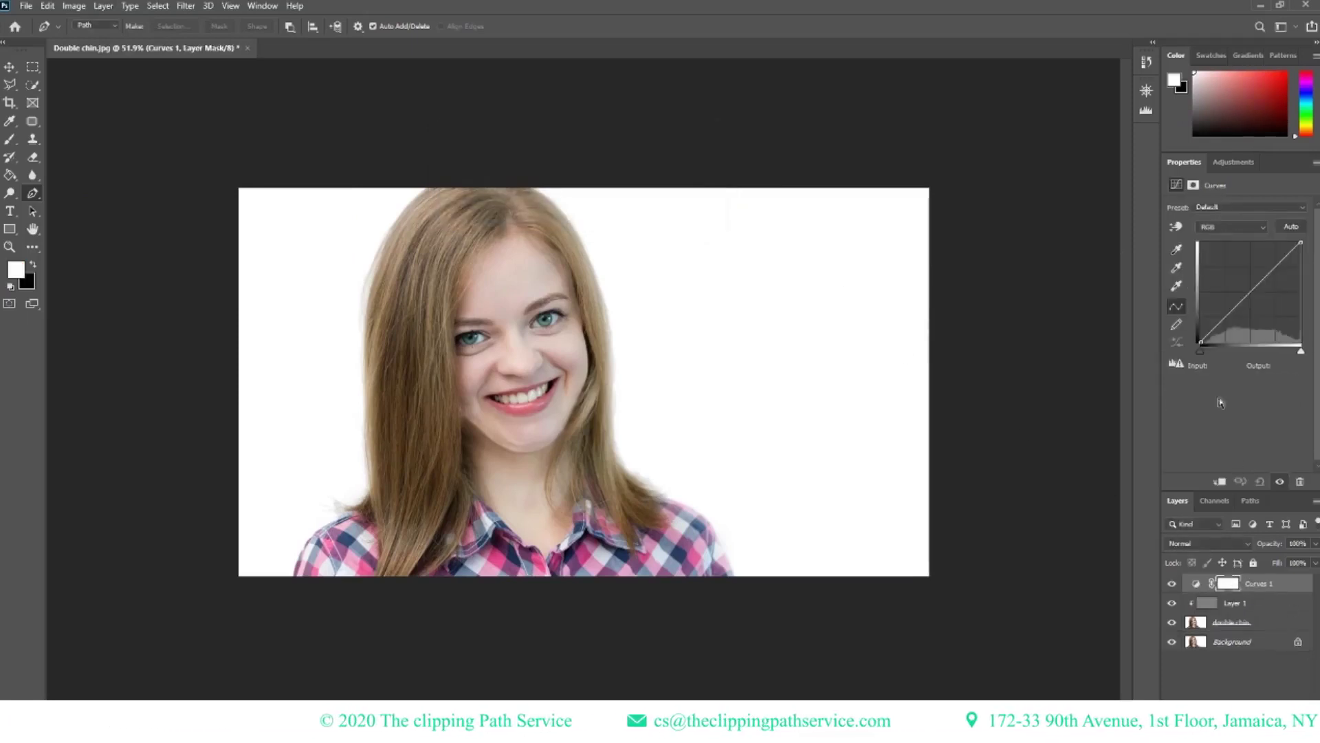
left_click(1234, 311)
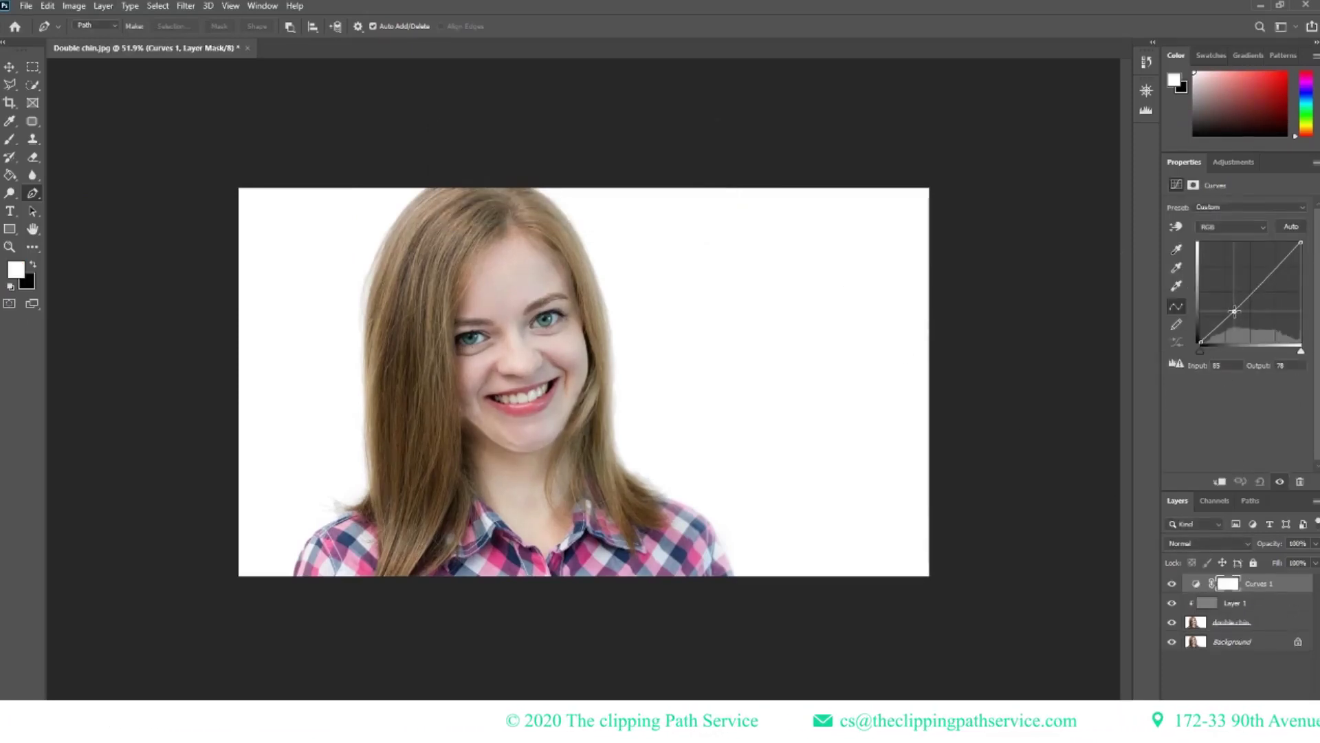
left_click_drag(1234, 311, 1236, 313)
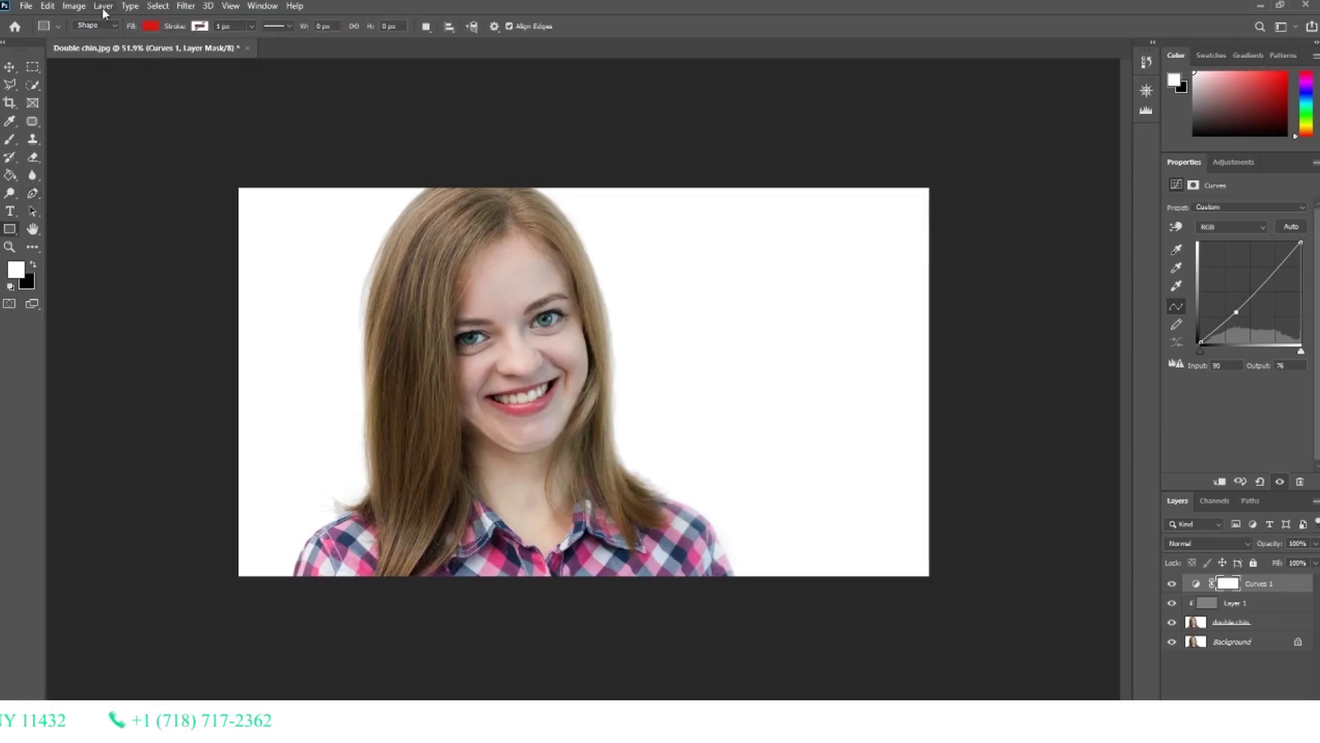
- Add a second Curves adjustment layer and brighten the highlights with a curve point at input 183, output 195
left_click(74, 6)
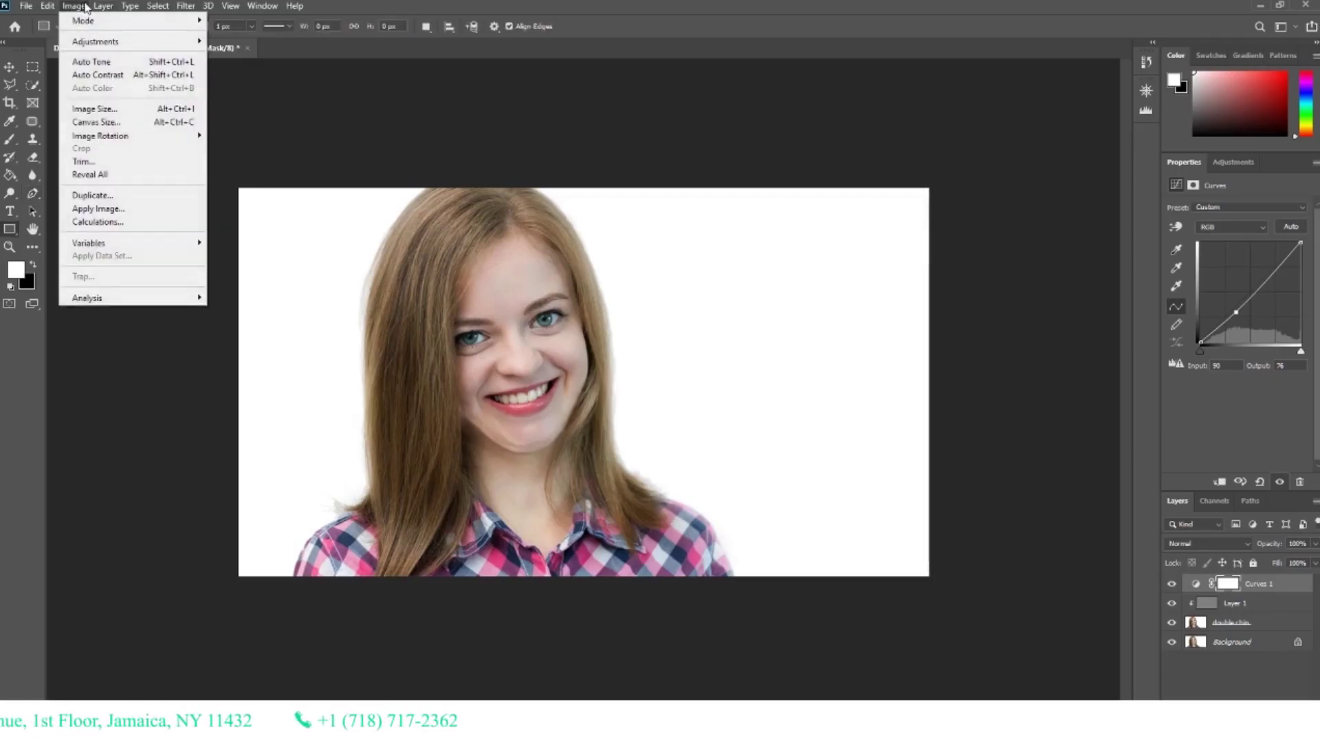
mouse_move(103, 6)
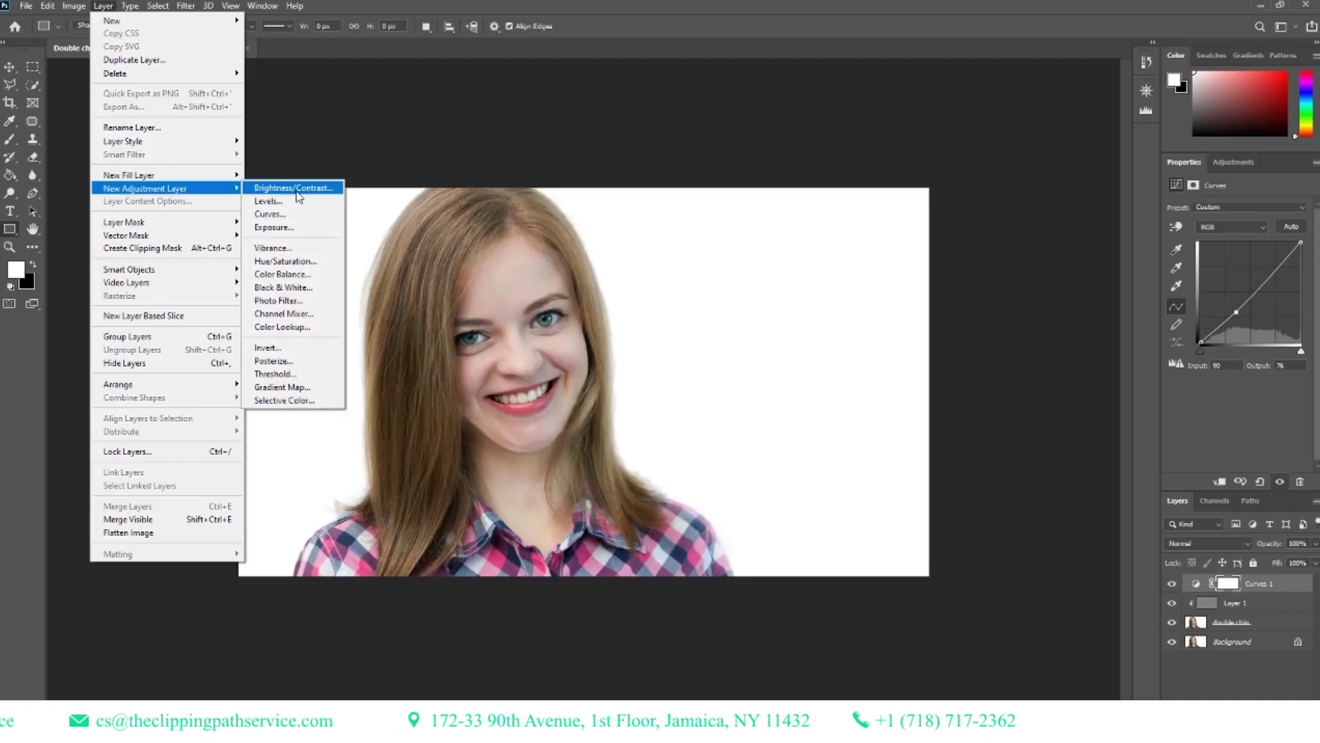
left_click(270, 214)
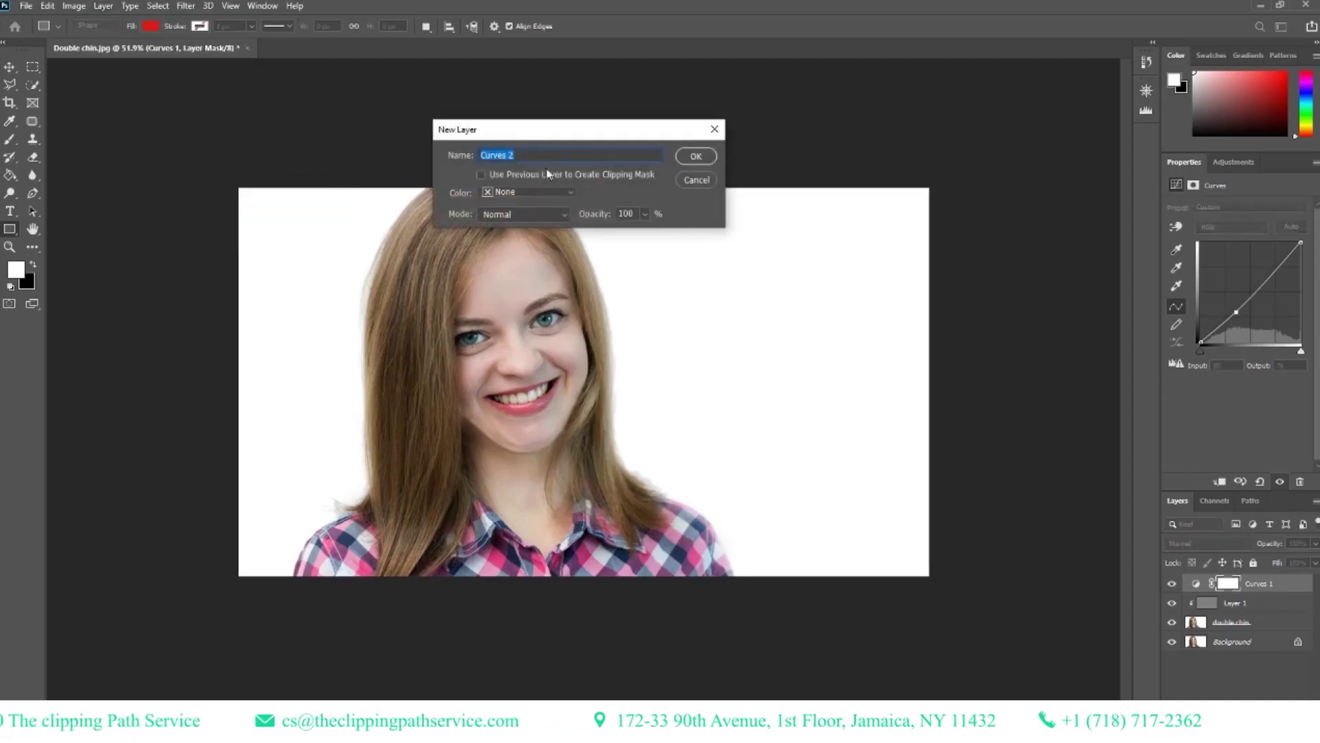
left_click(696, 156)
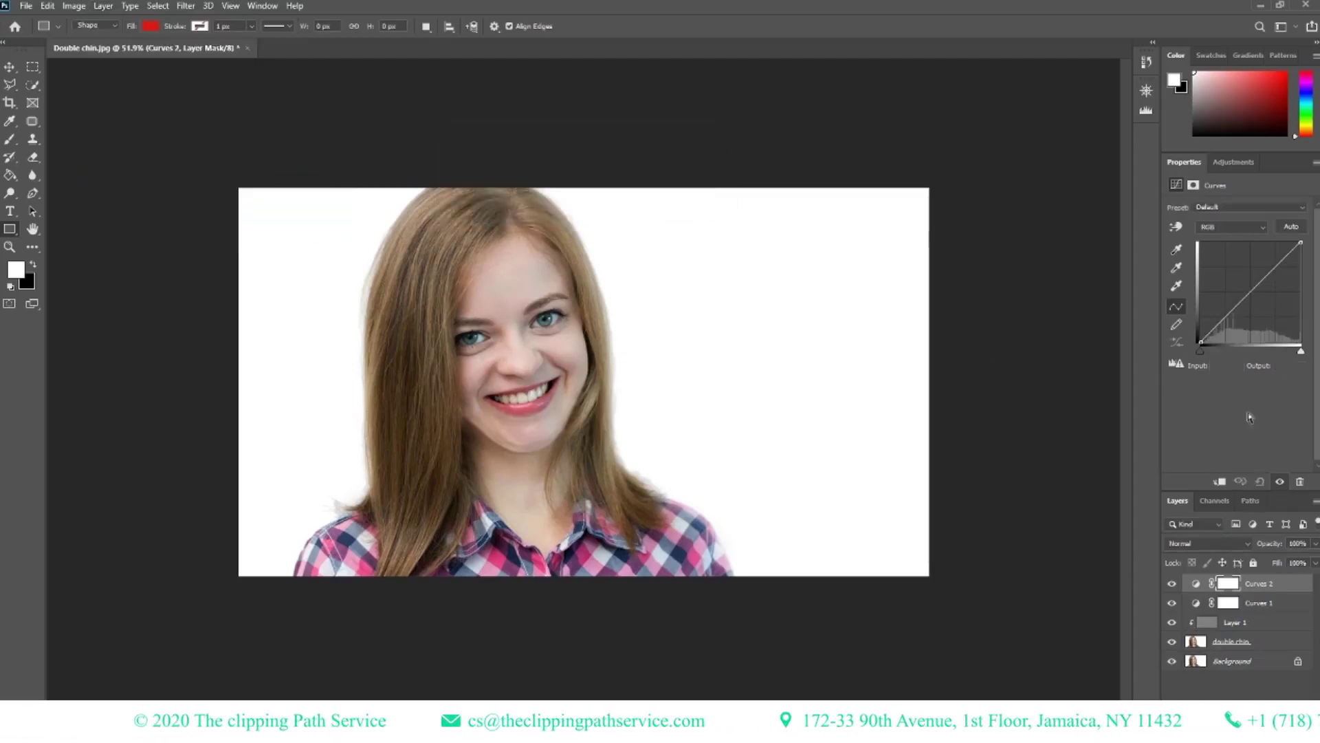
left_click(1274, 267)
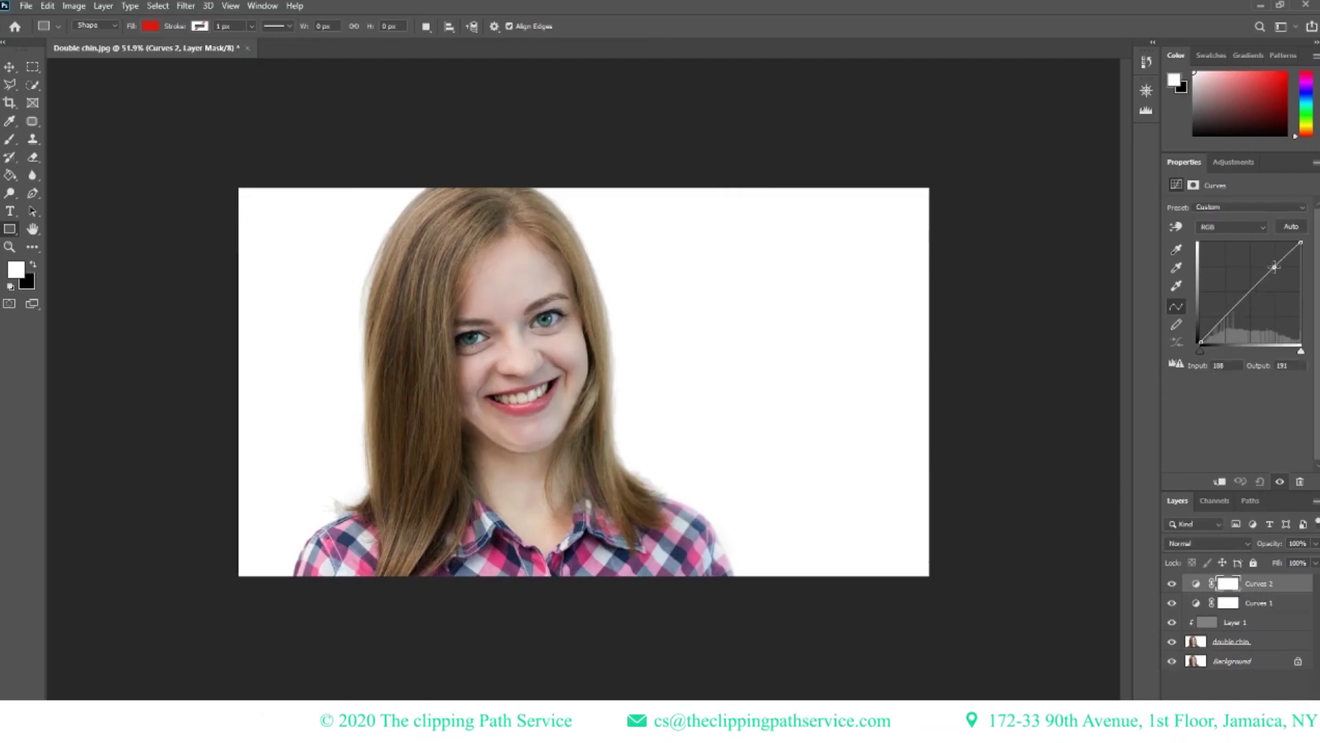
left_click_drag(1275, 267, 1273, 265)
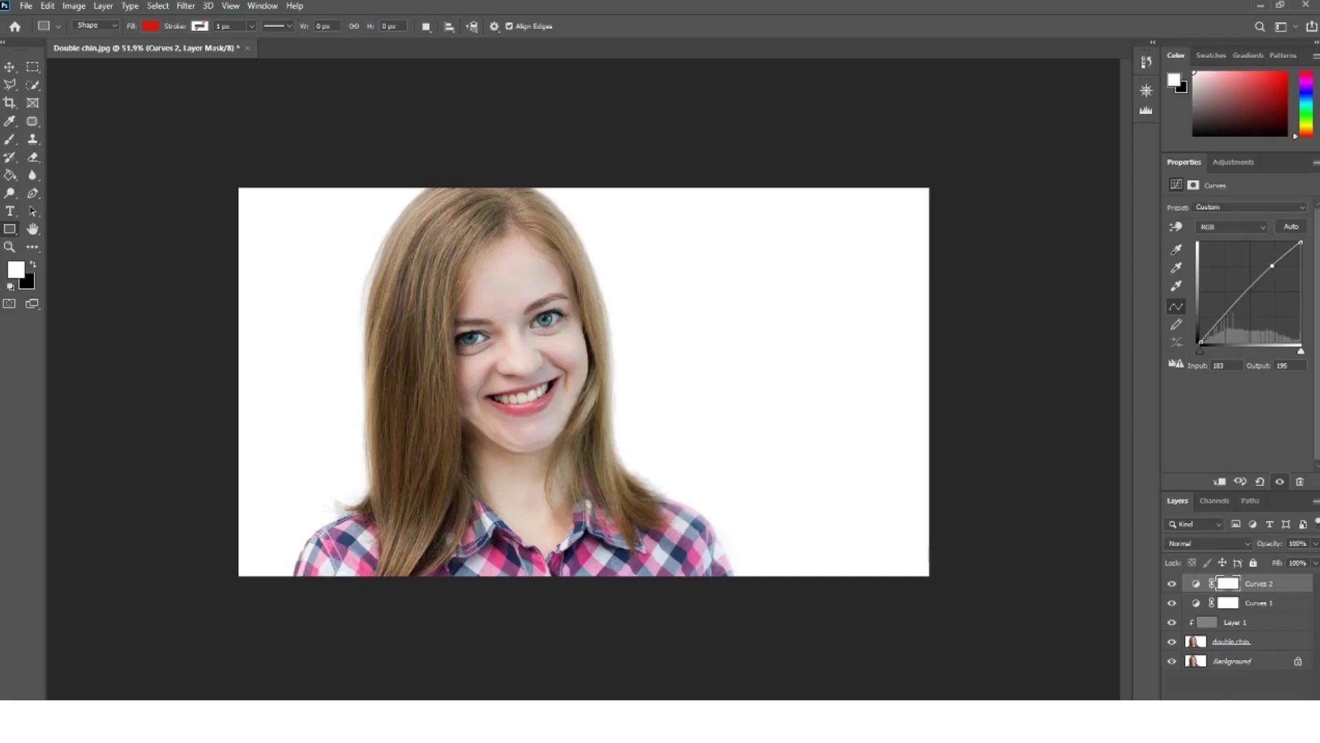
left_click(1209, 705, "alt")
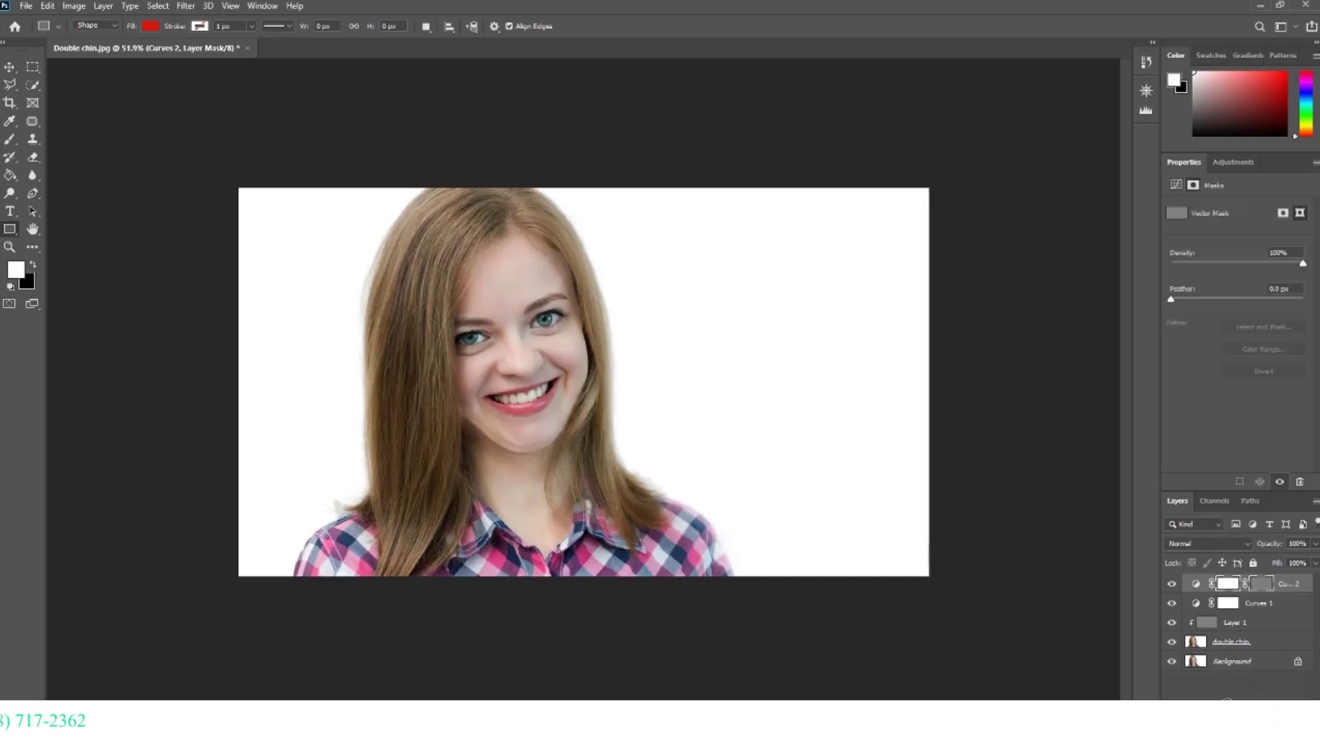
key("ctrl+z")
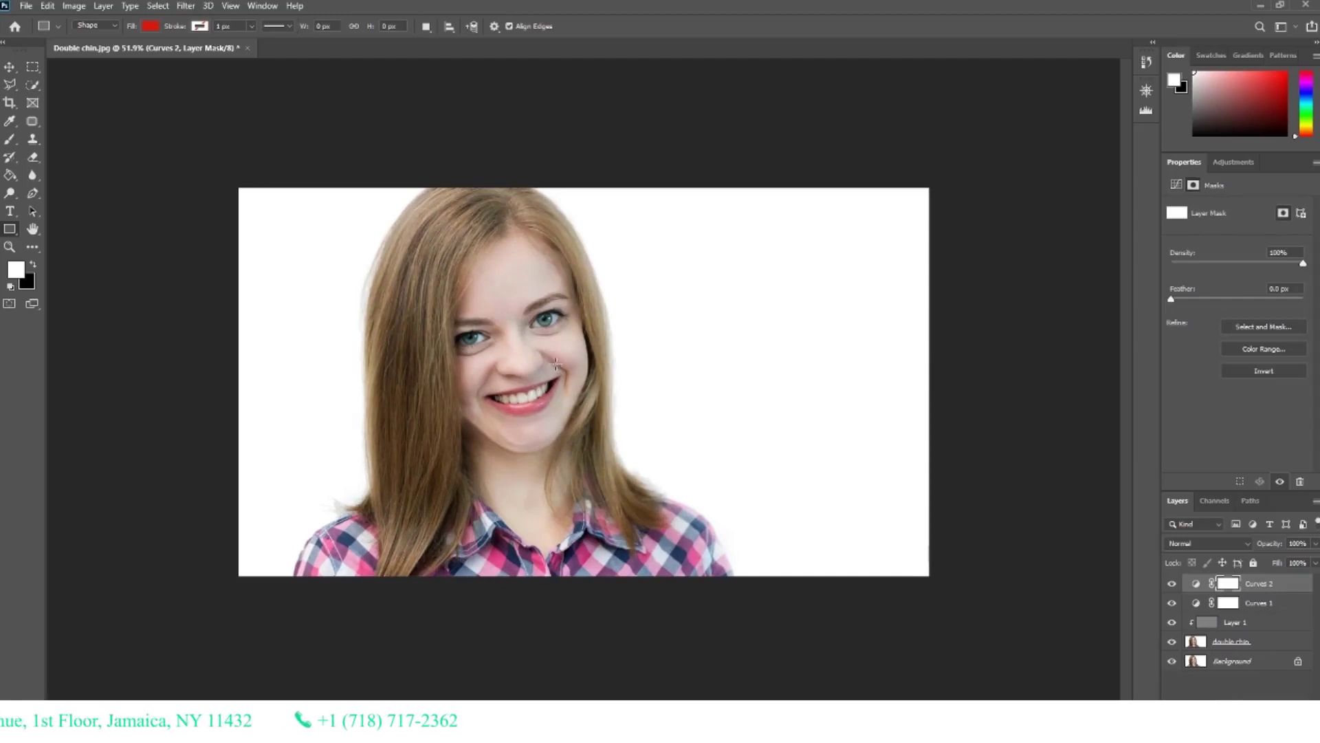
key("p")
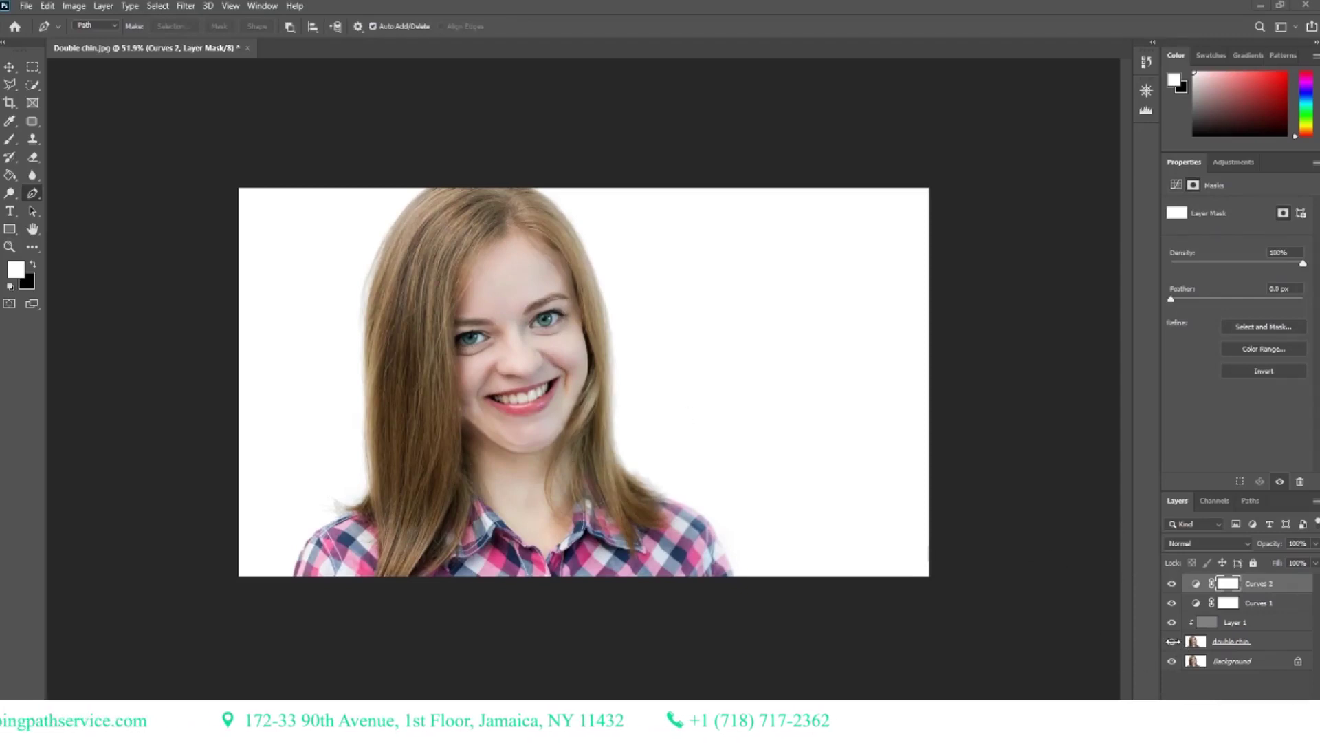
- Compare the finished retouch with the original by switching all layers above the Background off and on twice
left_click_drag(1172, 642, 1169, 583)
left_click(1171, 583)
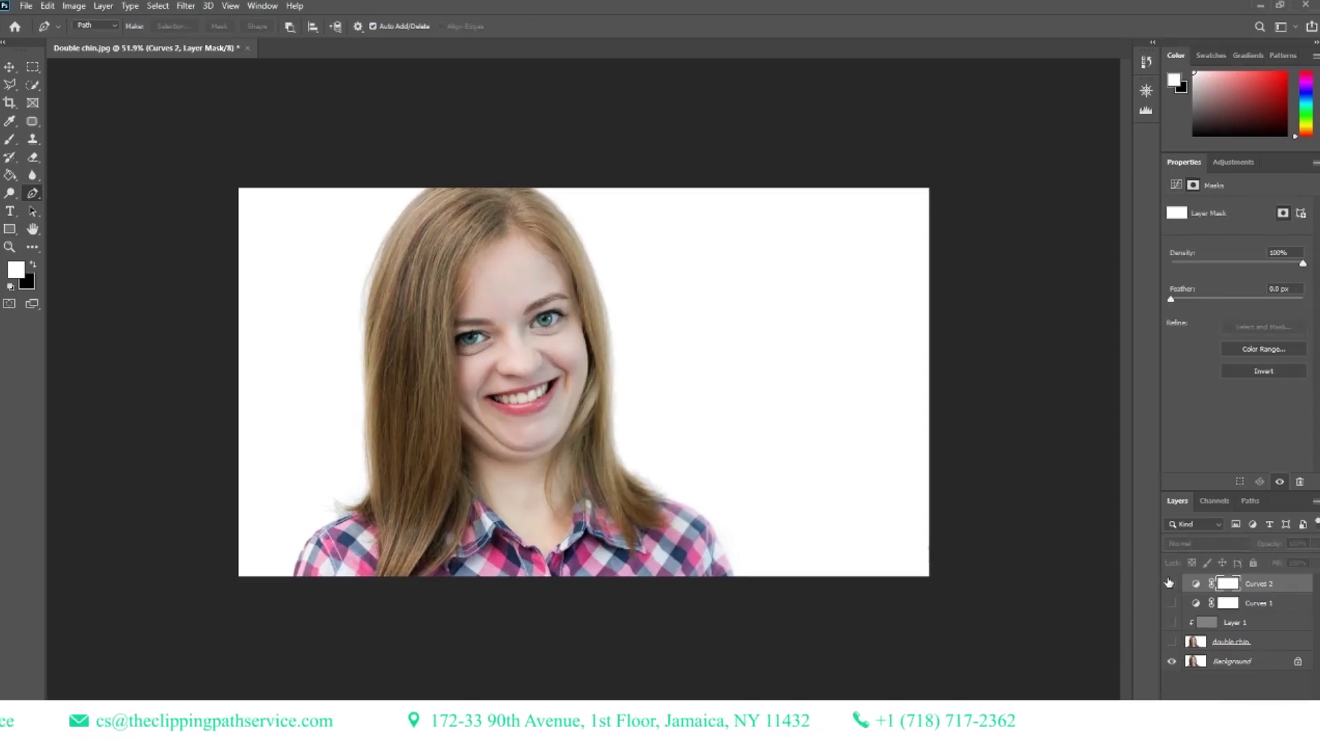
left_click_drag(1172, 585, 1173, 642)
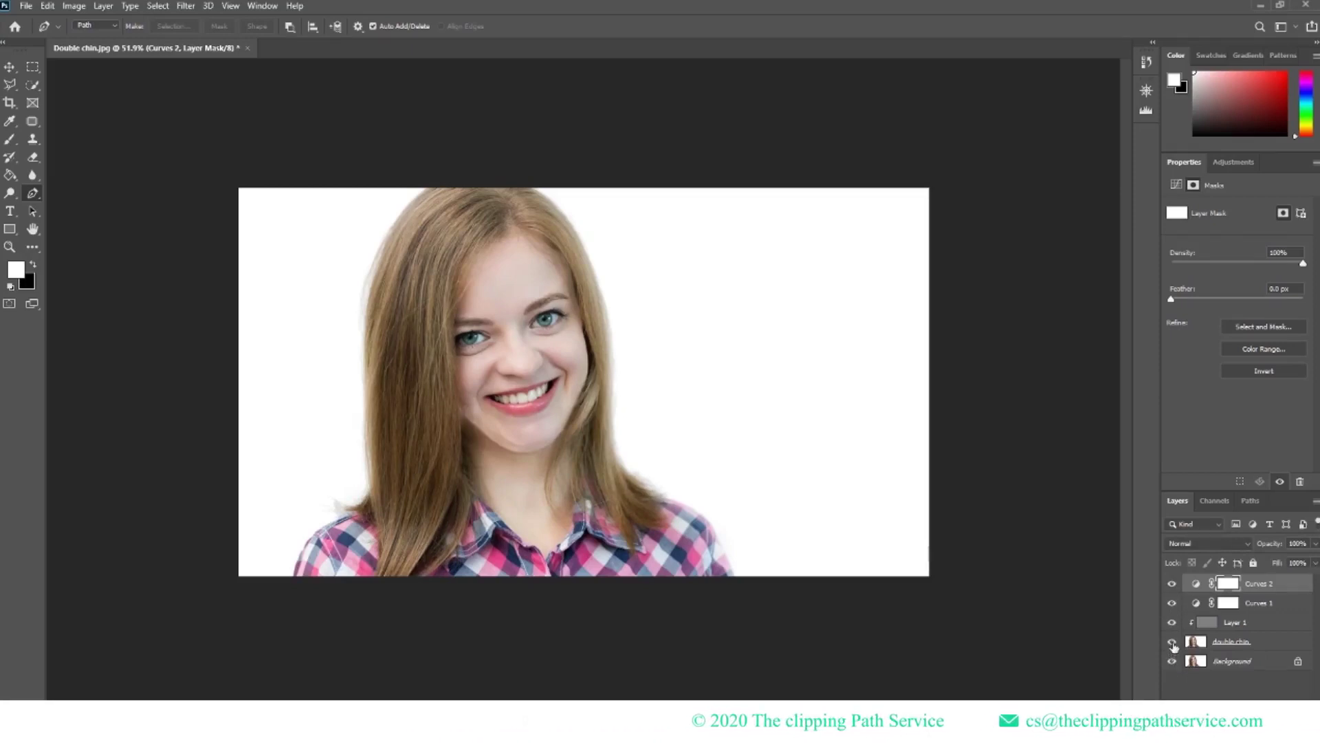
left_click_drag(1173, 641, 1172, 577)
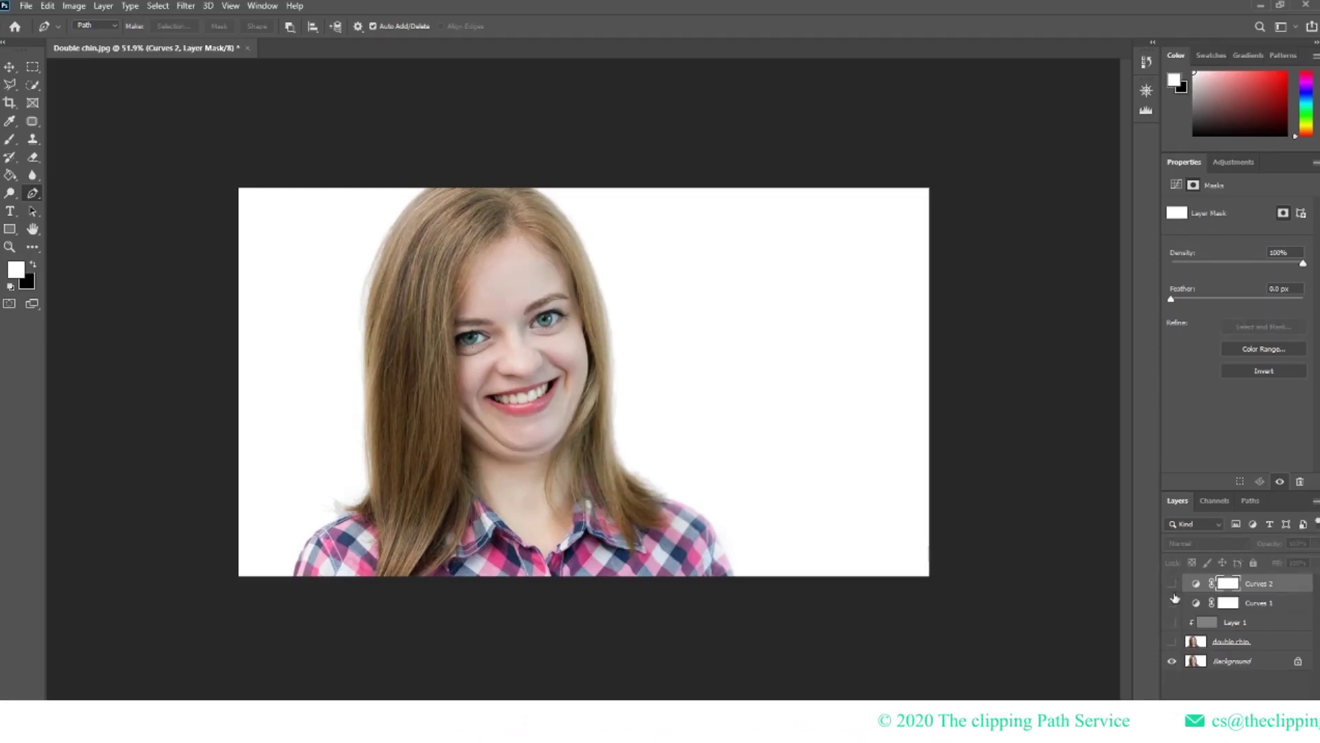
left_click(1174, 660, "alt")
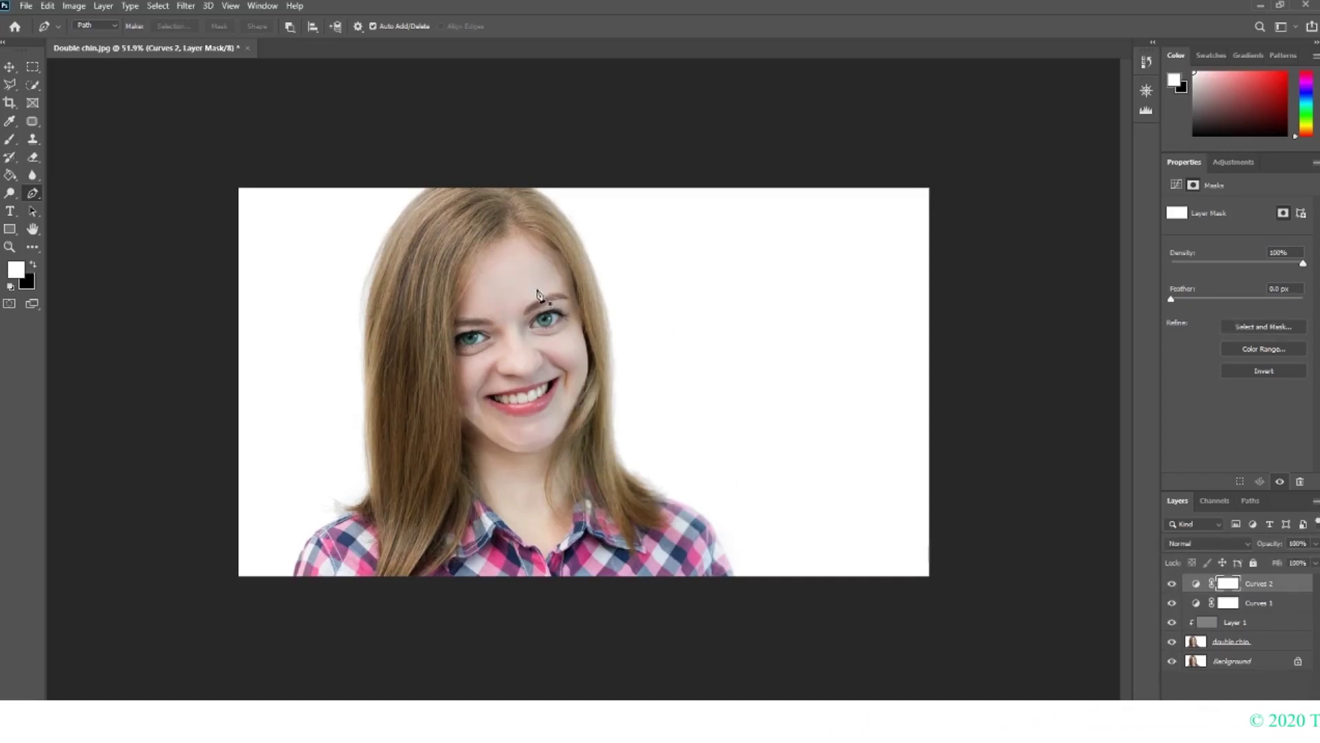
- Save the portrait as a JPEG copy in the Double chin folder, adding 2 to the end of the file name Double chin
left_click(27, 6)
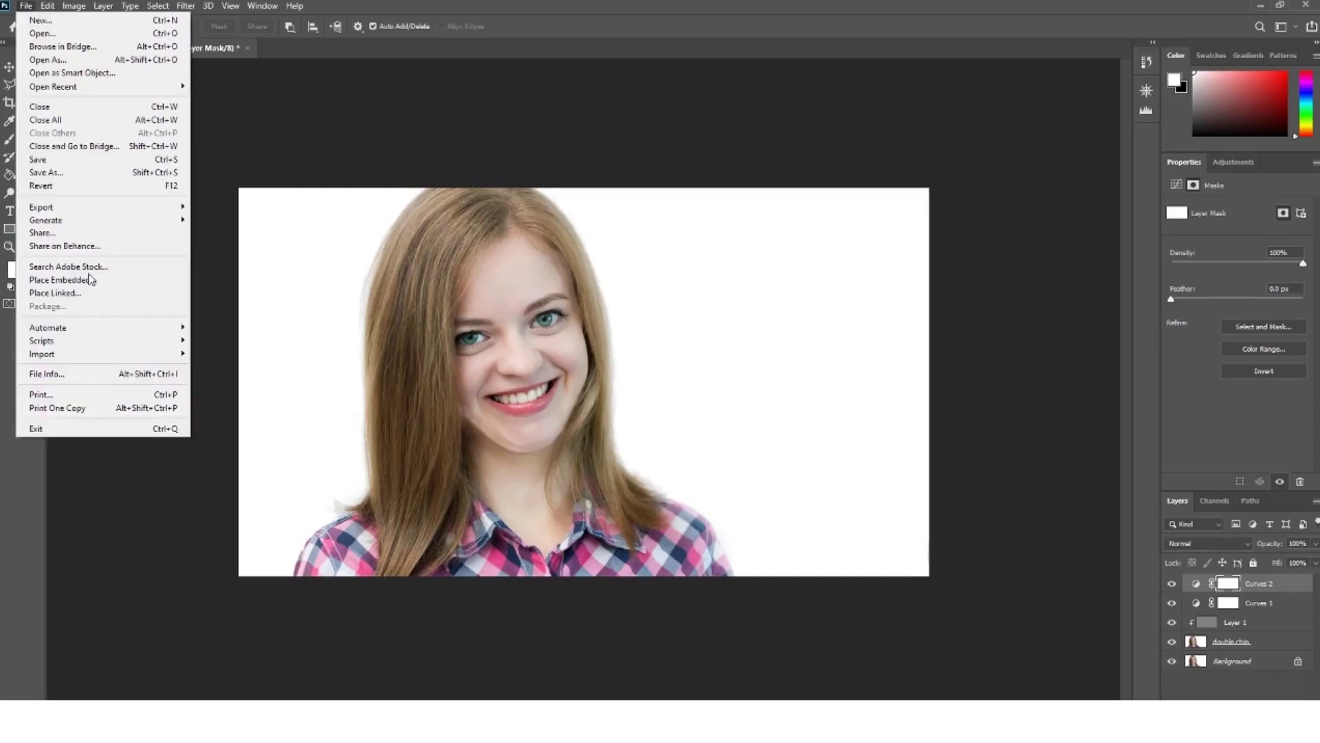
left_click(75, 173)
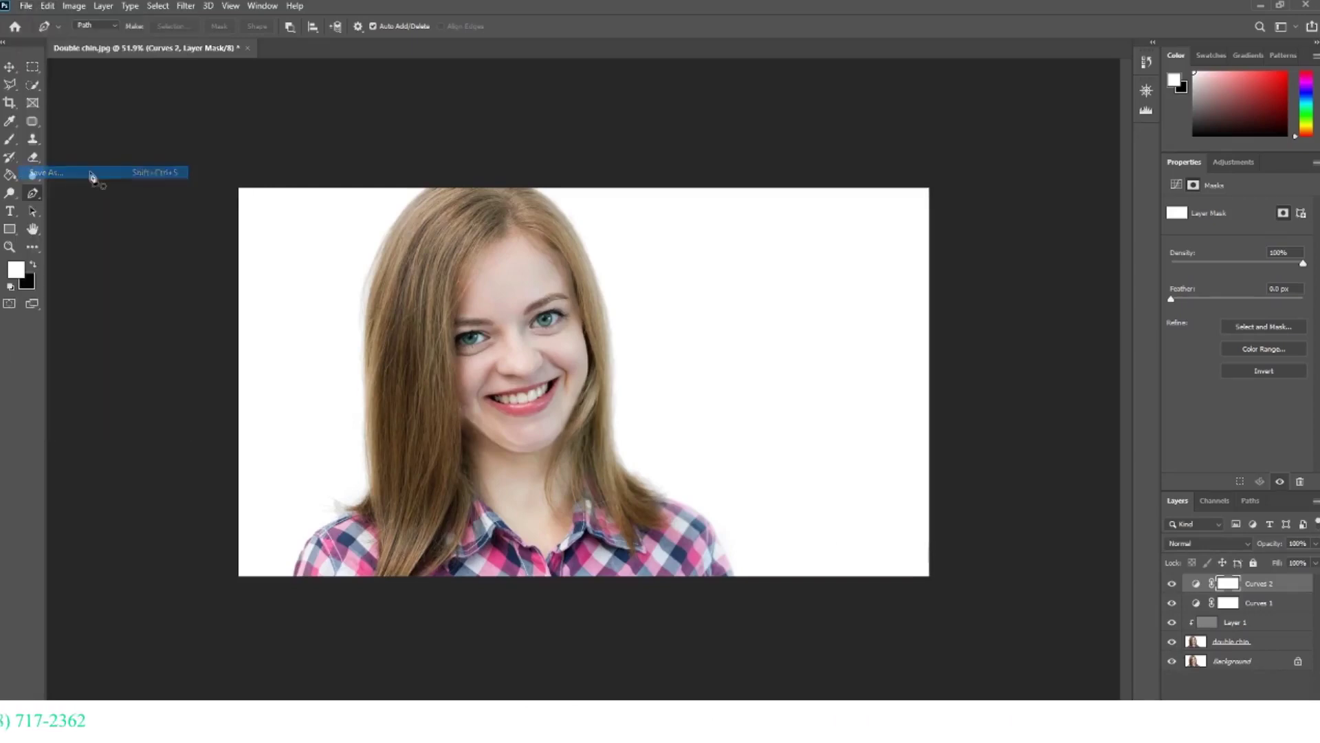
left_click(643, 509)
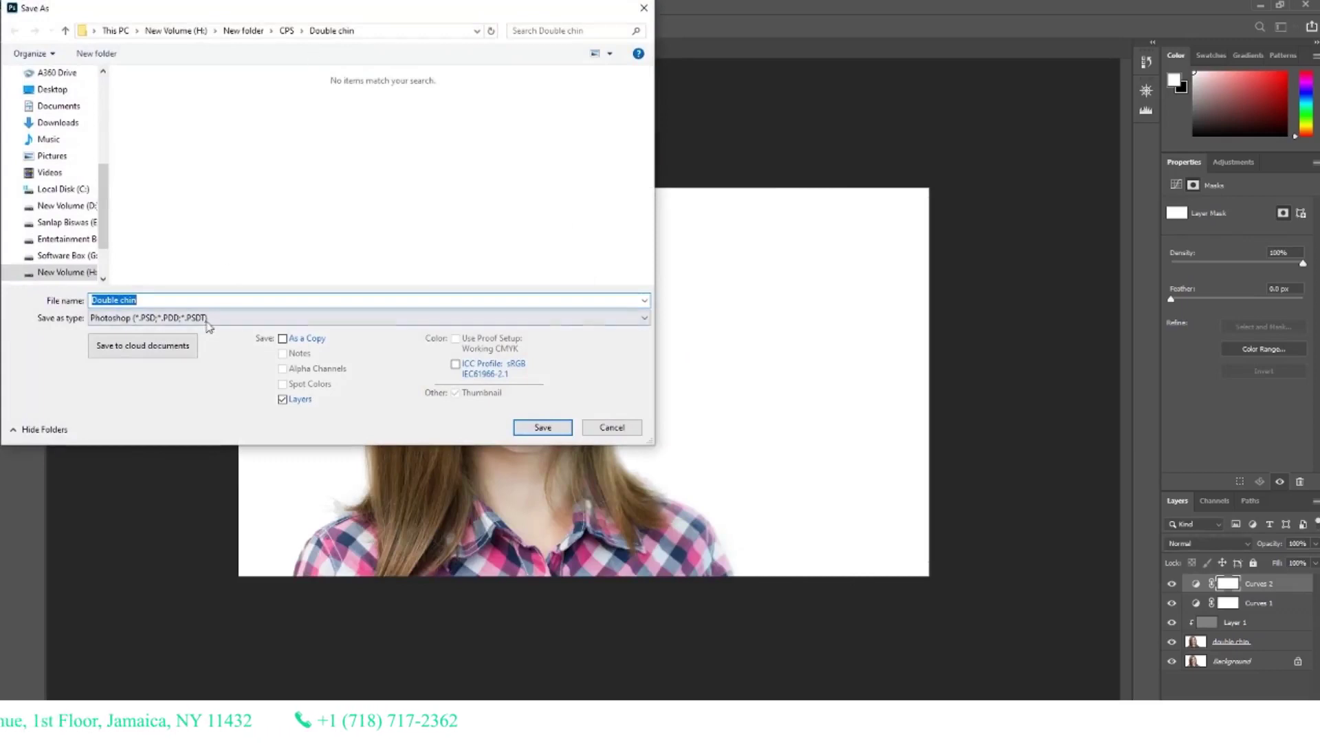
left_click(209, 319)
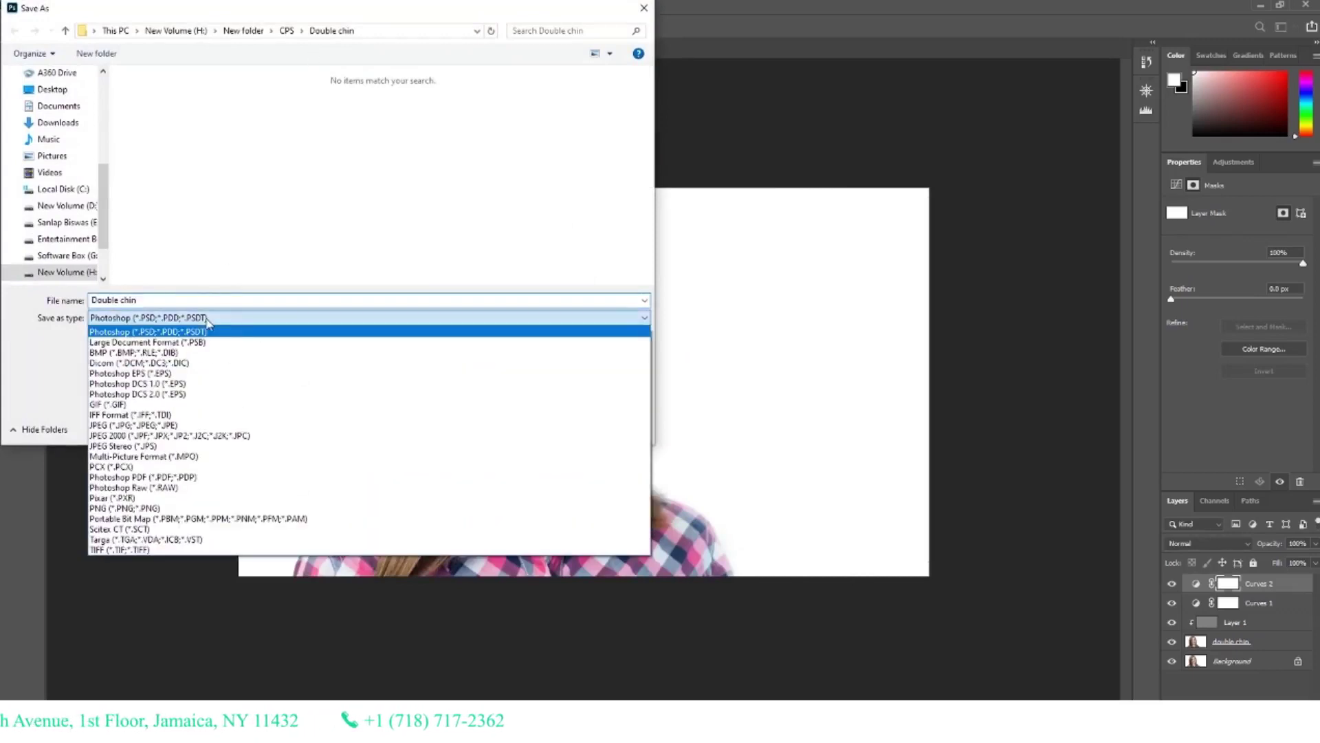
left_click(174, 426)
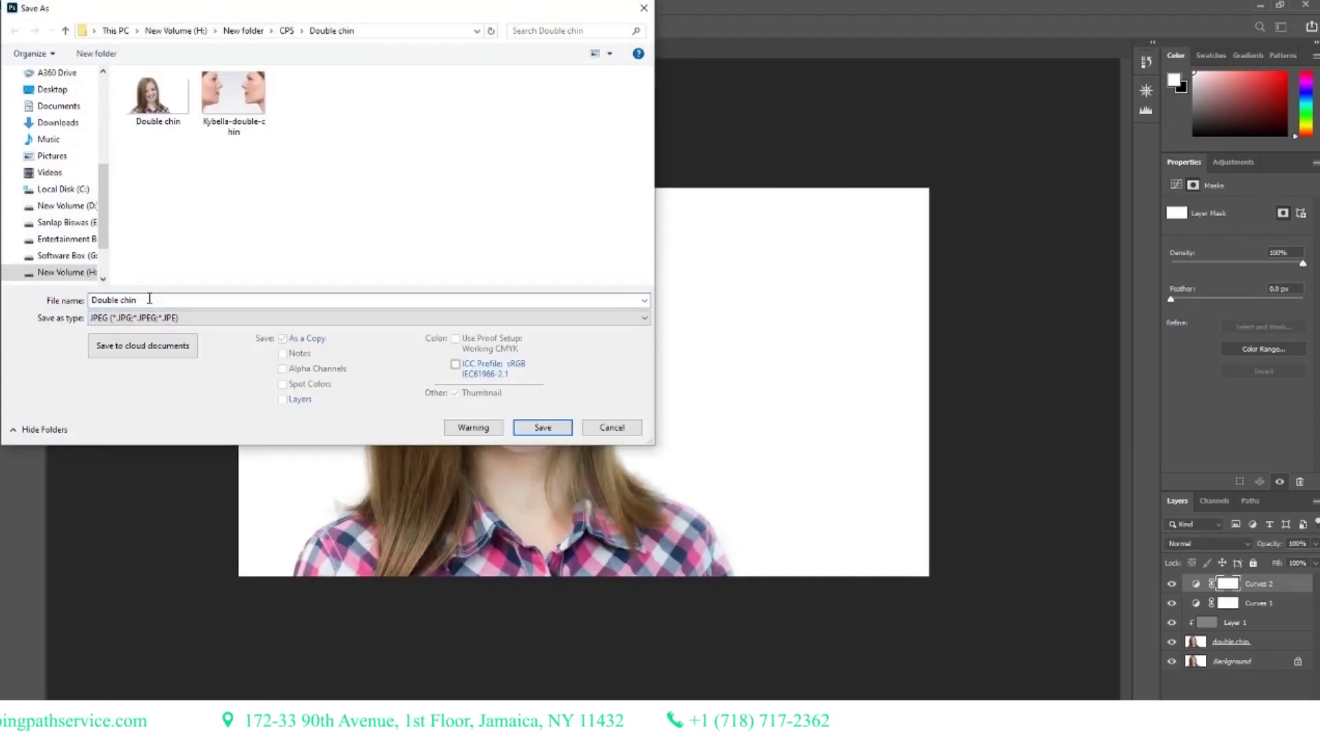
left_click(543, 427)
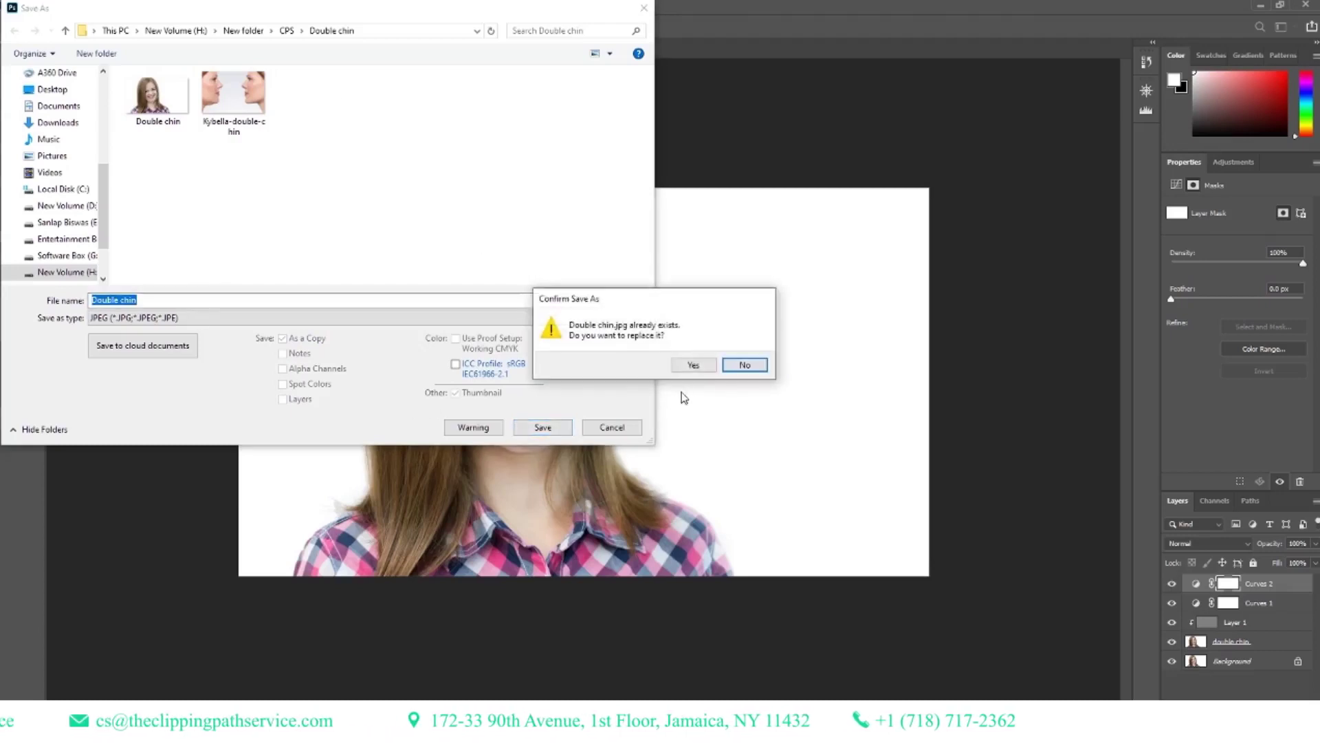
left_click(729, 370)
key("End")
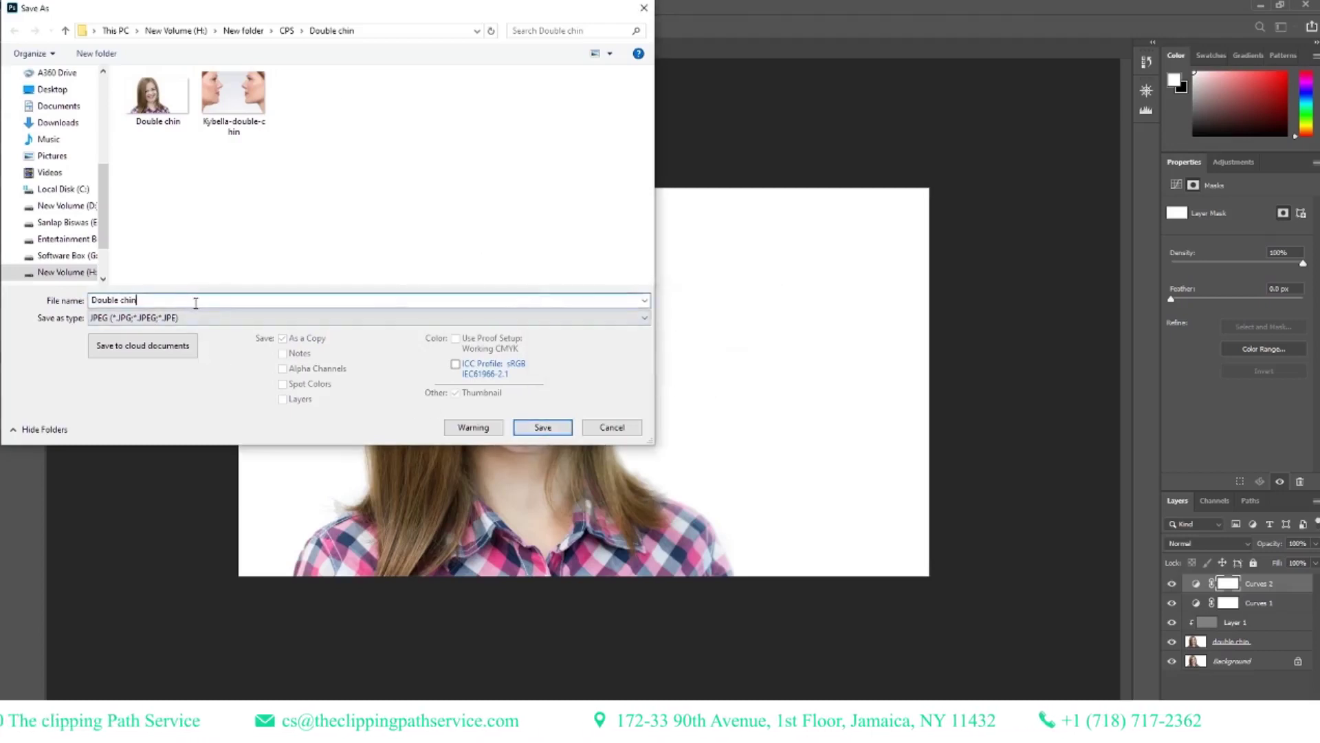
type("2")
left_click(558, 431)
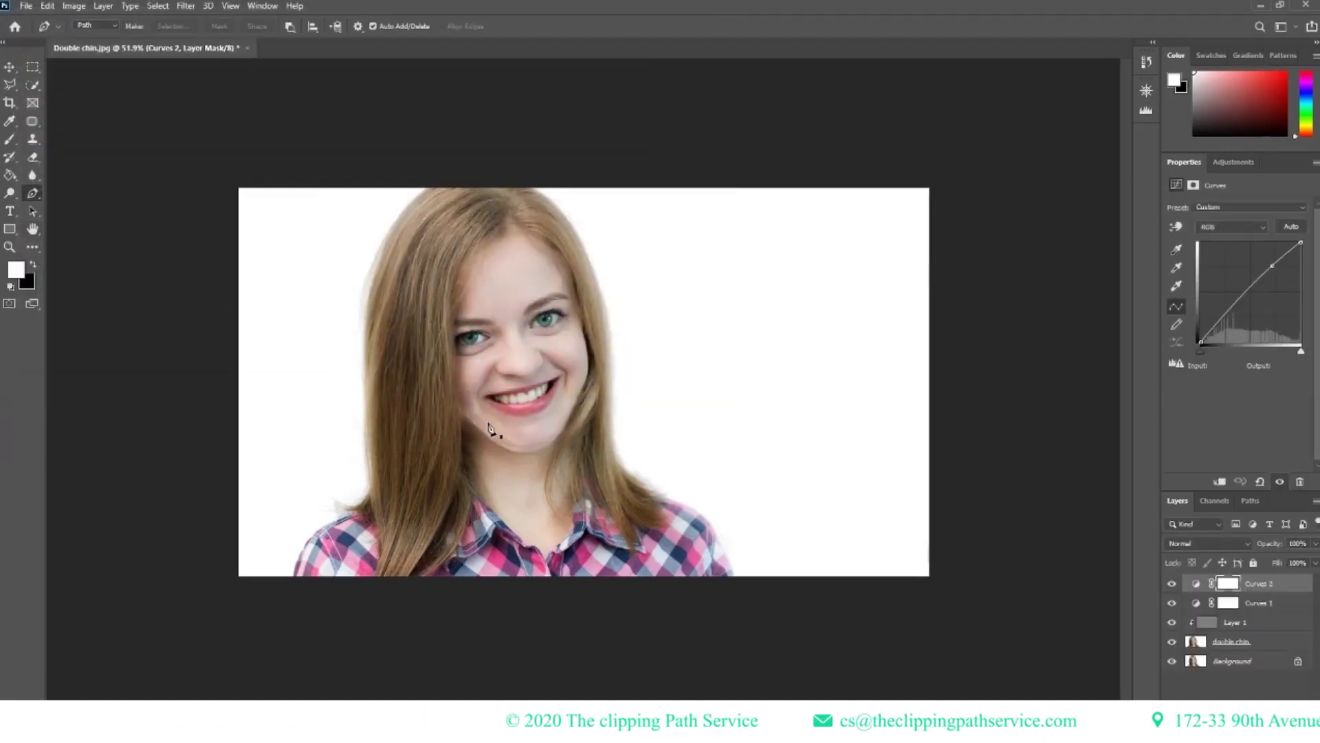
scroll(466, 427, "up", 2)
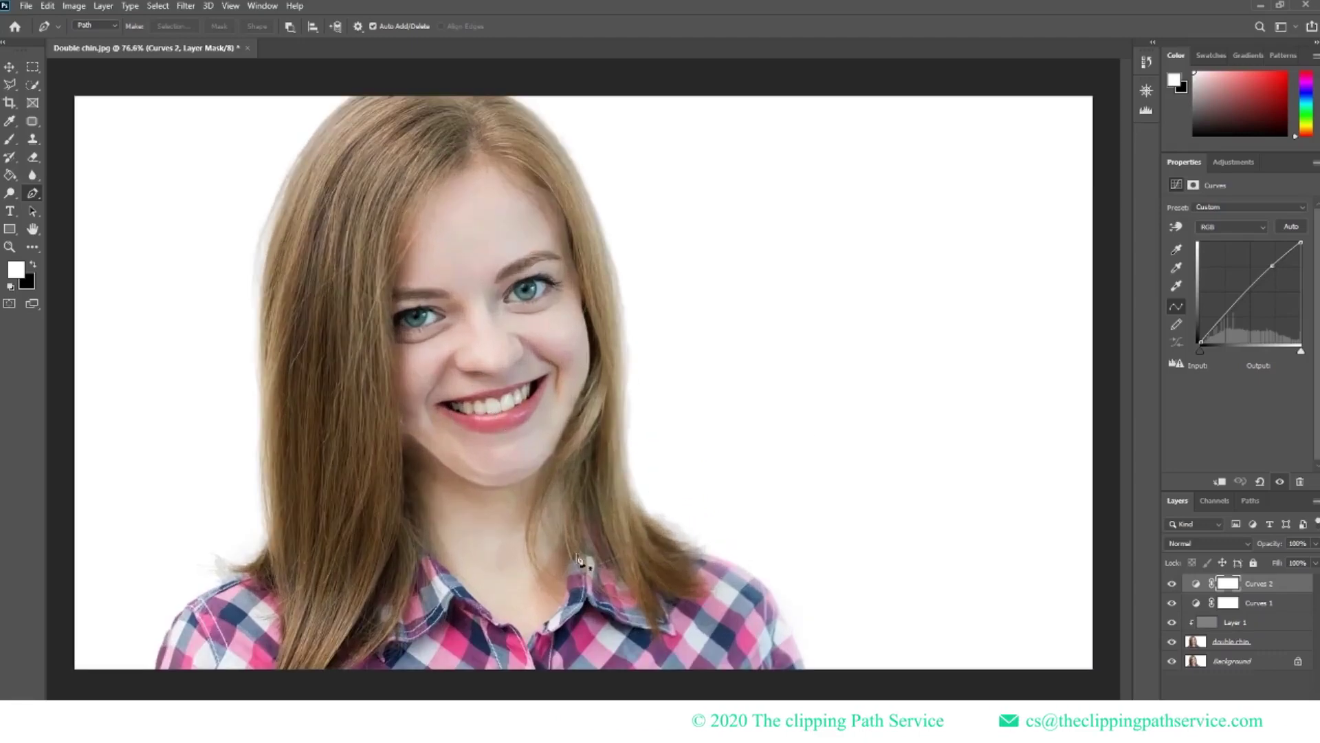